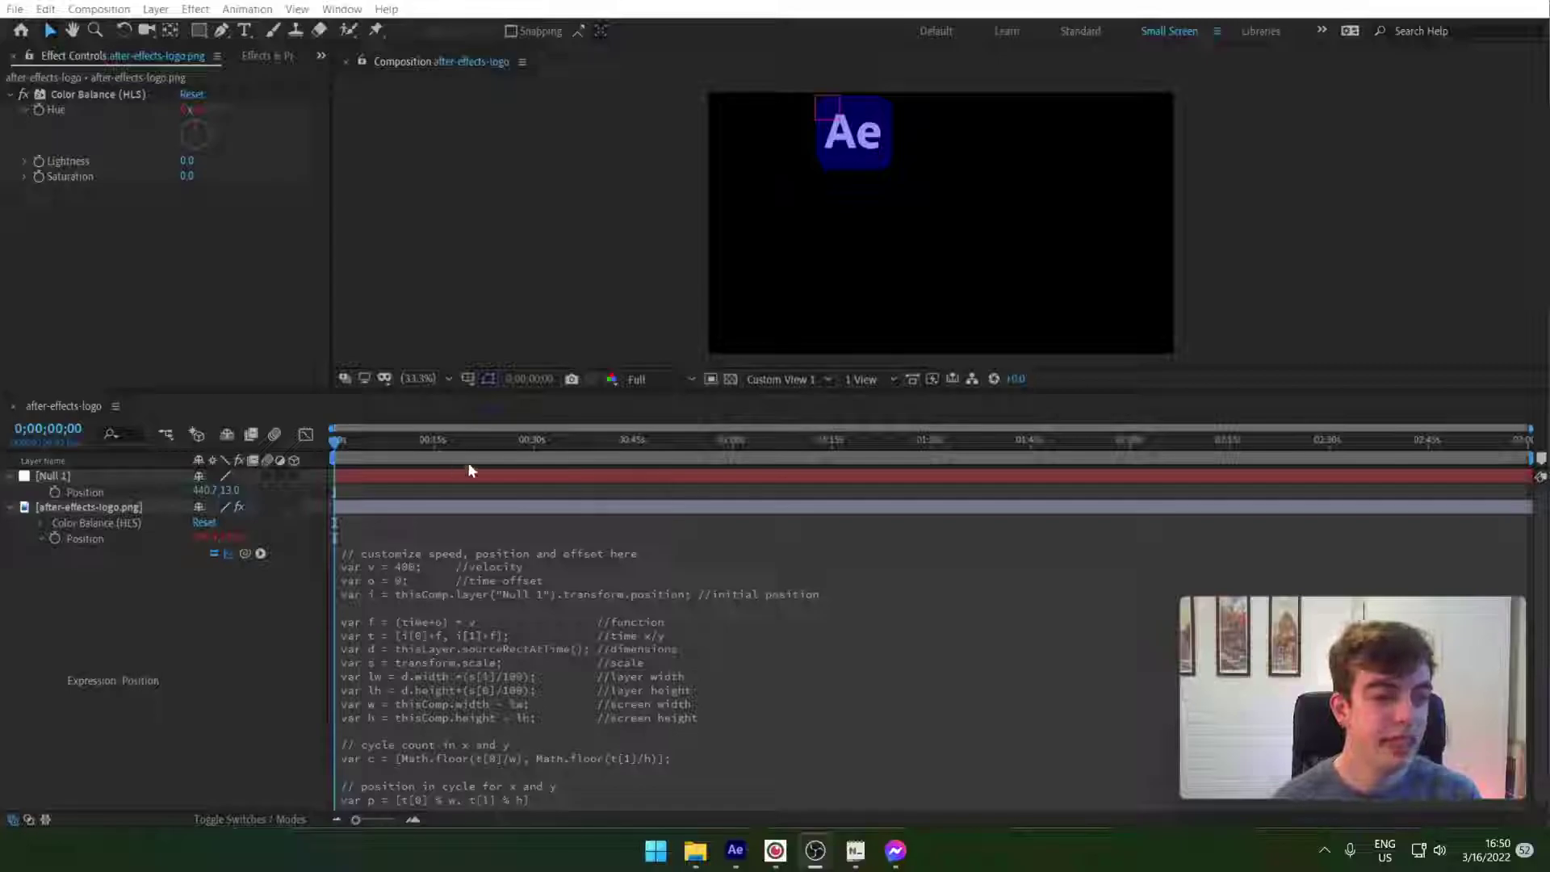
# Preview the finished bouncing logo animation and examine the logo layer's Position expression code
pyautogui.click(469, 465)
pyautogui.press('space')
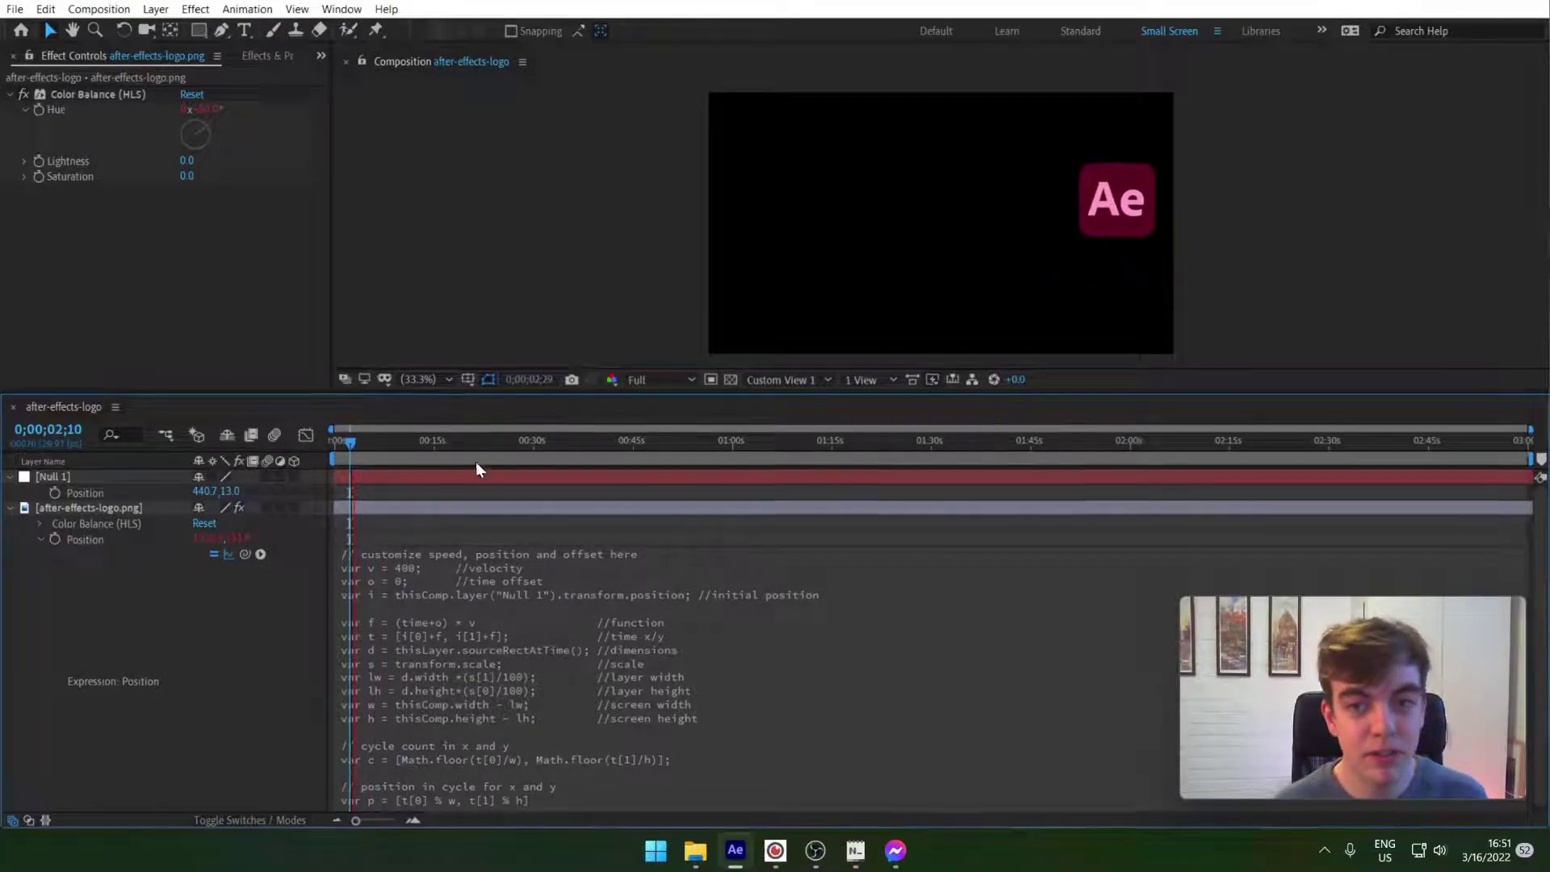
pyautogui.moveTo(485, 395); pyautogui.dragTo(505, 555)
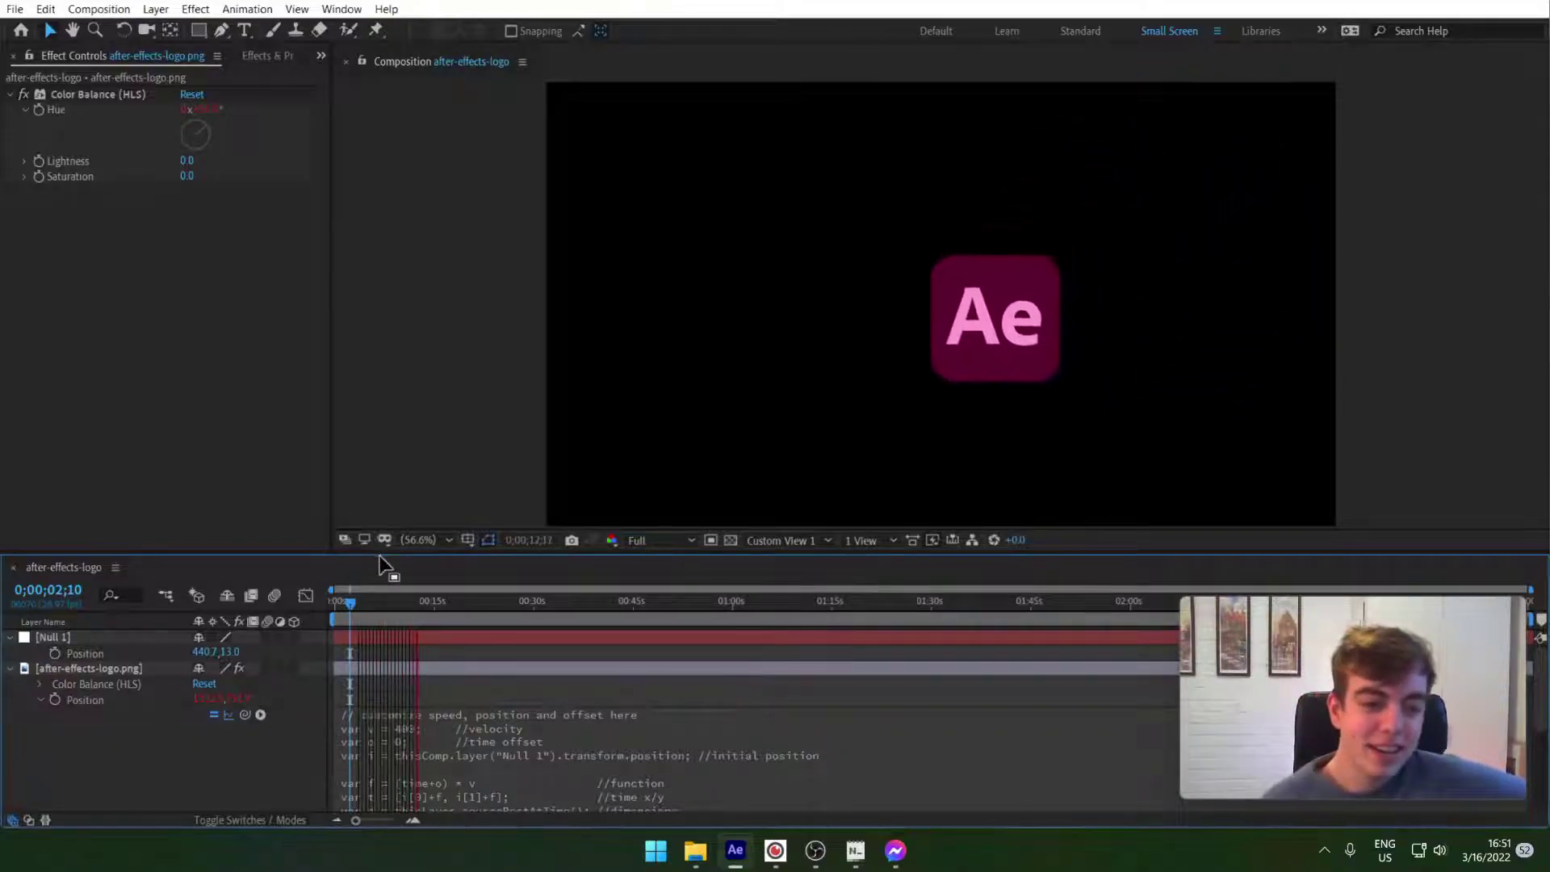
pyautogui.moveTo(381, 557); pyautogui.dragTo(408, 329)
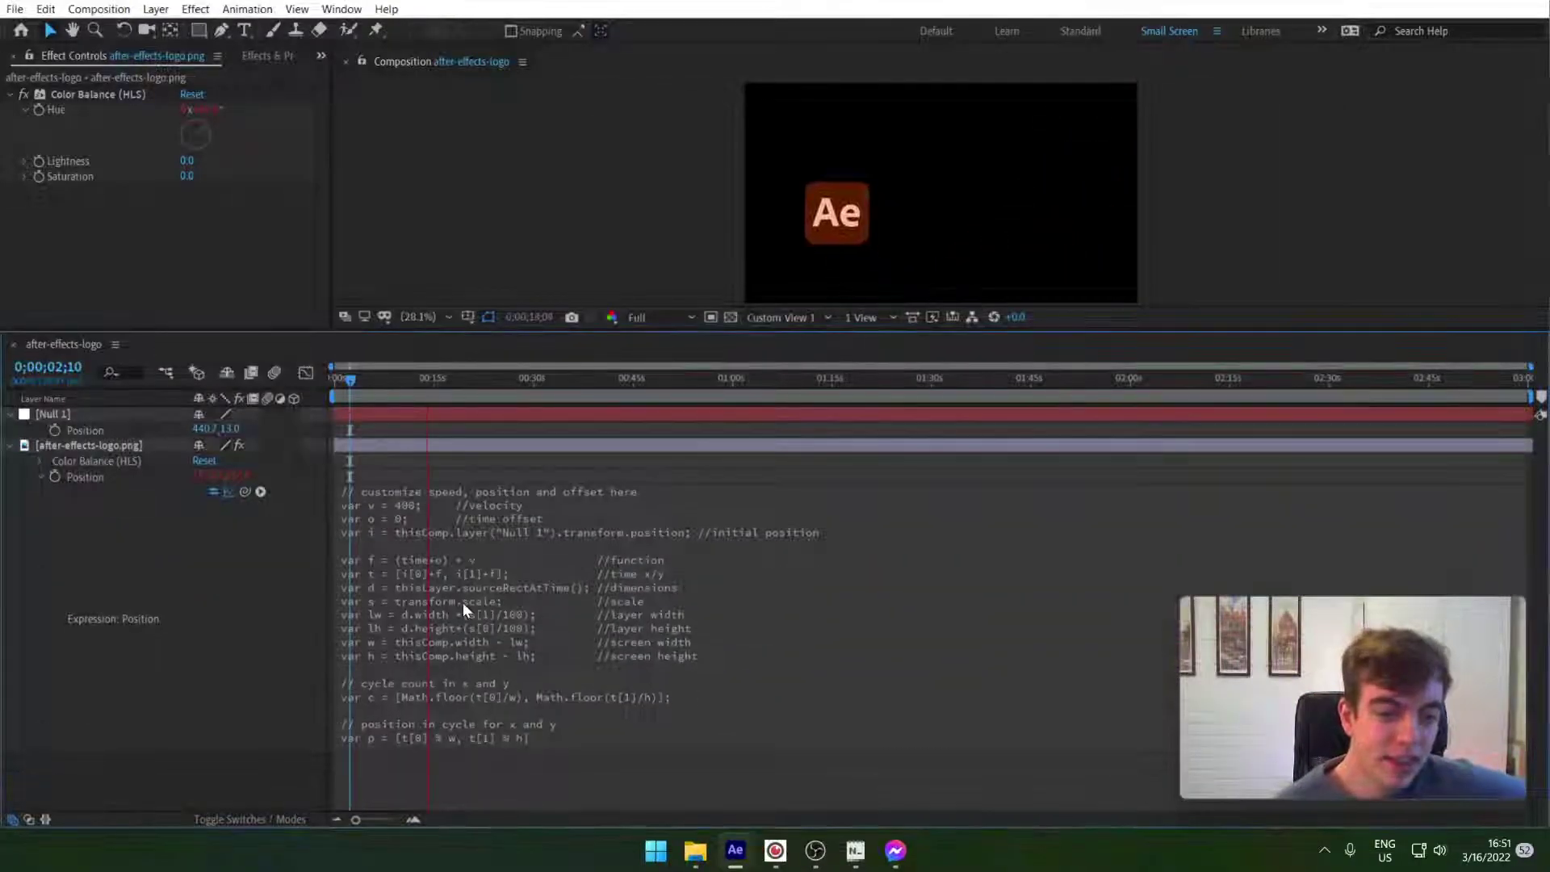
pyautogui.click(463, 606)
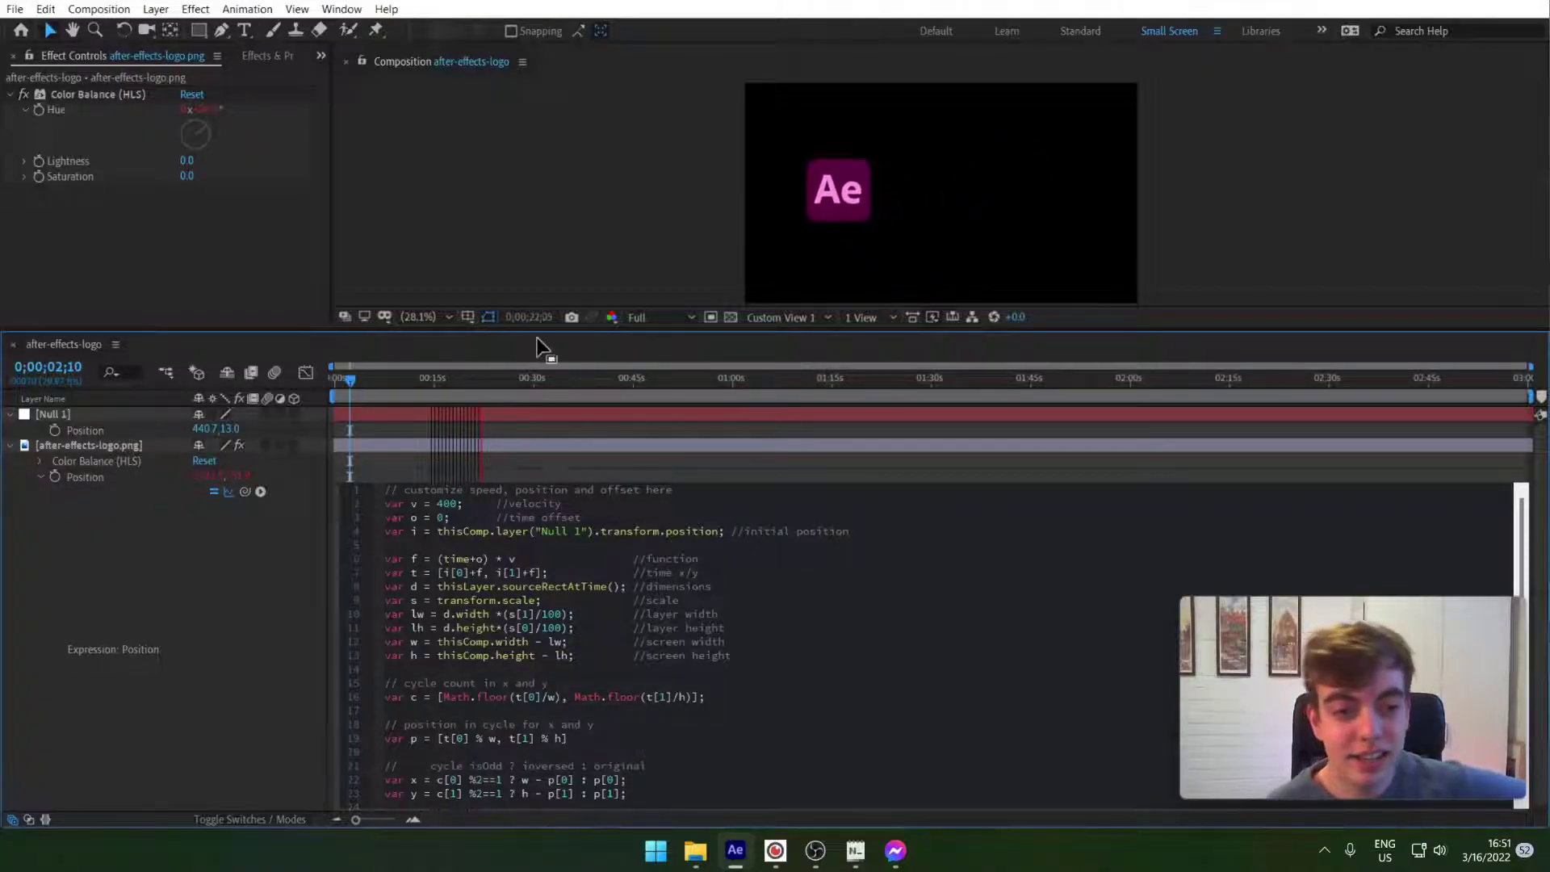
pyautogui.moveTo(557, 332); pyautogui.dragTo(577, 454)
pyautogui.click(14, 8)
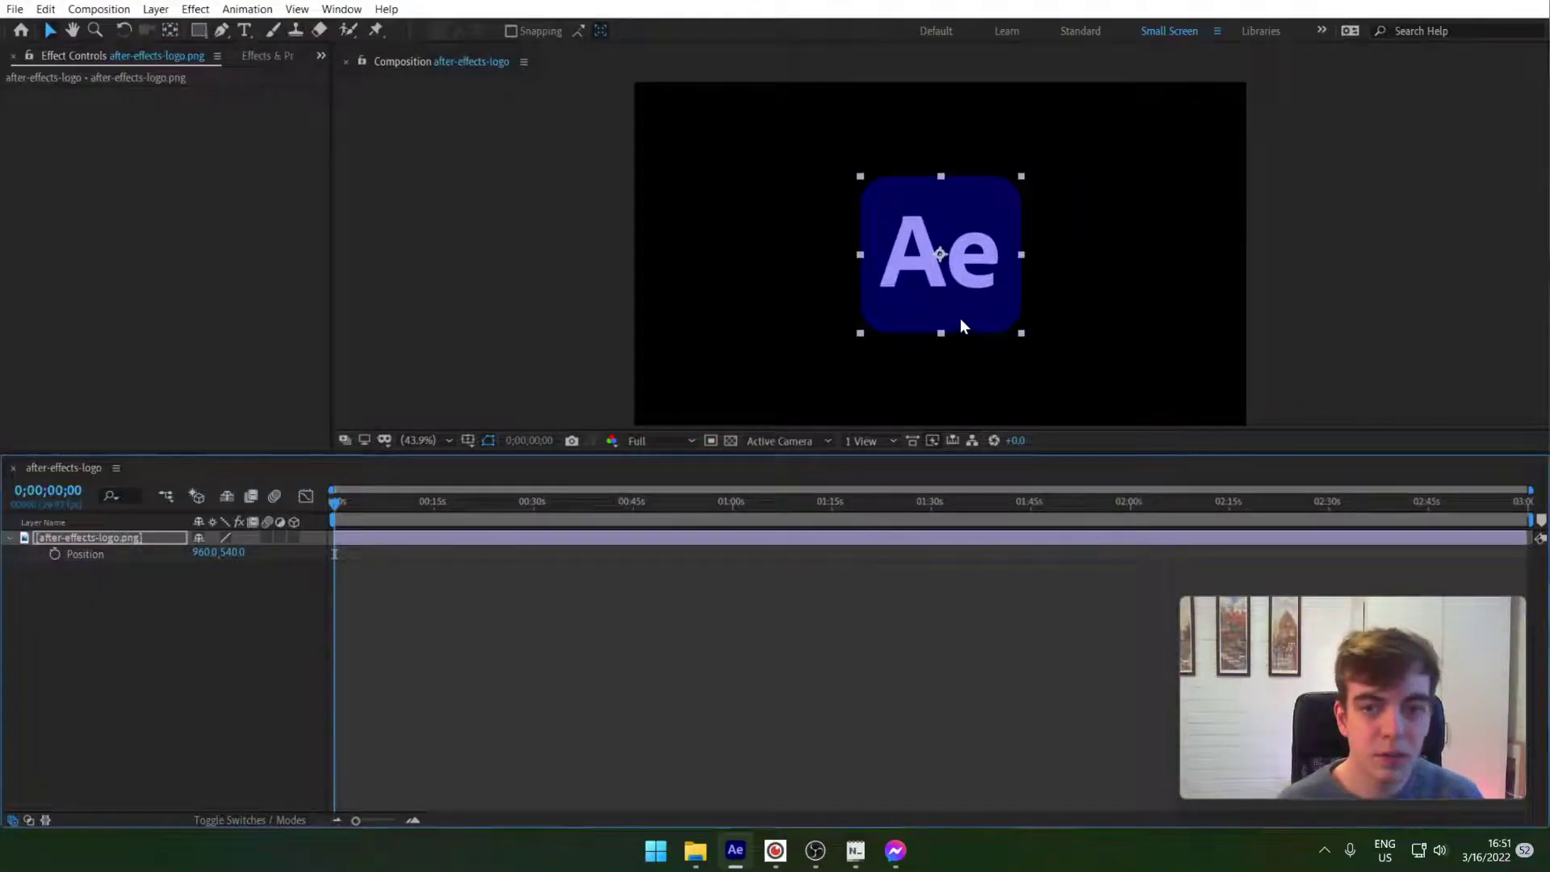
# Scale the logo layer to 13% and reposition it in the composition at about 652, 287
pyautogui.moveTo(961, 326); pyautogui.dragTo(853, 258)
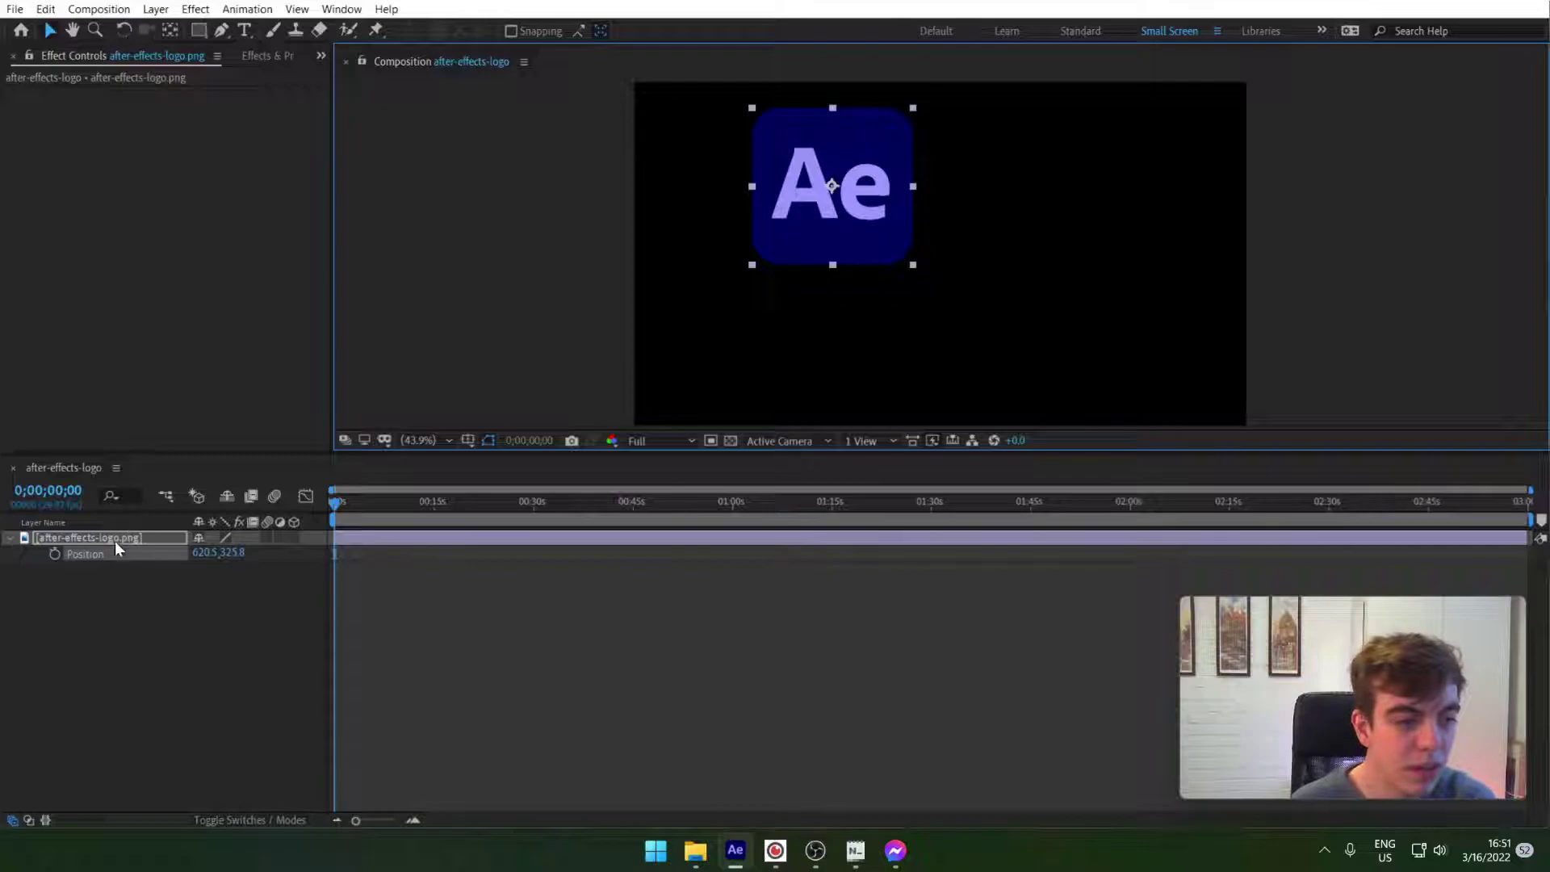
pyautogui.press('s')
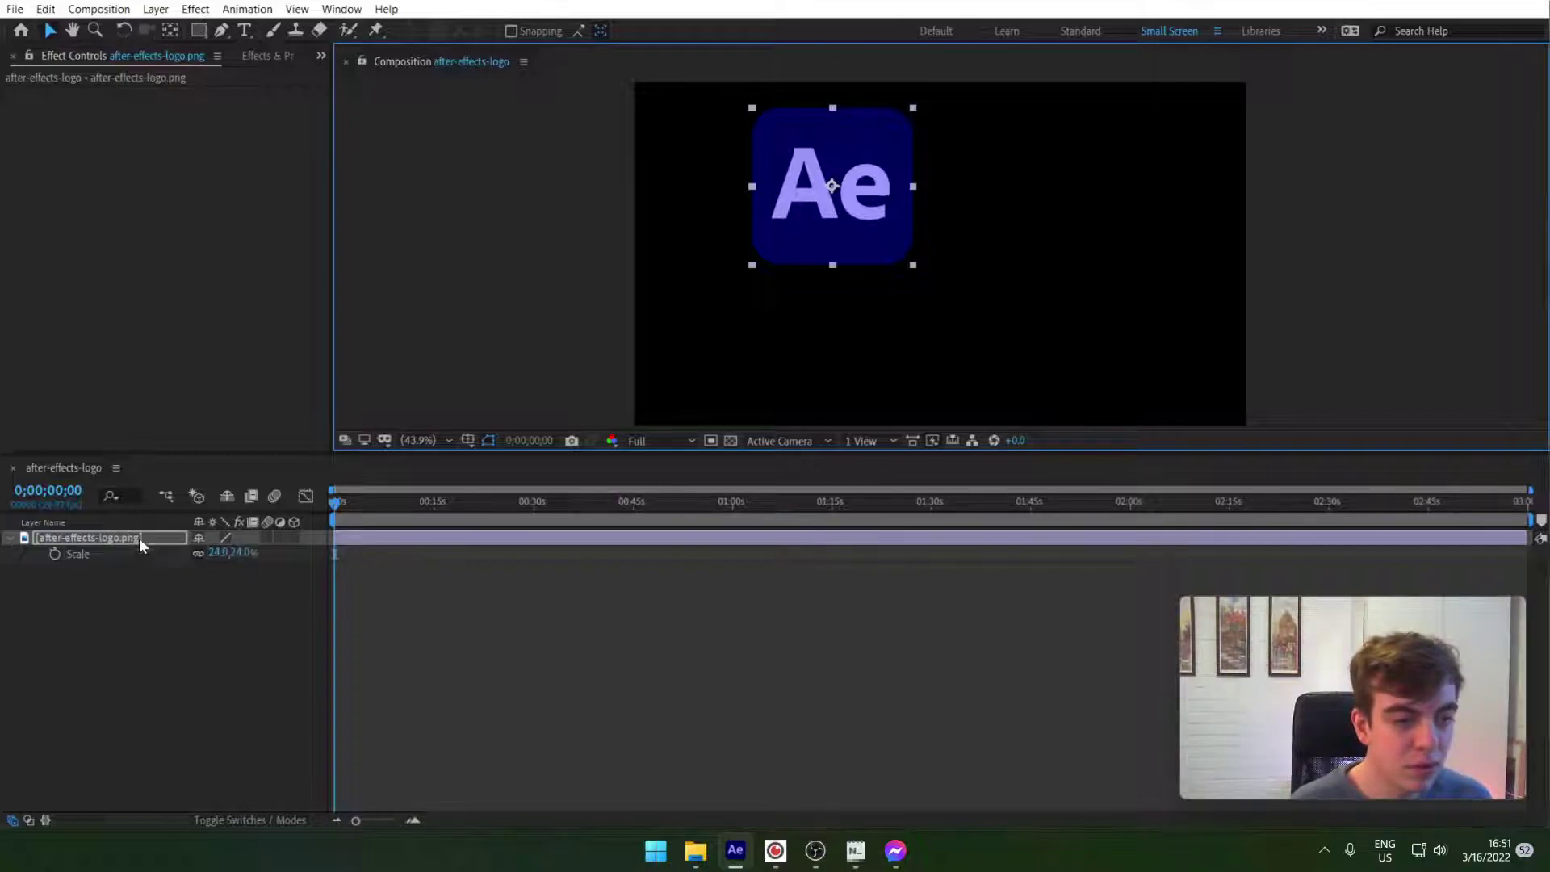
pyautogui.click(136, 537)
pyautogui.moveTo(218, 554); pyautogui.dragTo(208, 554)
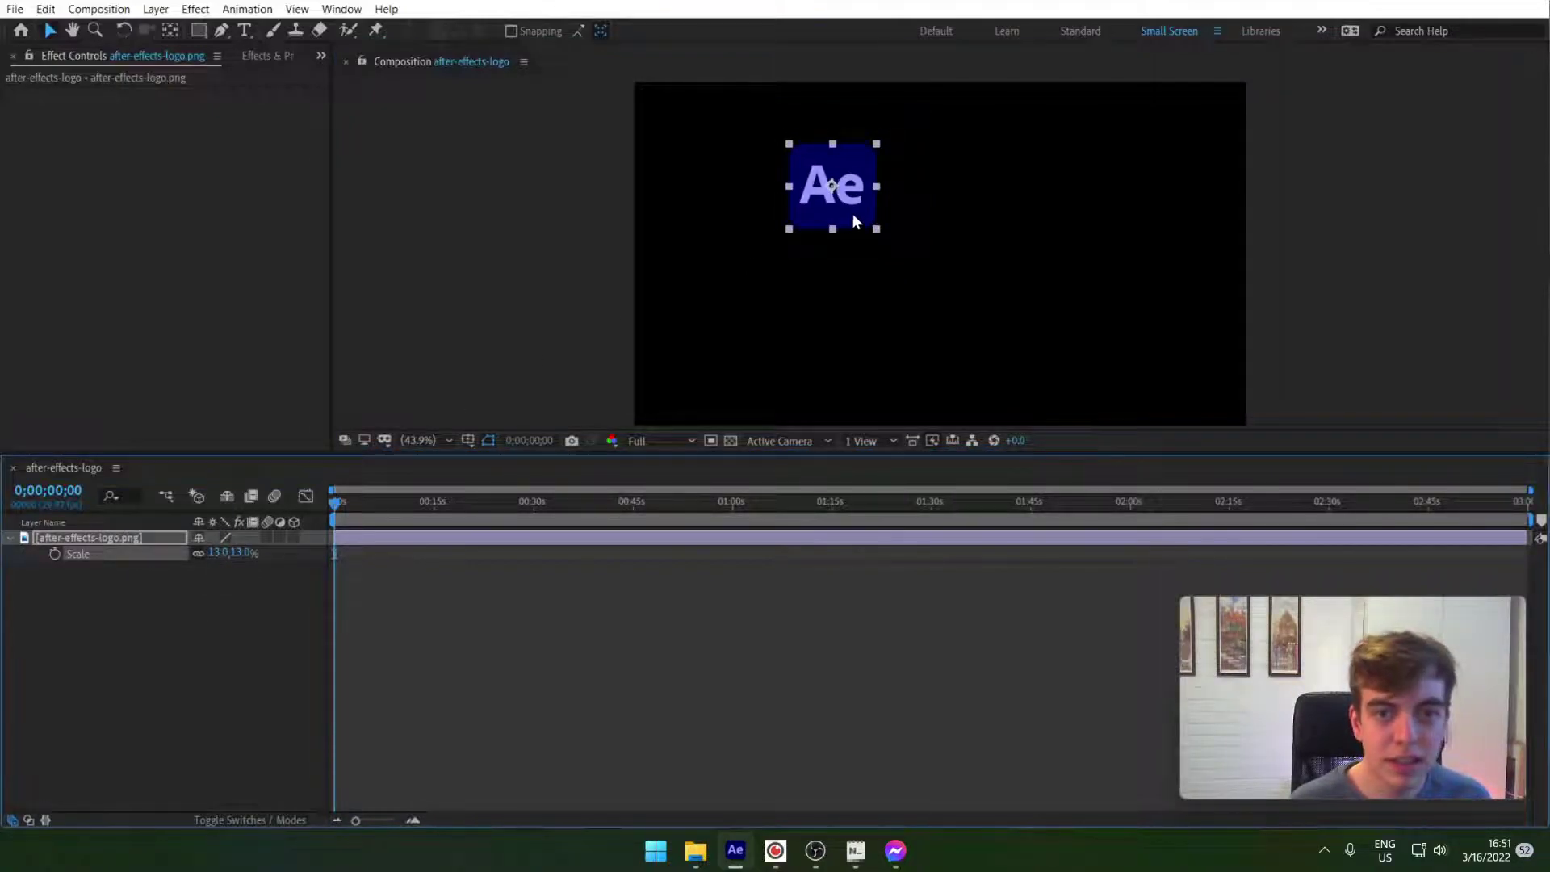
pyautogui.moveTo(855, 219); pyautogui.dragTo(865, 207)
# Add an expression to the logo layer's Position property and enlarge the expression editor
pyautogui.click(104, 540)
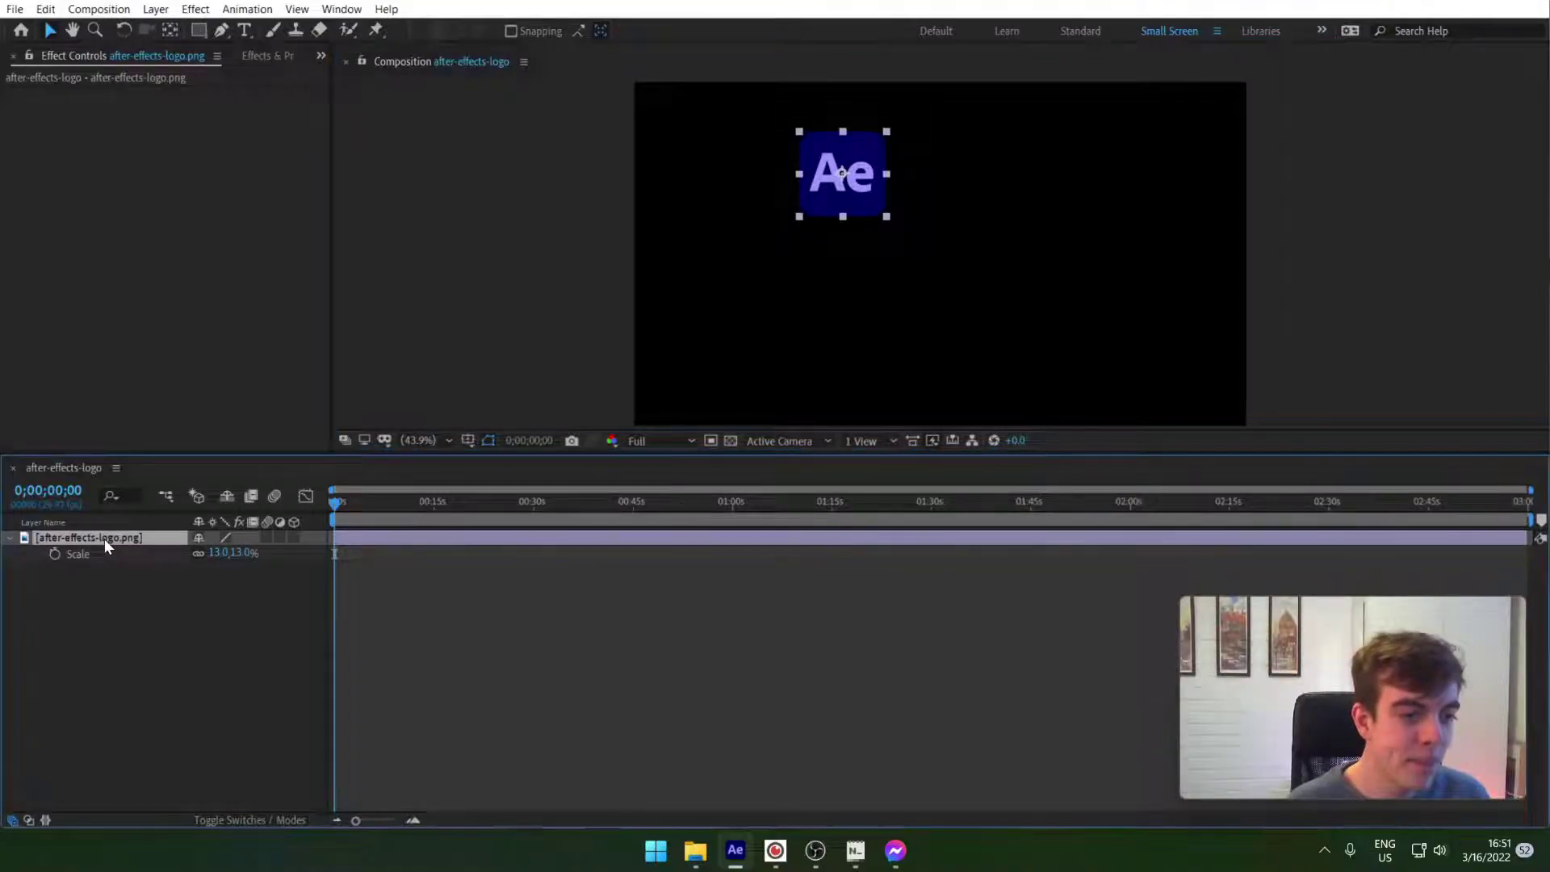
pyautogui.press('p')
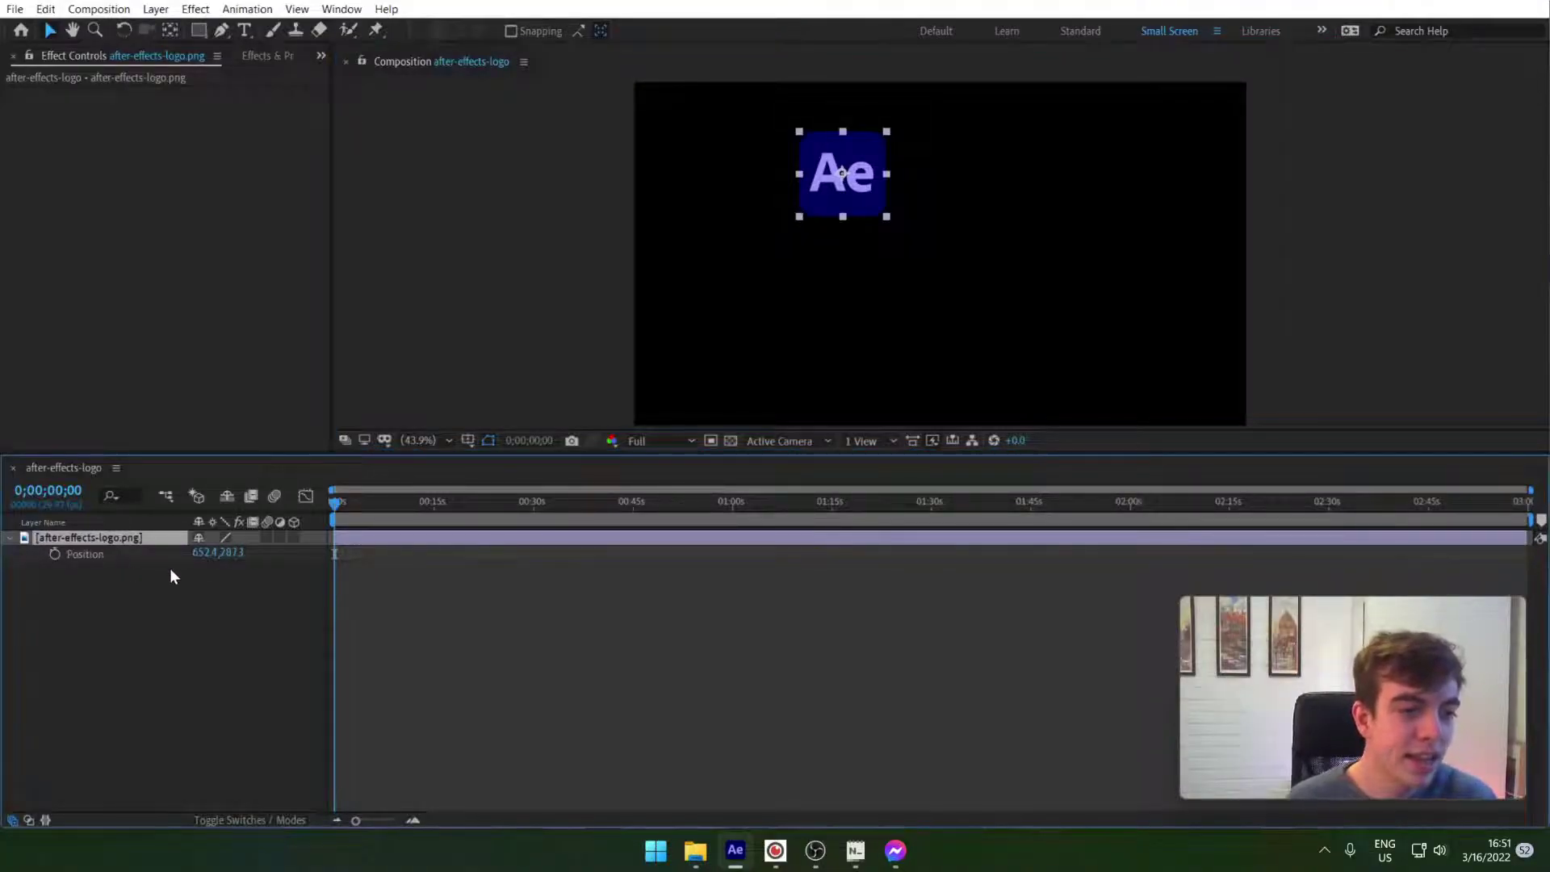
pyautogui.keyDown('alt'); pyautogui.click(54, 554); pyautogui.keyUp('alt')
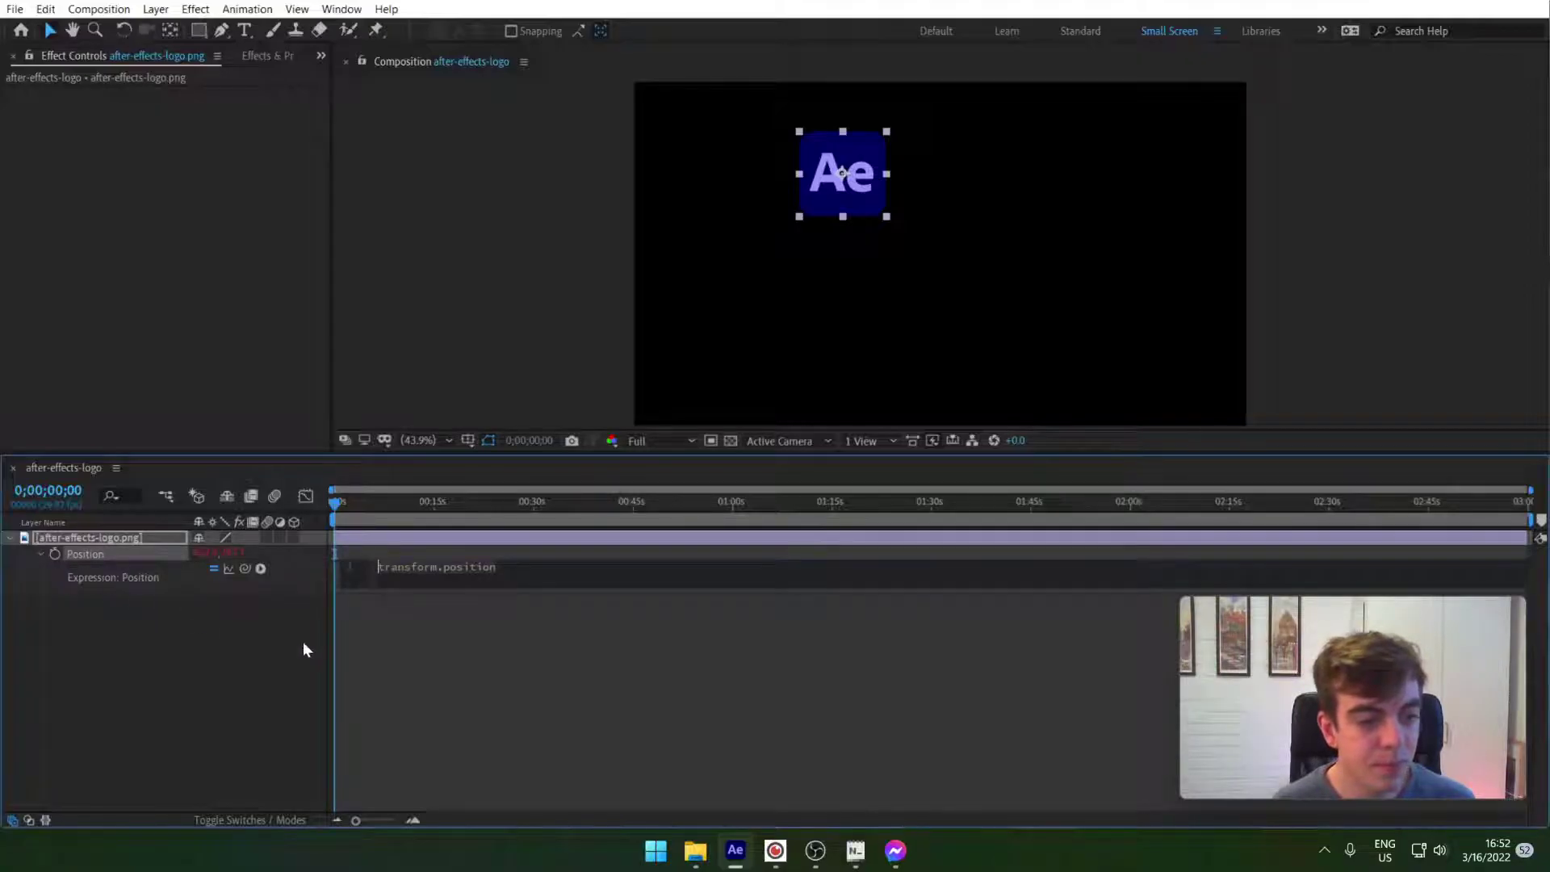
pyautogui.click(481, 565)
pyautogui.press('Return')
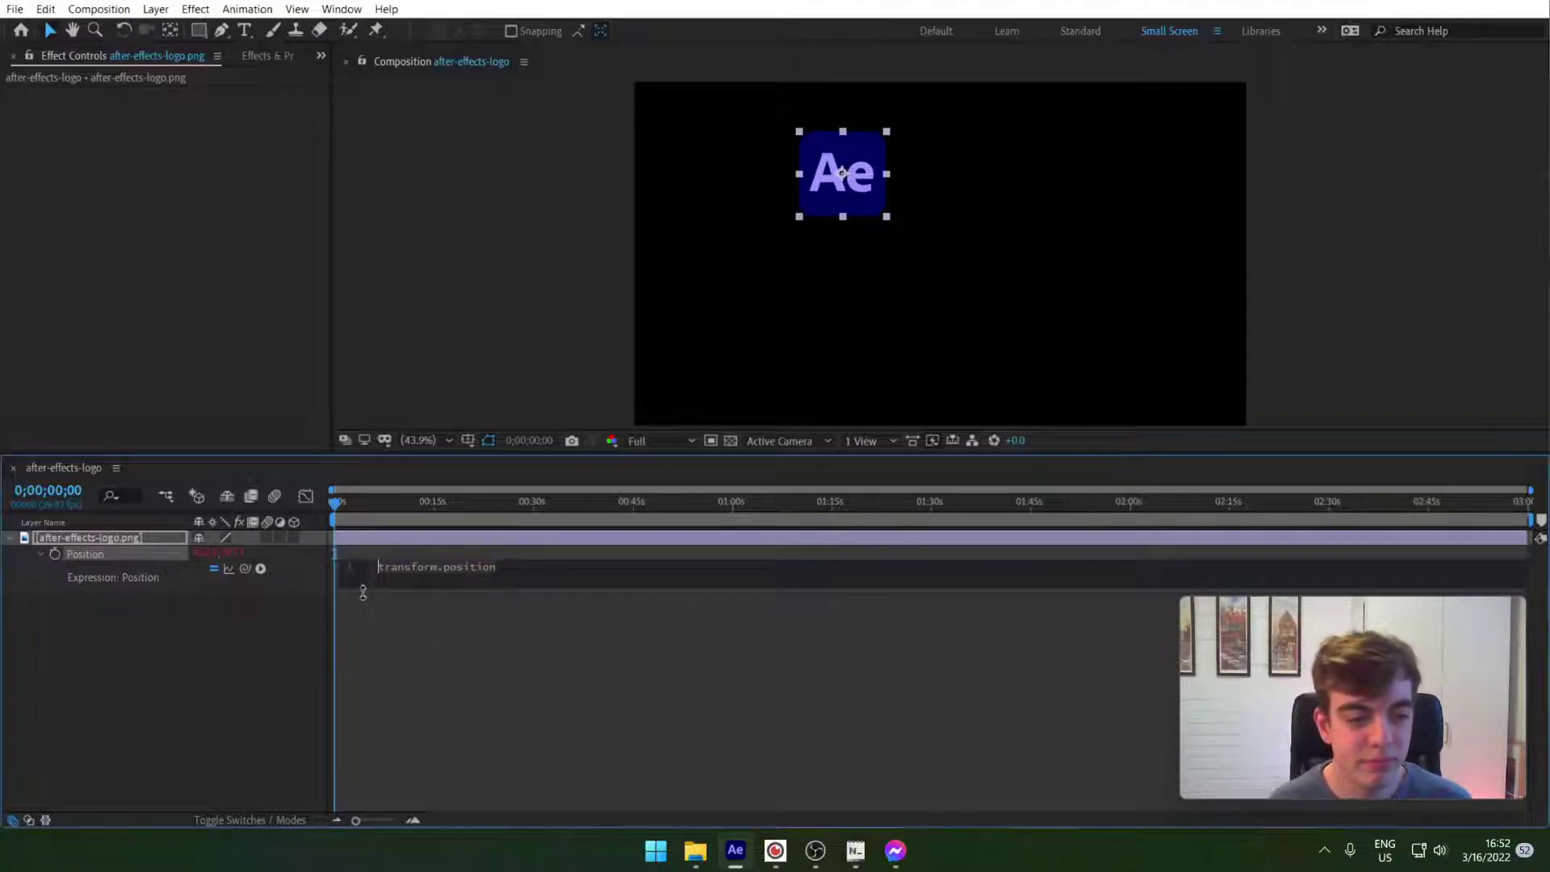
pyautogui.moveTo(367, 641); pyautogui.dragTo(391, 770)
# Replace the default Position expression with the prepared bounce code from the text editor and show more of its lines
pyautogui.hotkey('alt', 'Tab')
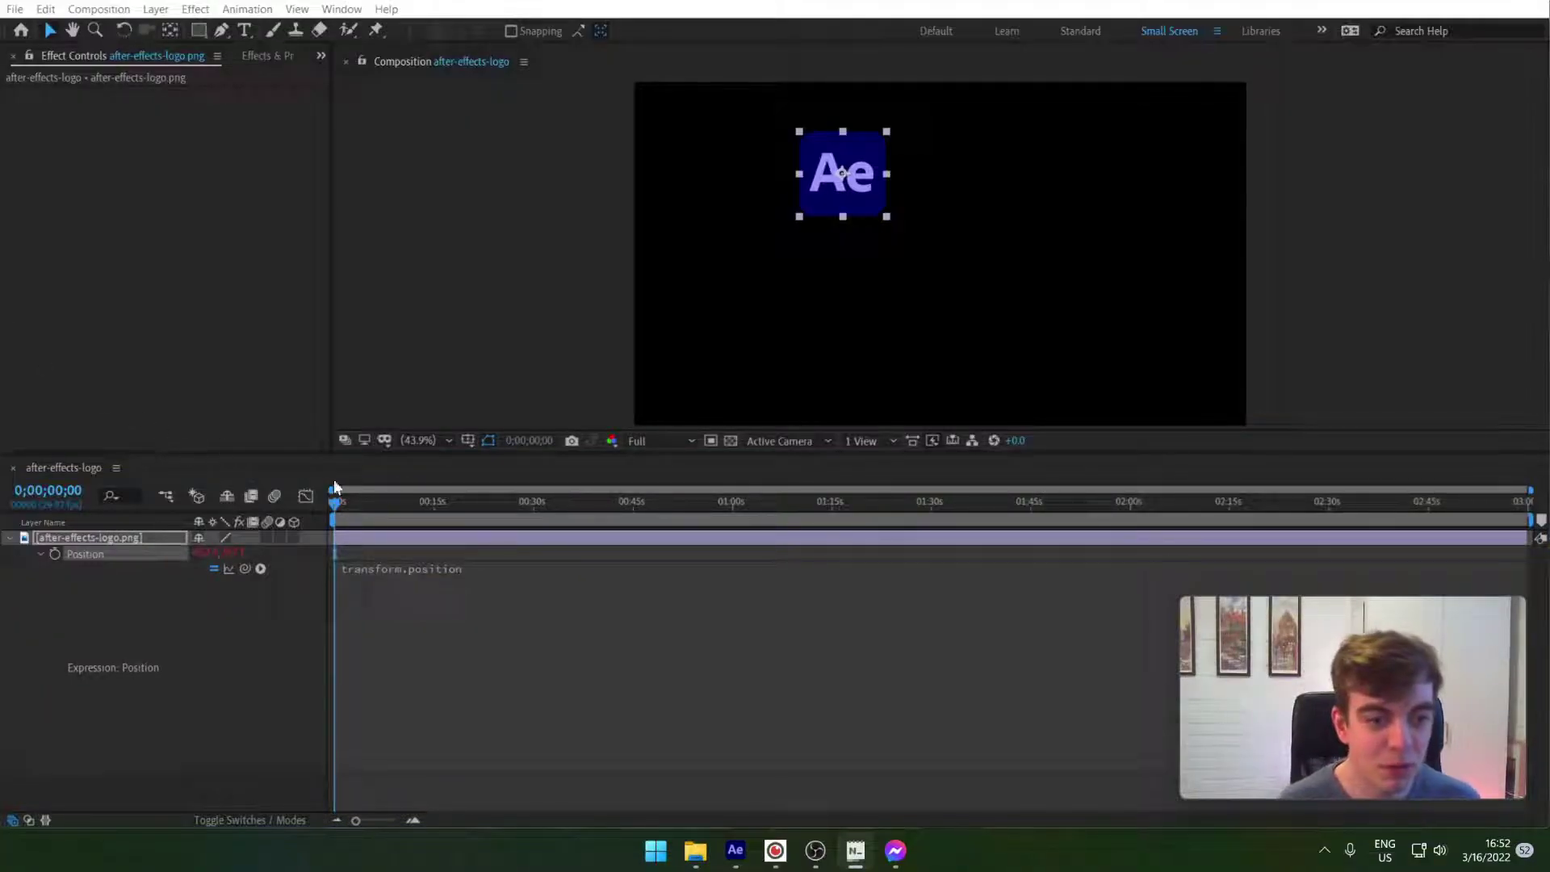
pyautogui.click(511, 625)
pyautogui.hotkey('ctrl', 'v')
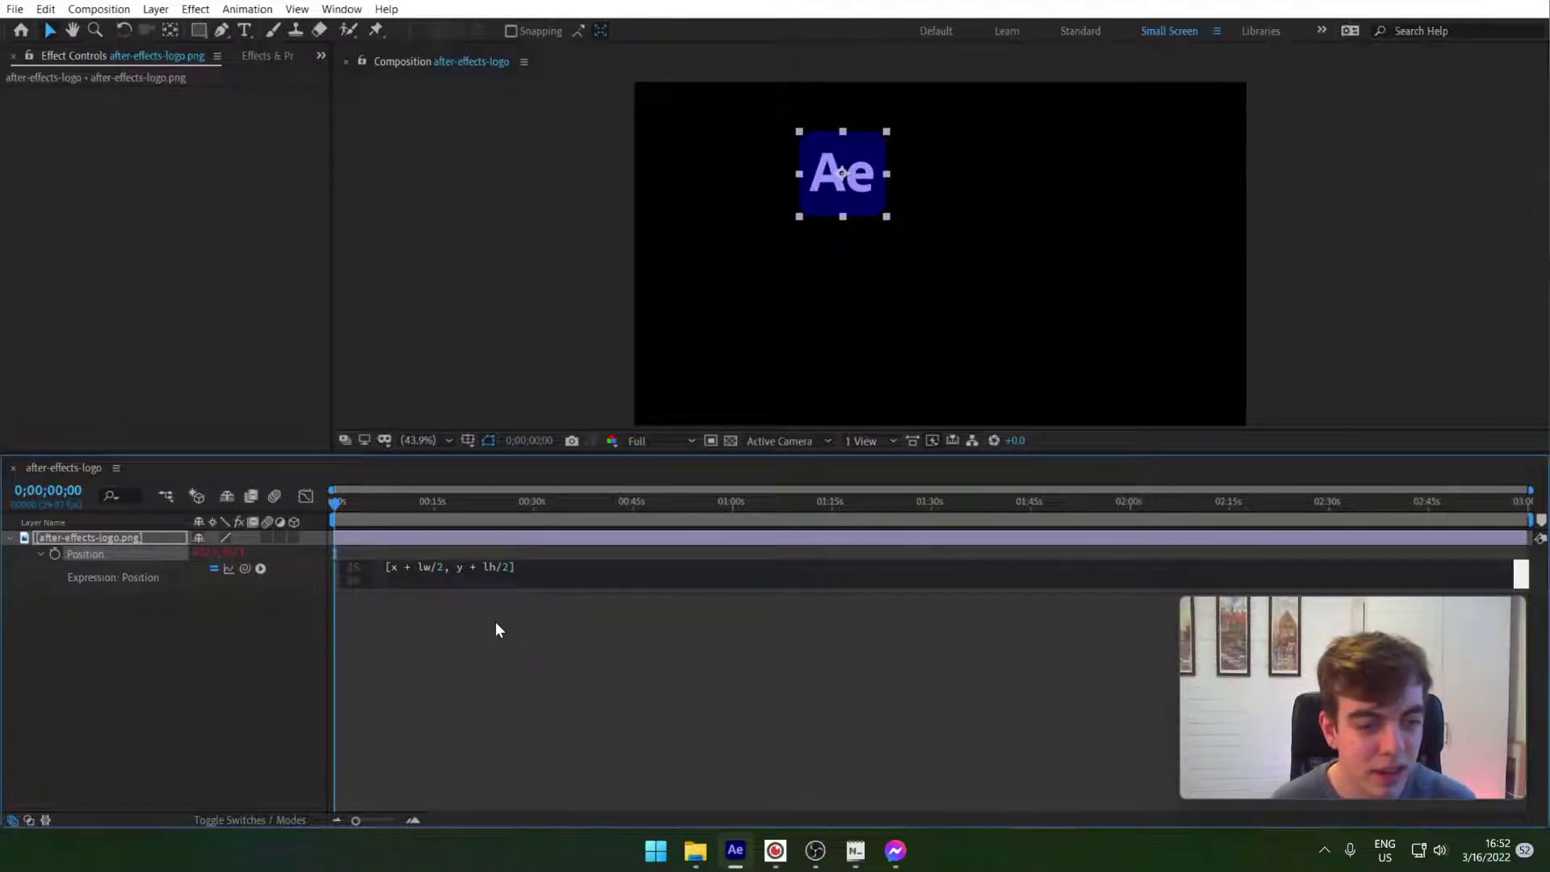
pyautogui.click(405, 637)
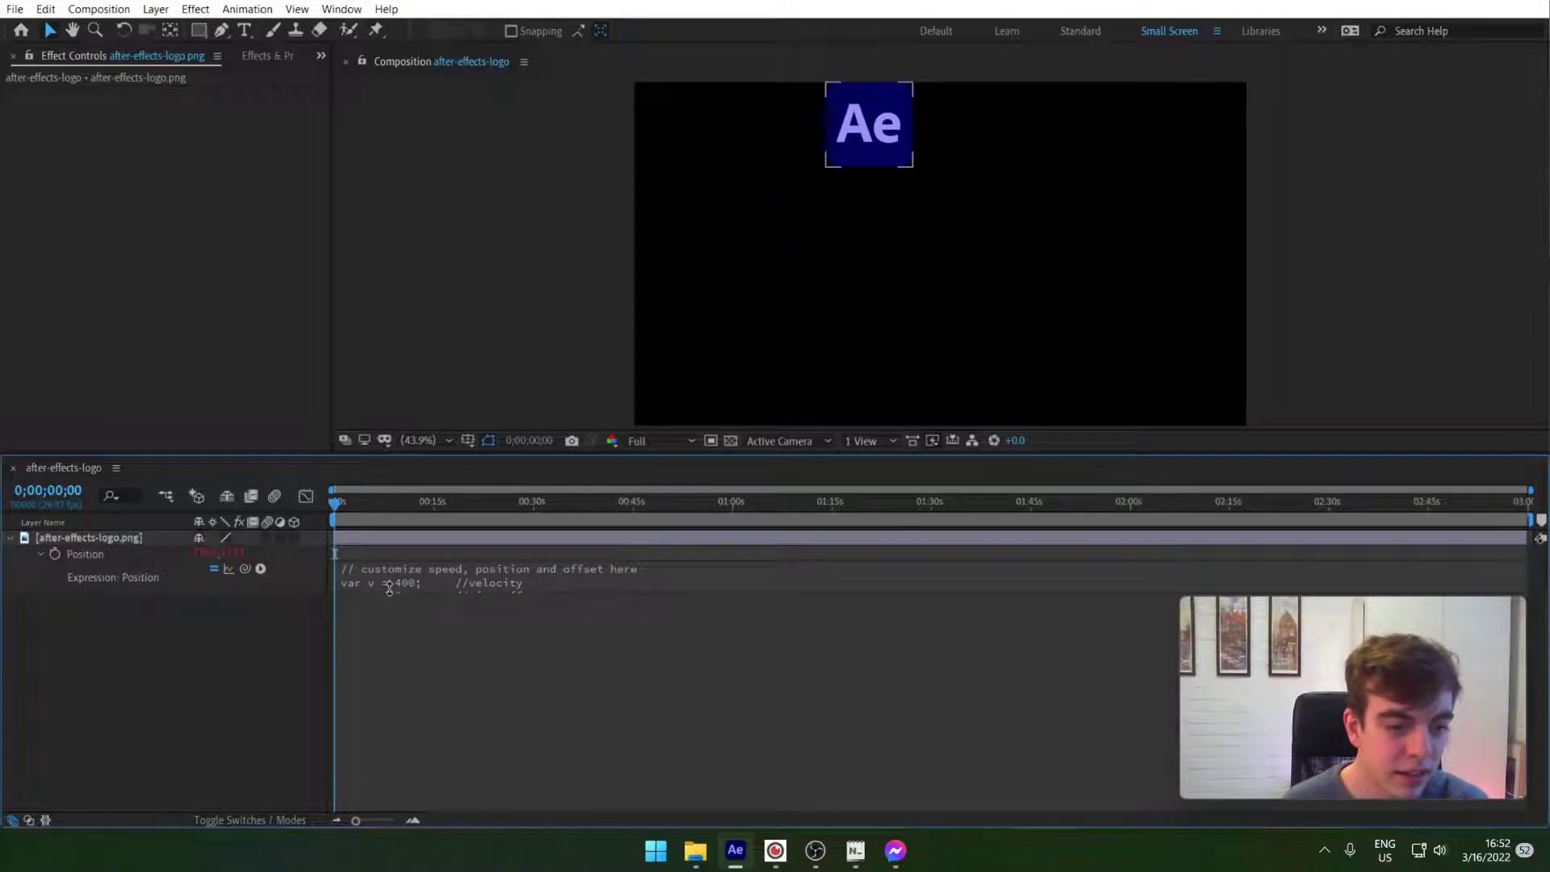
pyautogui.moveTo(390, 591); pyautogui.dragTo(408, 787)
# Preview the bouncing logo from the first frame and return to the start of the timeline
pyautogui.moveTo(337, 506); pyautogui.dragTo(326, 502)
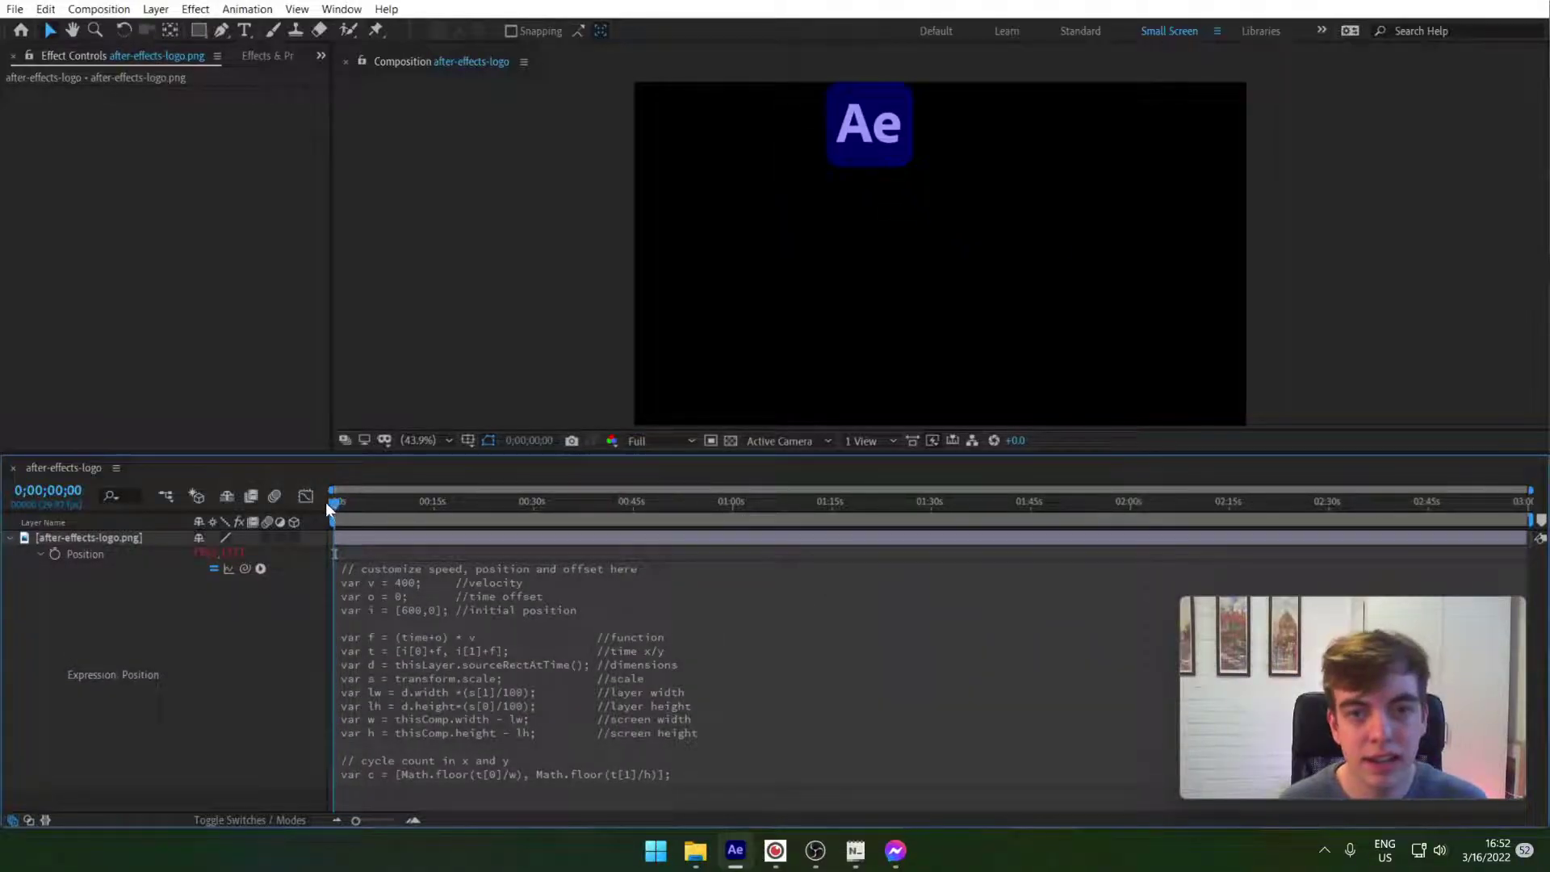
pyautogui.press('space')
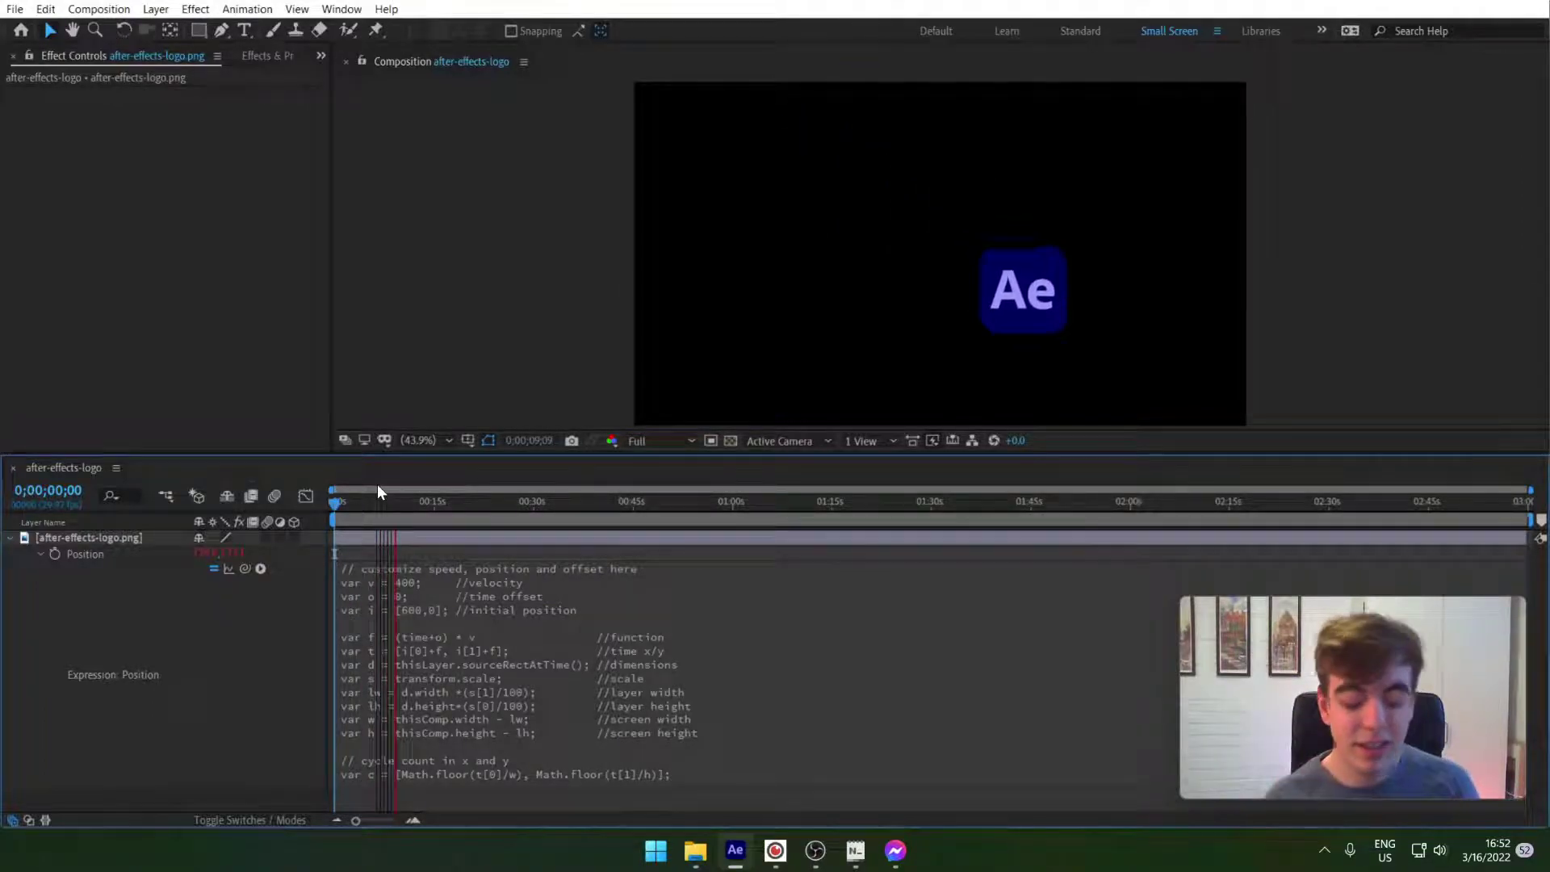
pyautogui.press('space')
pyautogui.moveTo(362, 504); pyautogui.dragTo(319, 501)
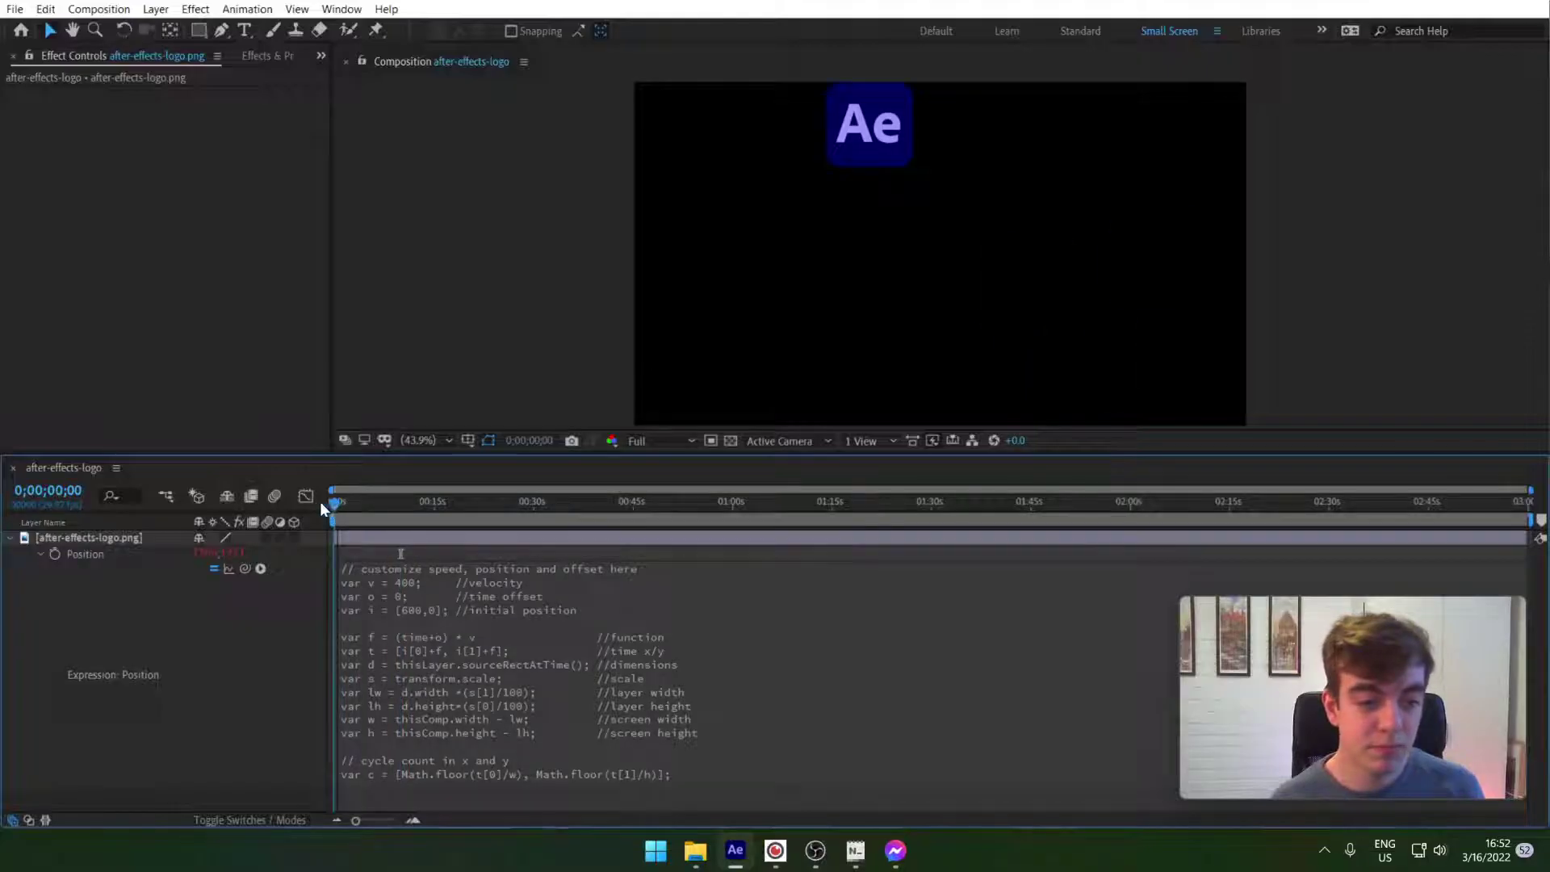
# Set the initial position variable i to [0,0] in the logo's Position expression and check the first frame
pyautogui.click(466, 635)
pyautogui.click(483, 609)
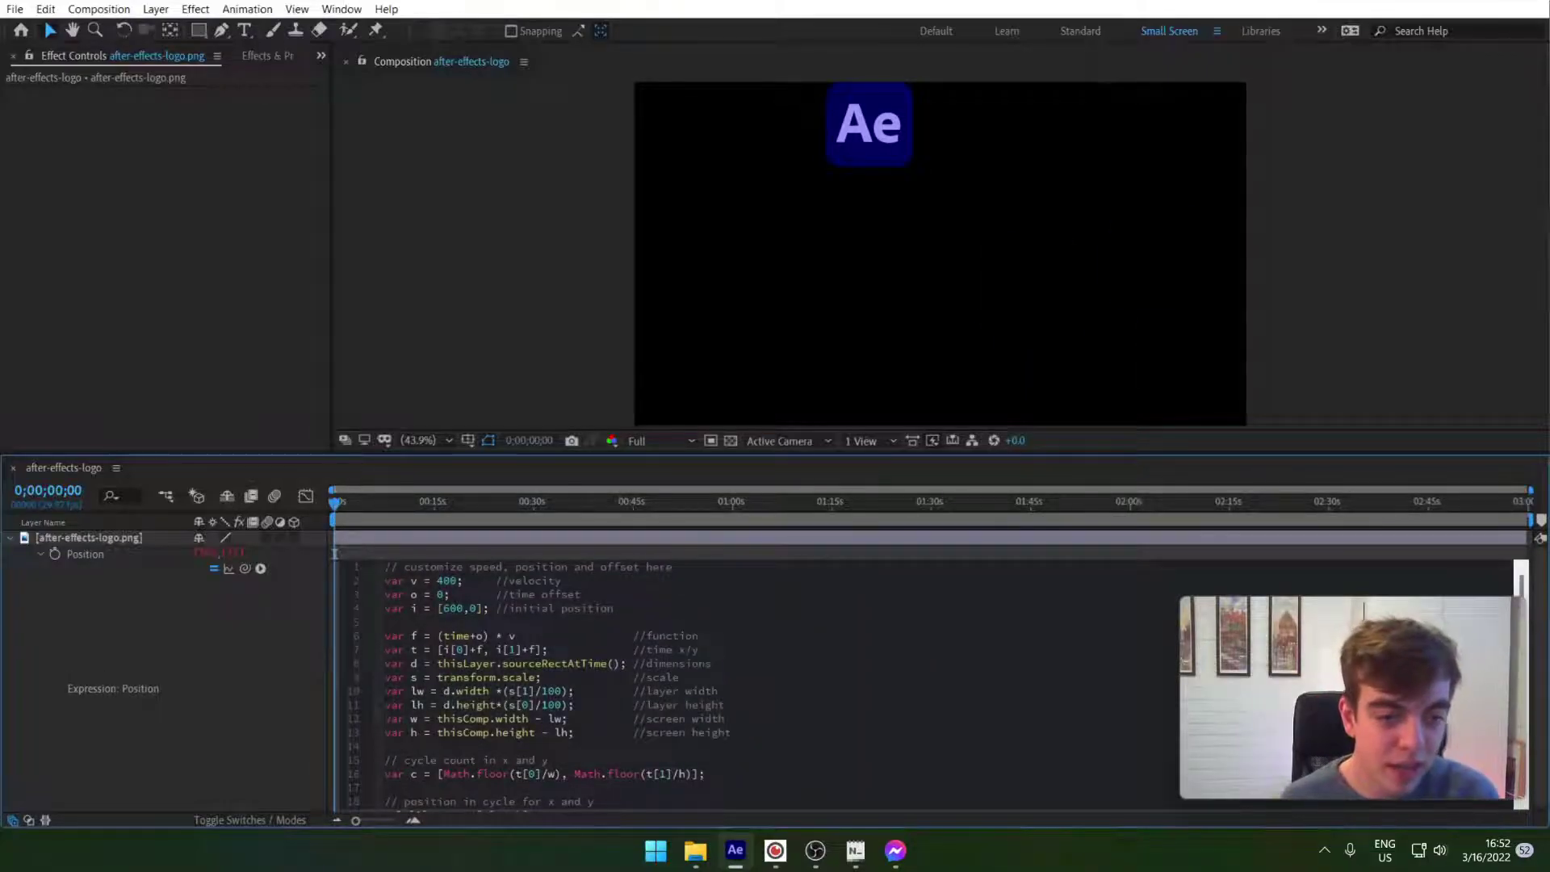
pyautogui.moveTo(555, 608); pyautogui.dragTo(386, 580)
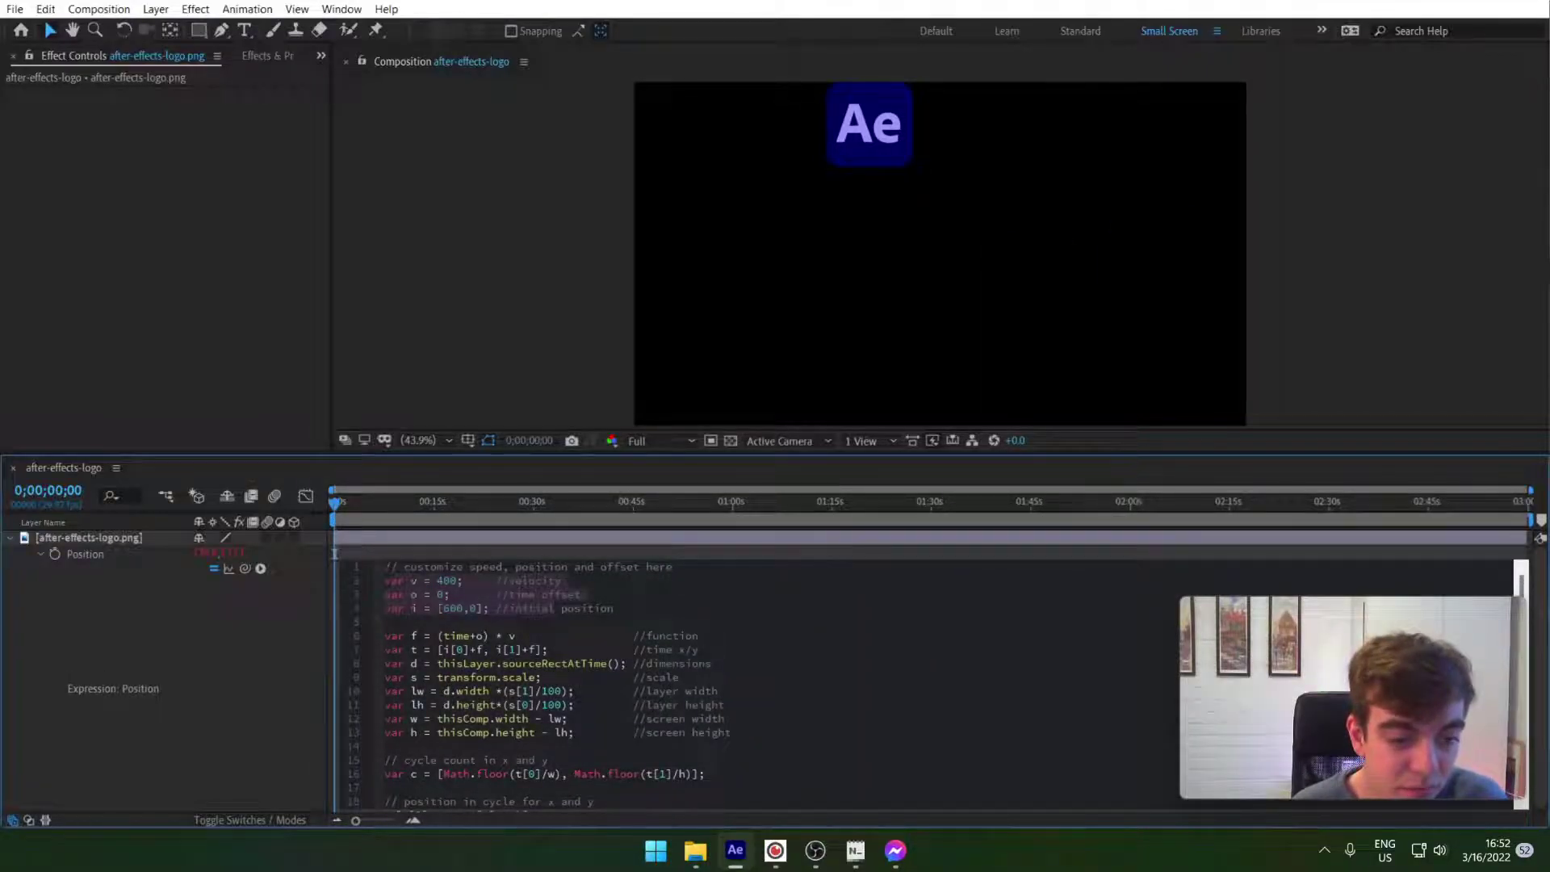
pyautogui.click(468, 608)
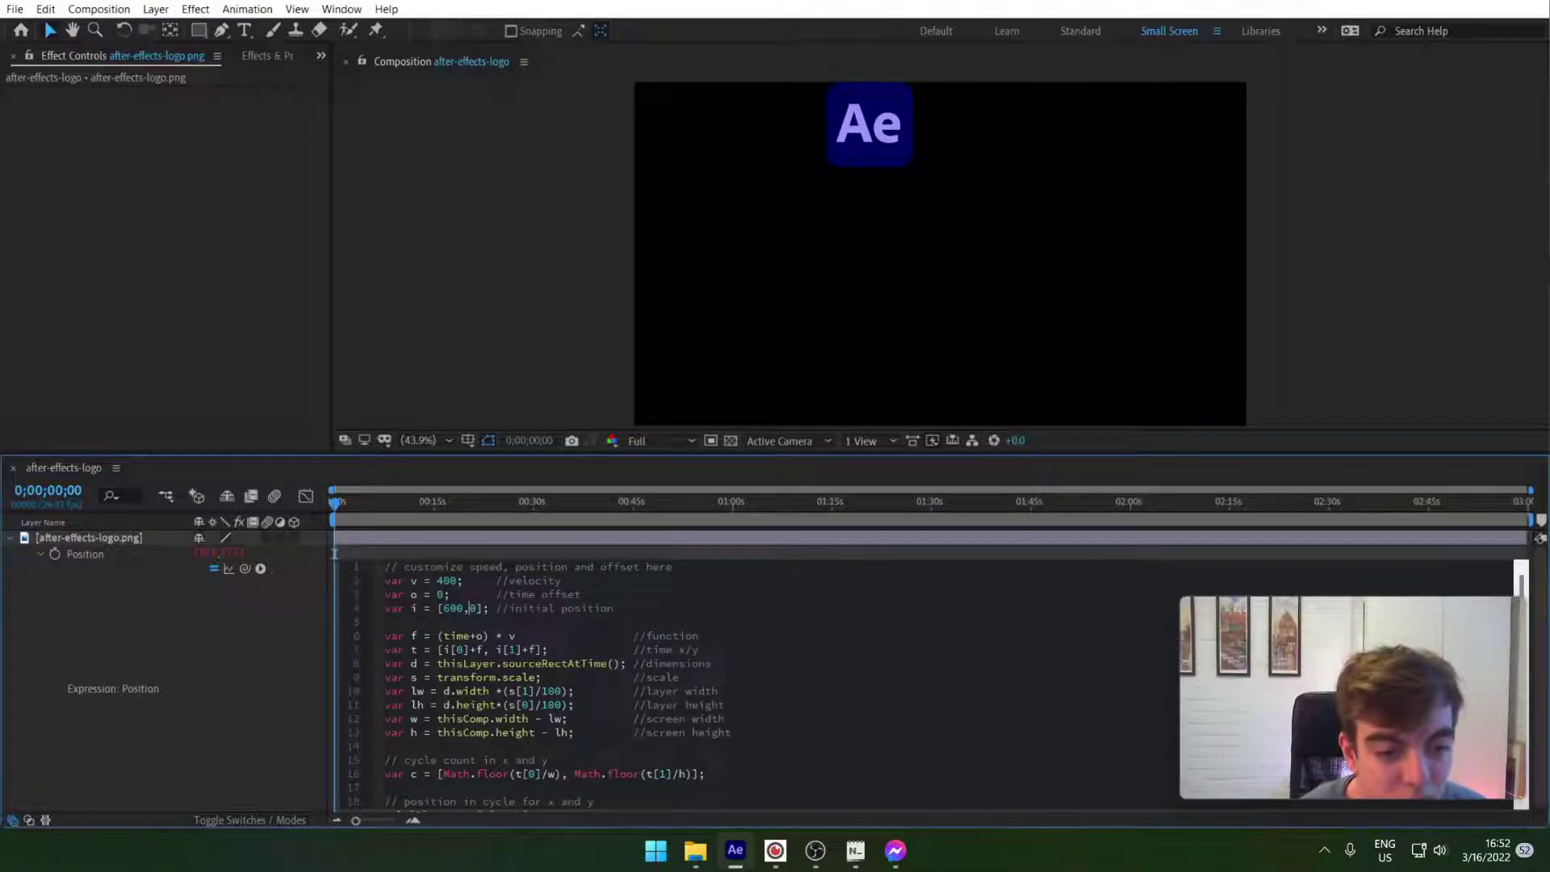
pyautogui.click(573, 608)
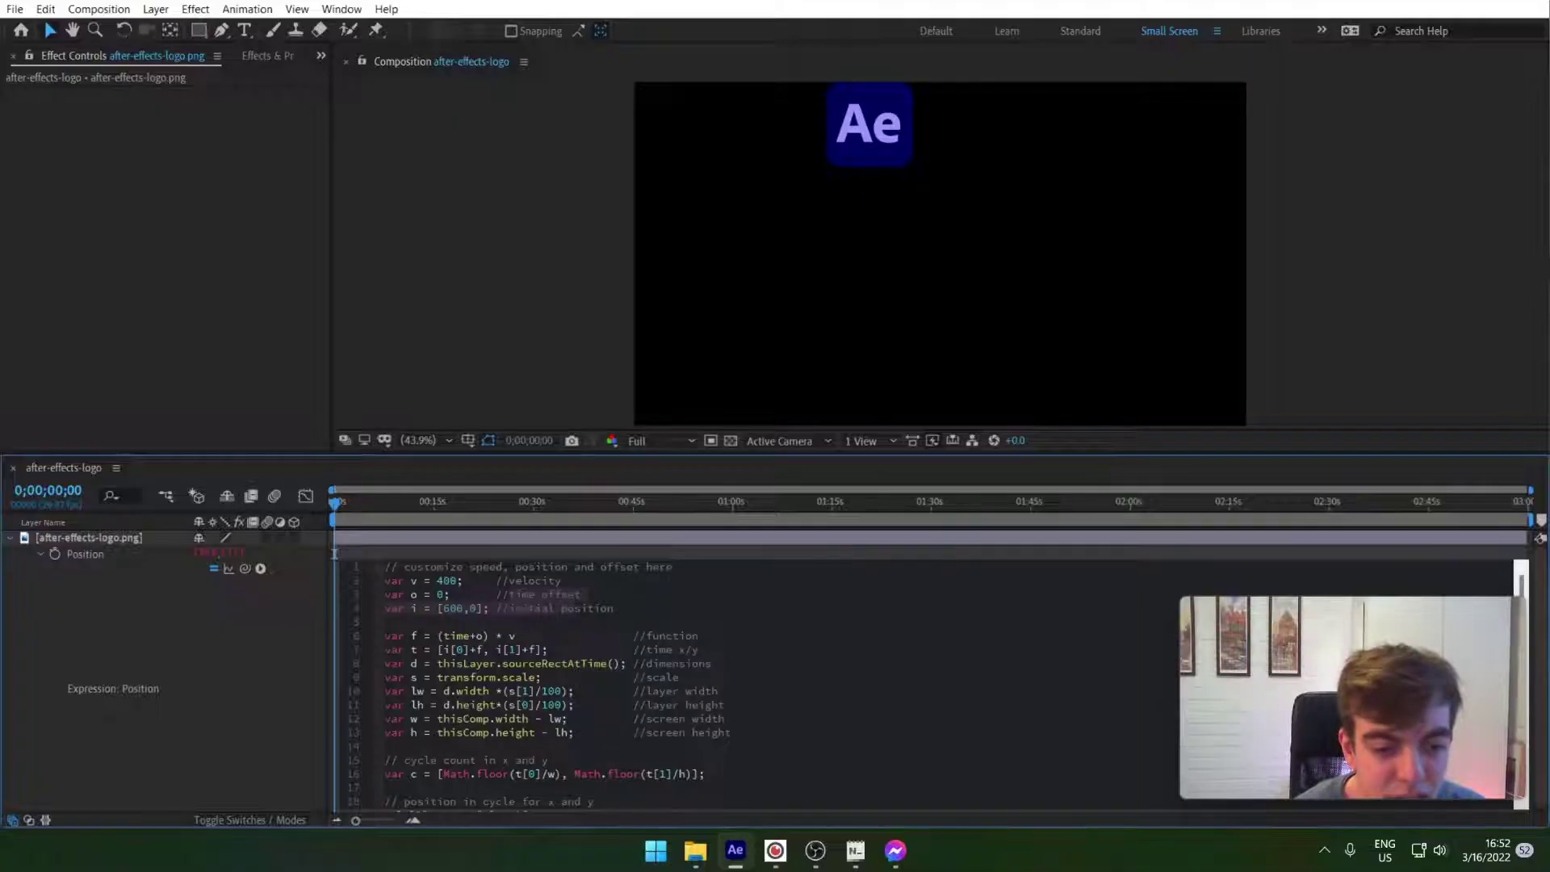
pyautogui.click(310, 627)
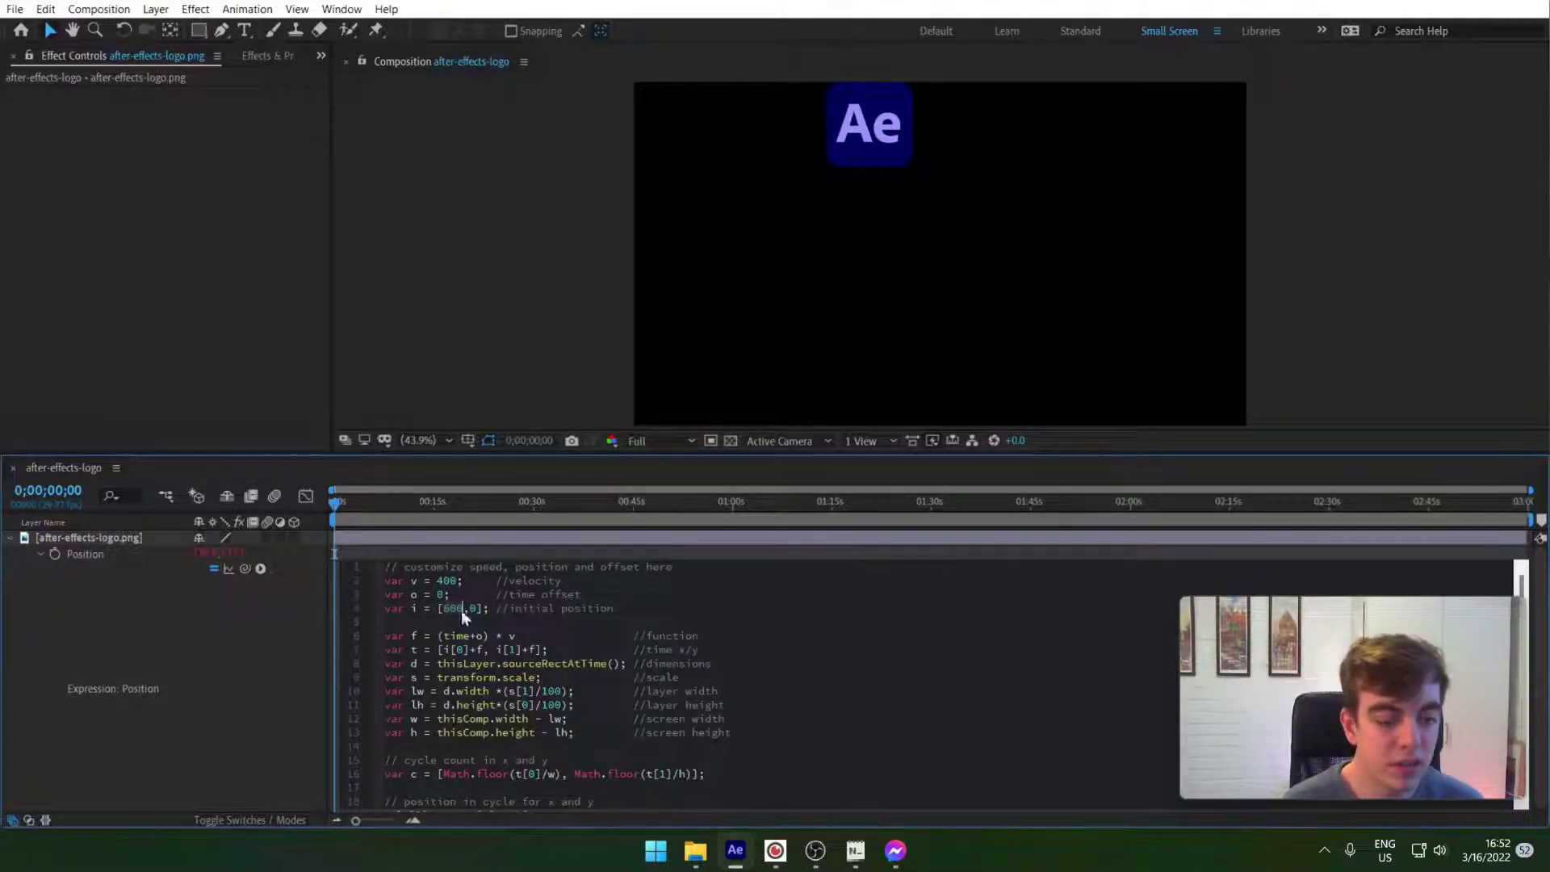
pyautogui.write('0')
pyautogui.click(420, 349)
pyautogui.moveTo(355, 505); pyautogui.dragTo(321, 502)
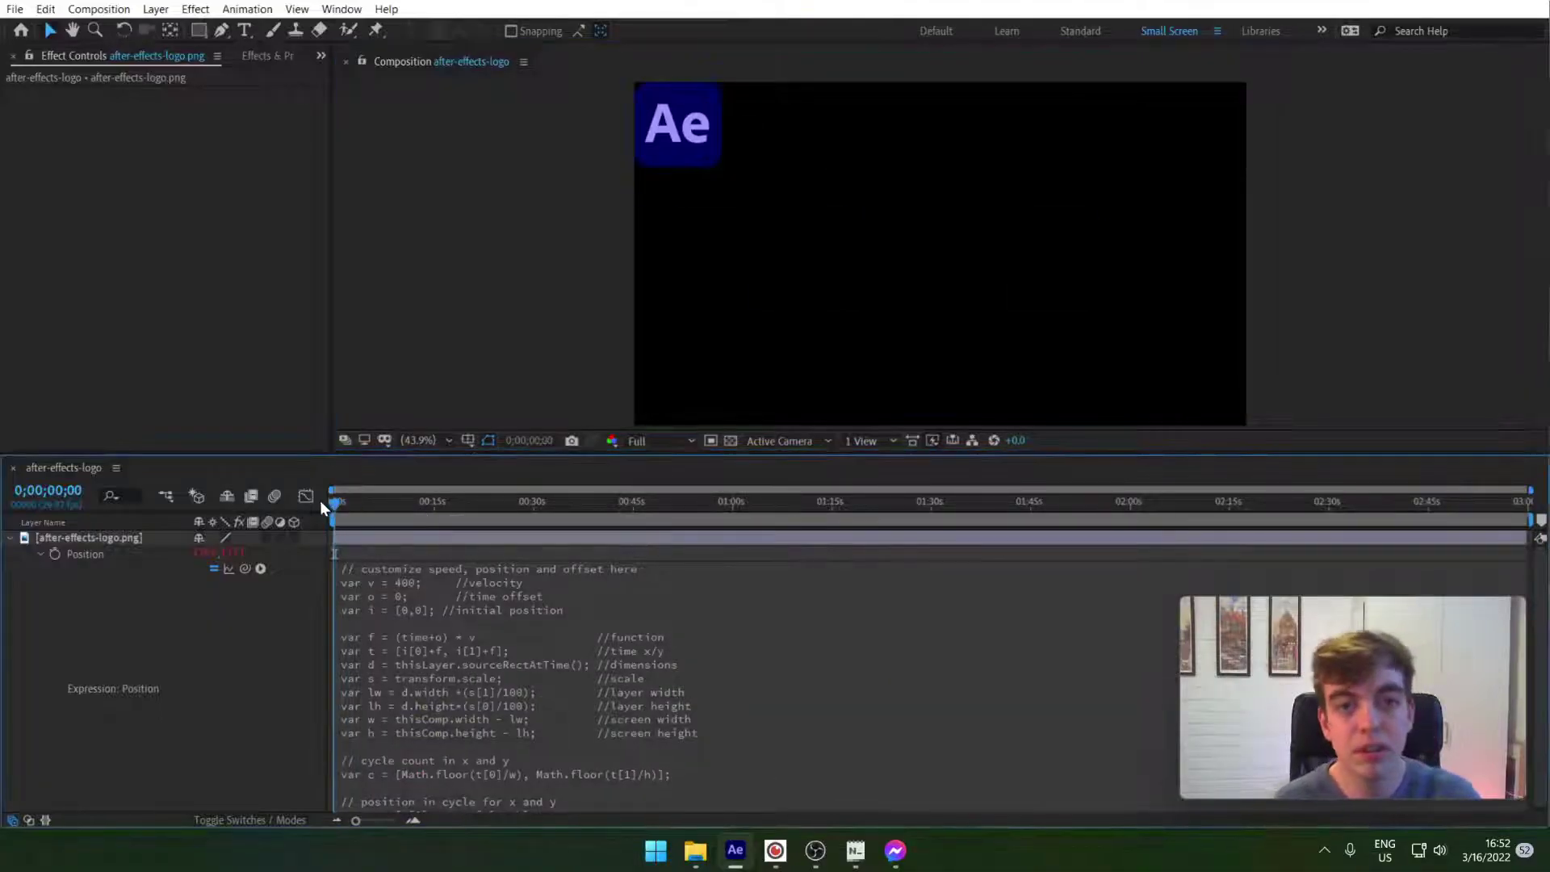
# Collapse the logo layer, add a null object to the composition and reveal the null's Position property
pyautogui.click(11, 539)
pyautogui.rightClick(124, 602)
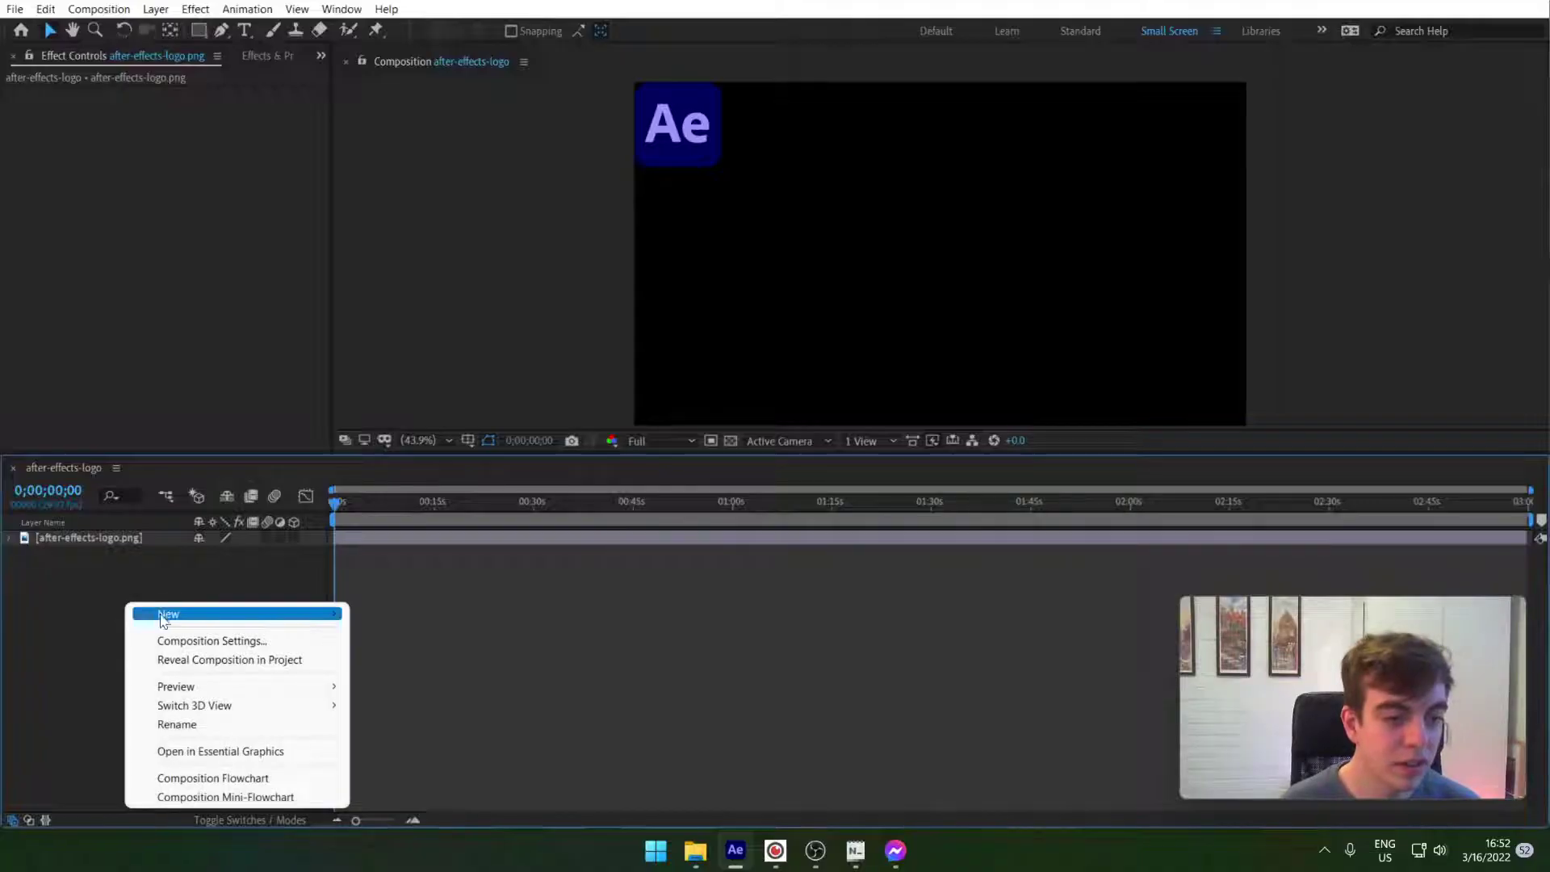
pyautogui.moveTo(260, 620)
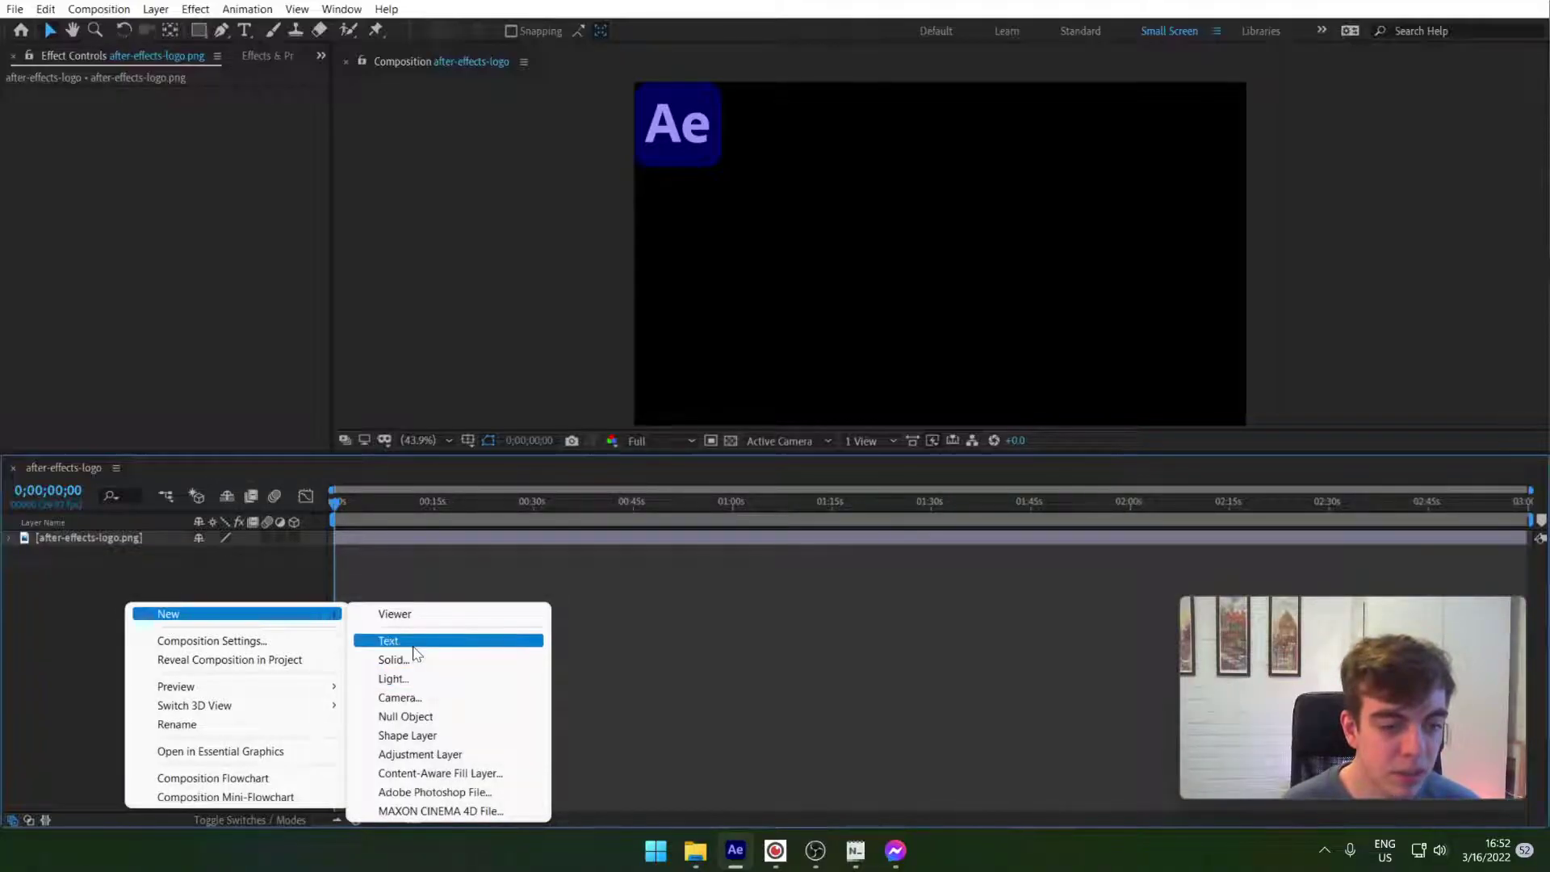
pyautogui.click(420, 716)
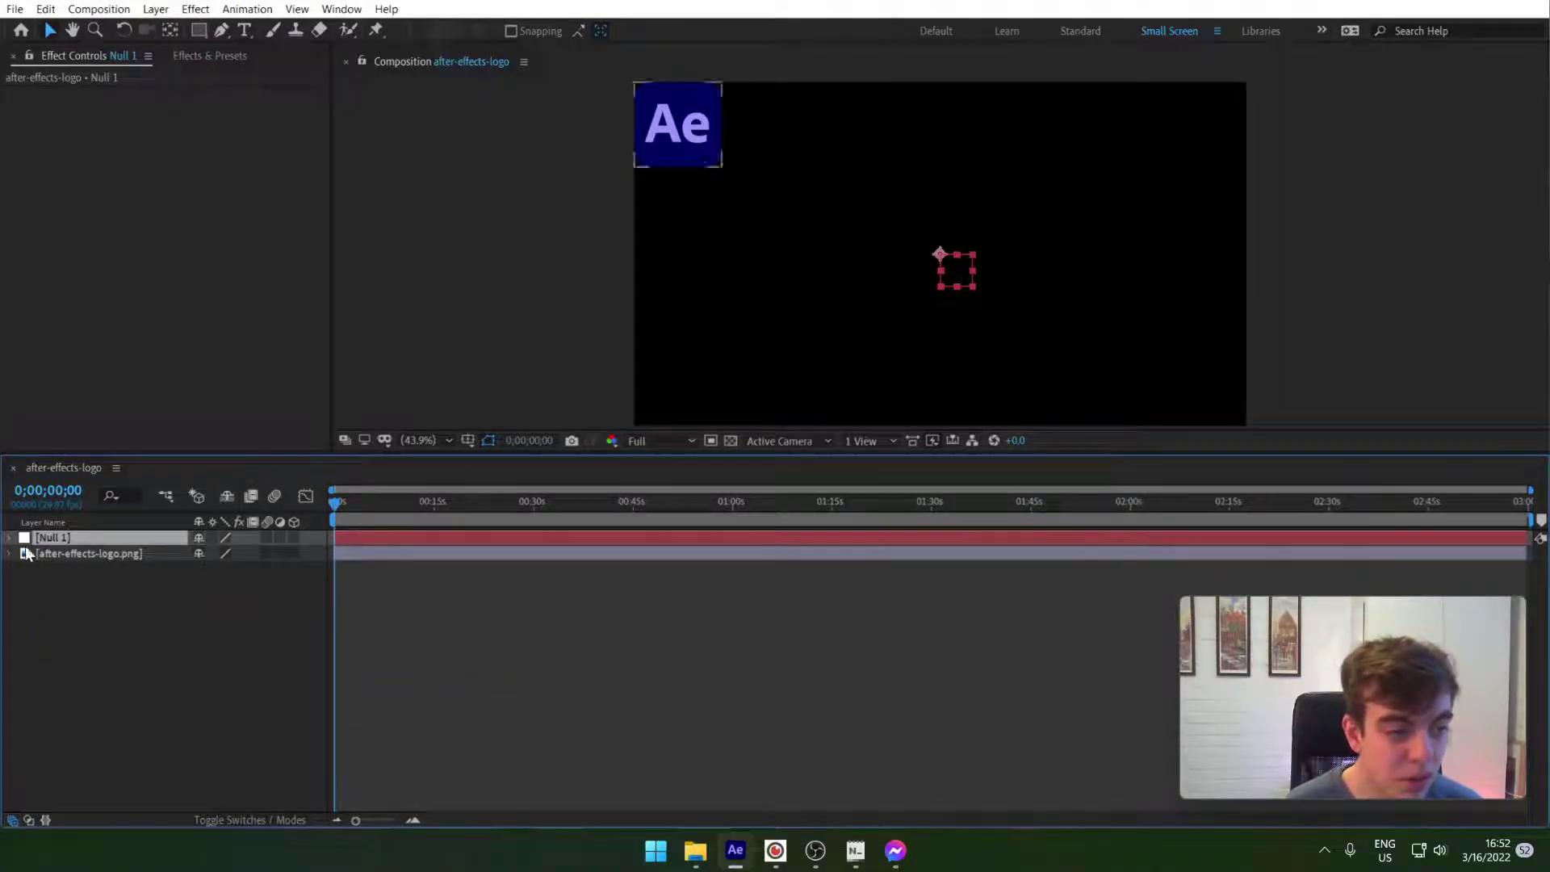
pyautogui.press('p')
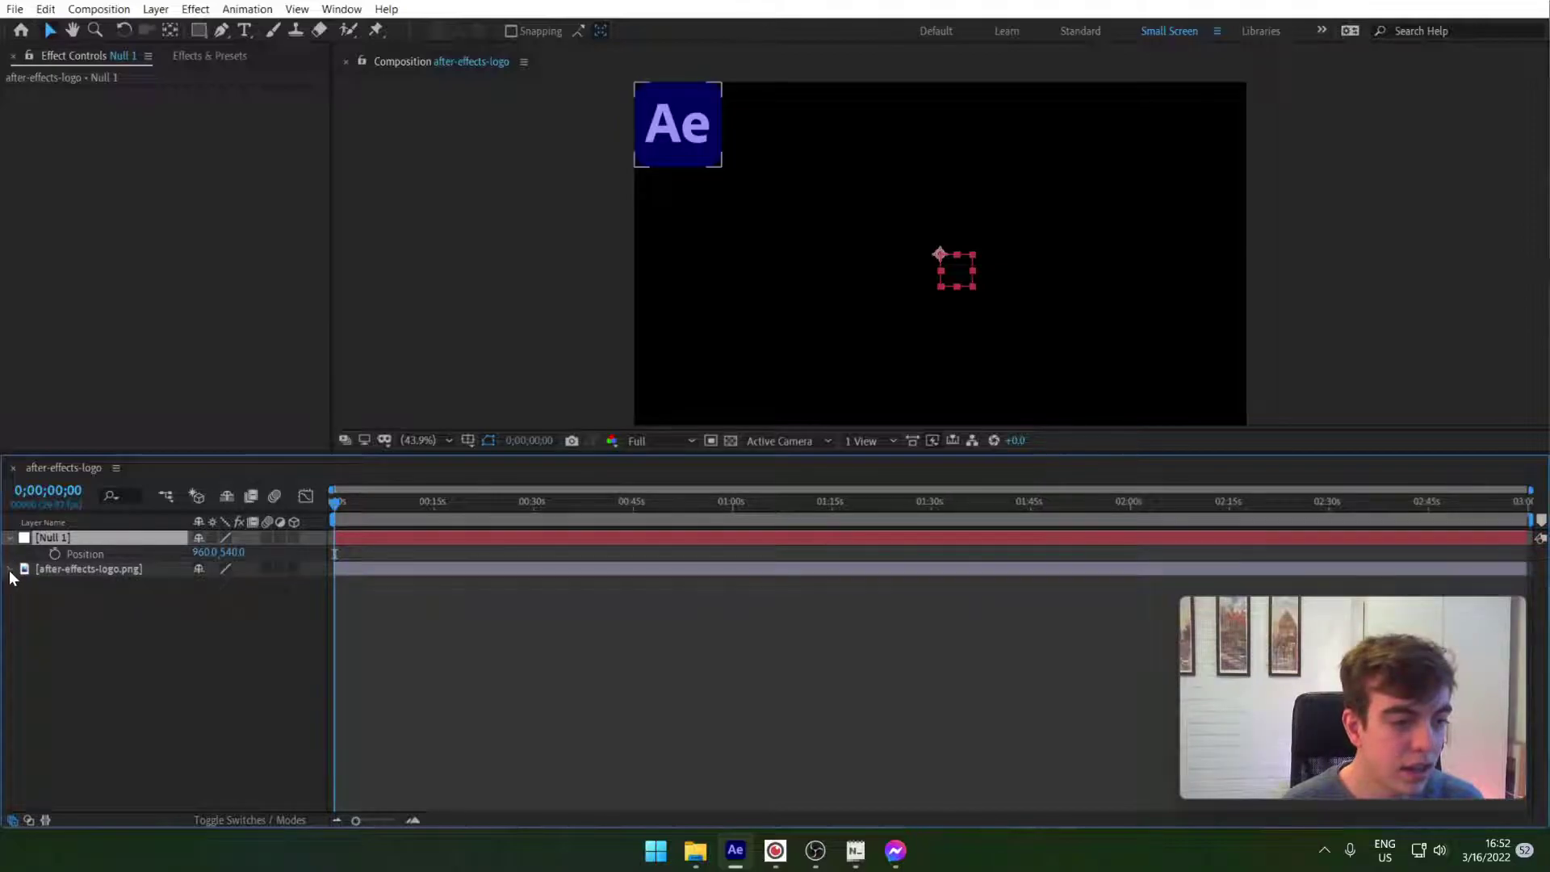
# Link variable i in the logo's Position expression to the null's Position with the pick whip and check the first frame
pyautogui.click(10, 569)
pyautogui.scroll(1, 109, 579)
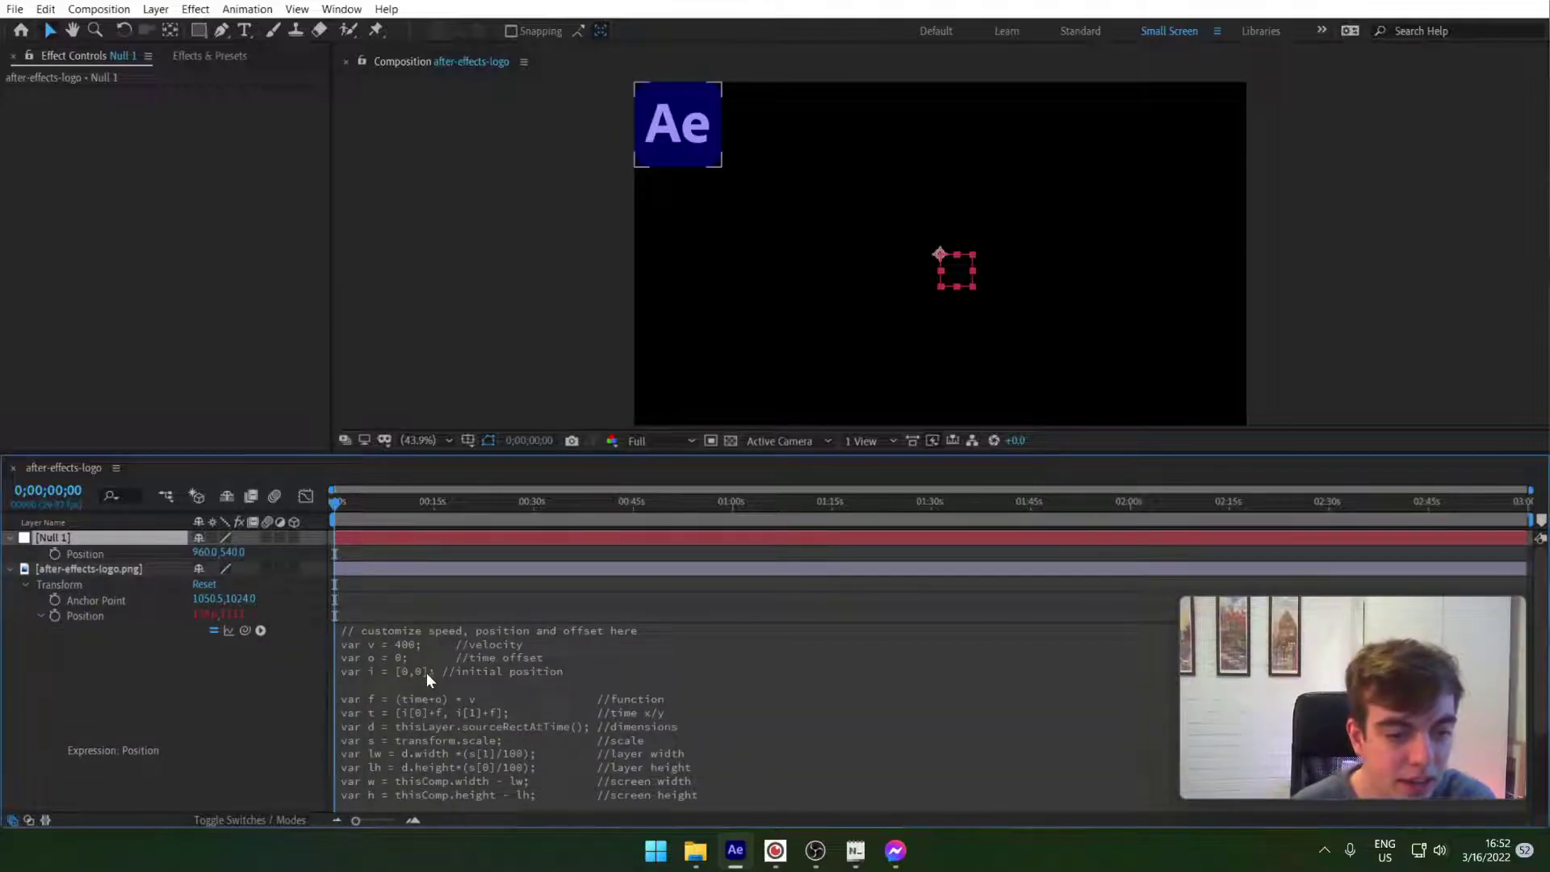
pyautogui.click(428, 672)
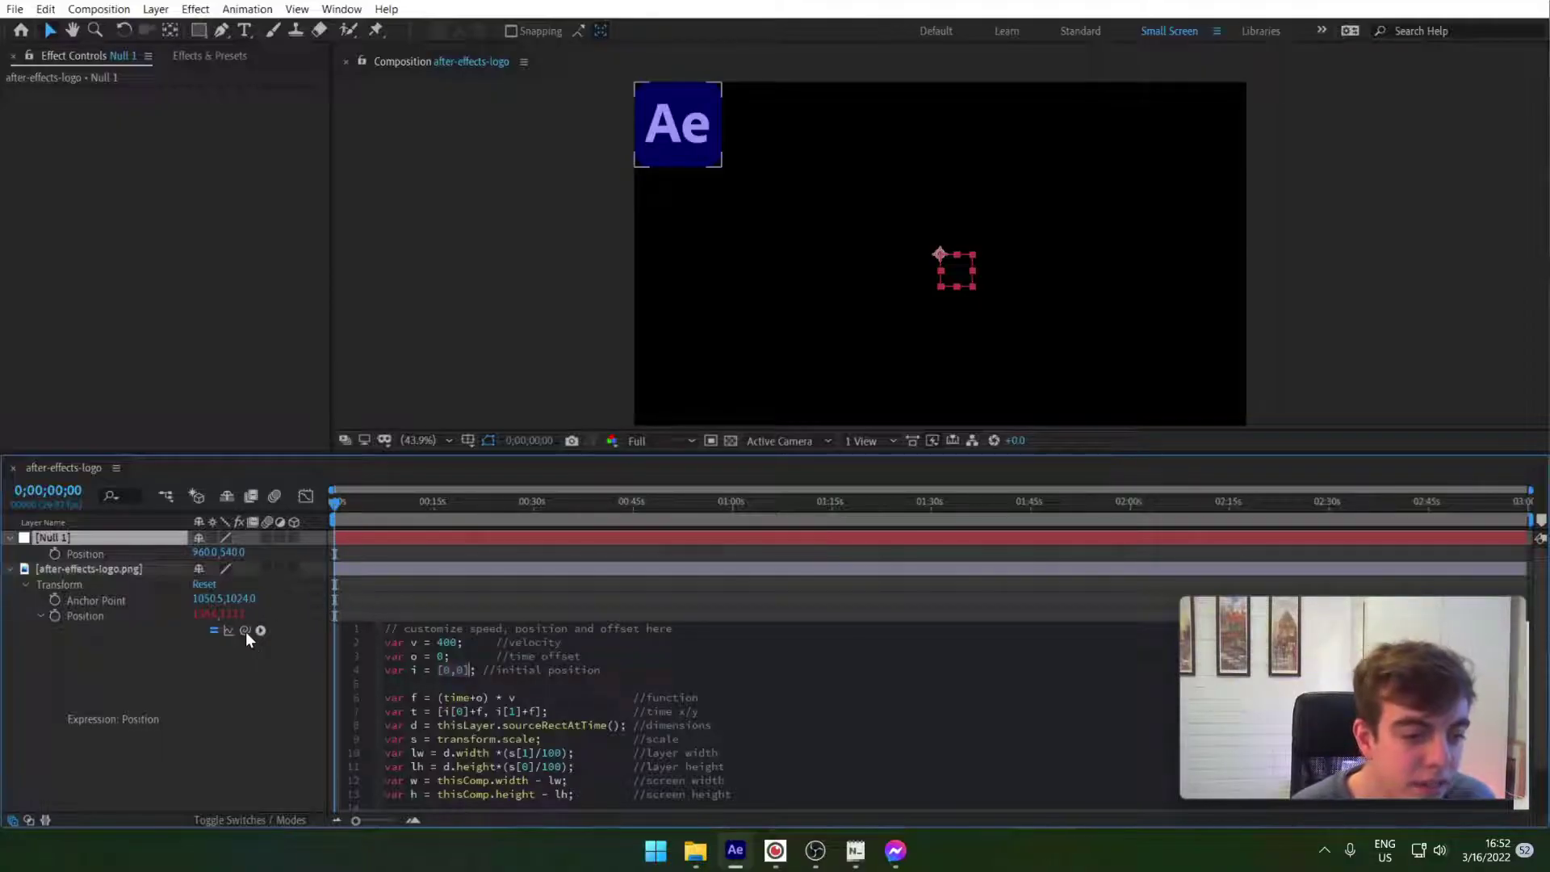
pyautogui.moveTo(245, 631); pyautogui.dragTo(95, 556)
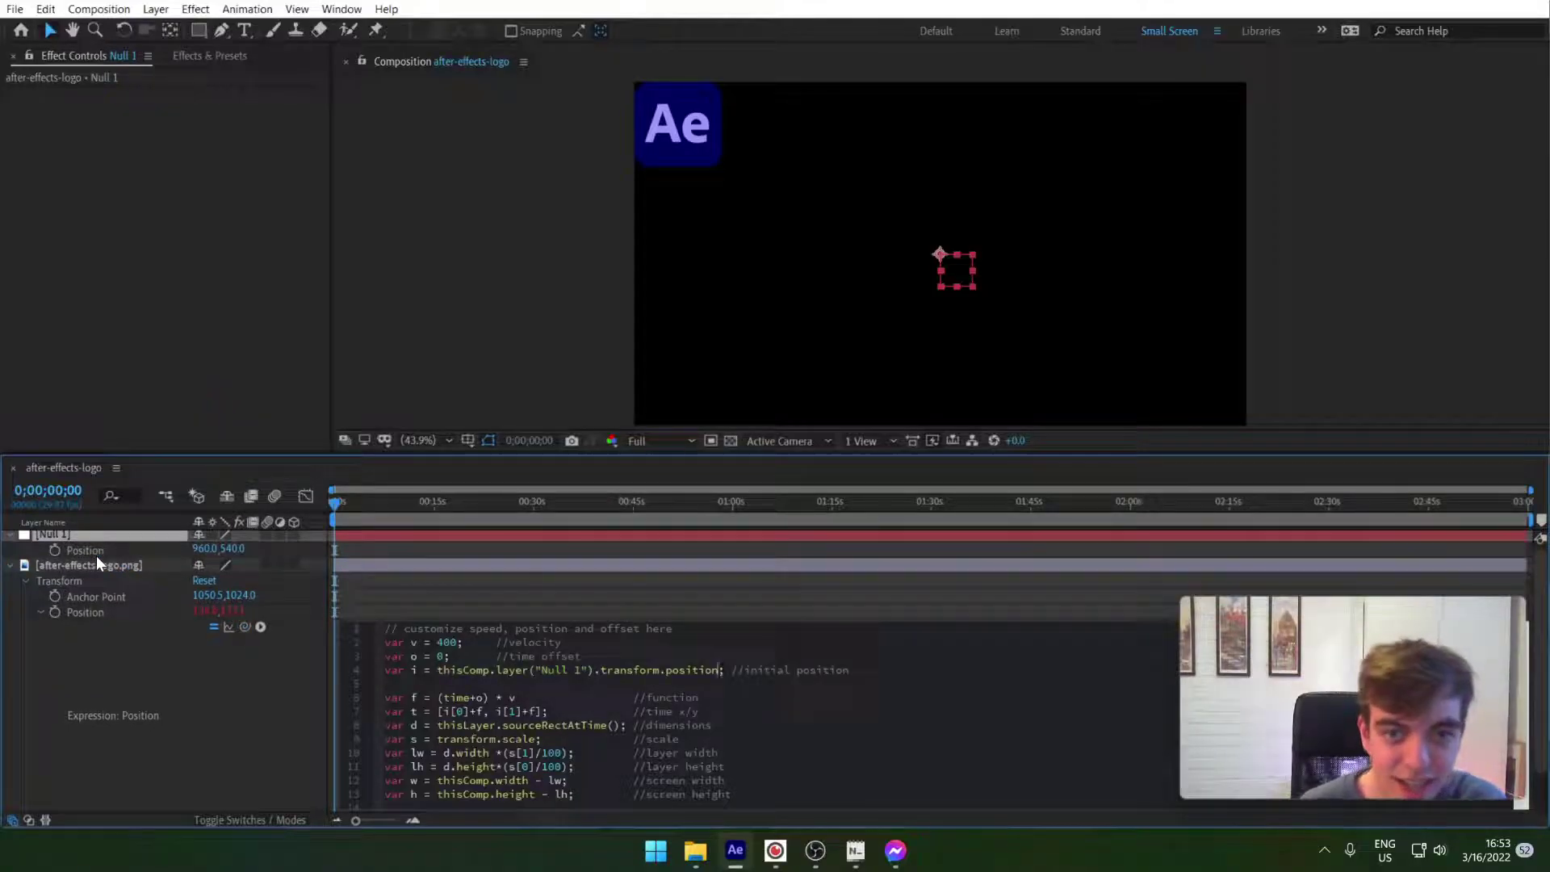
pyautogui.moveTo(342, 505); pyautogui.dragTo(300, 493)
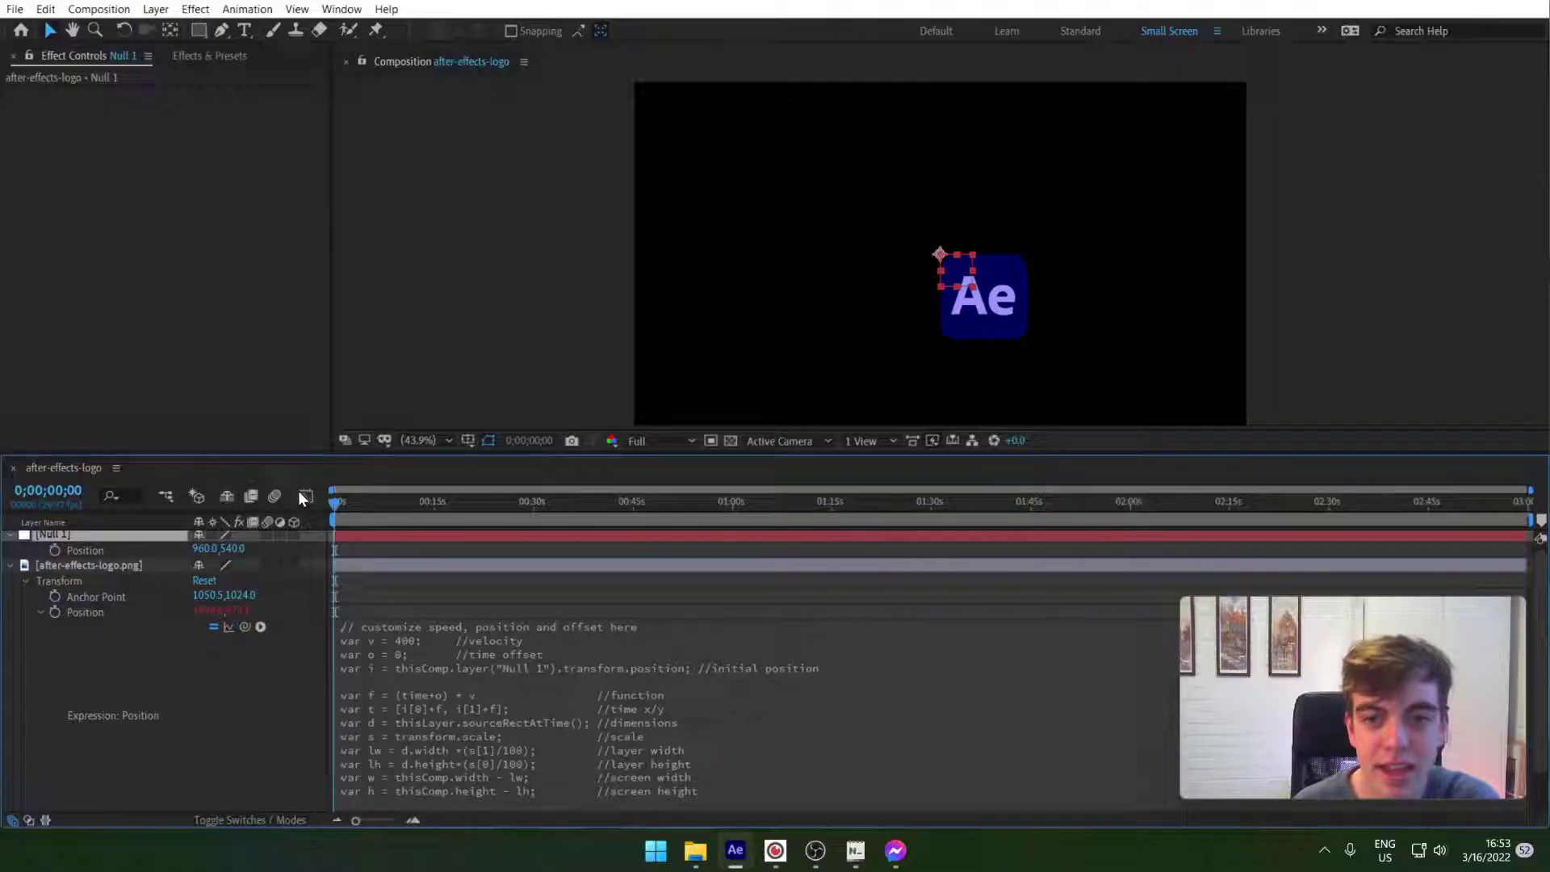
# Move the null object to about 513, 237 to set the logo's starting position
pyautogui.moveTo(952, 259); pyautogui.dragTo(858, 207)
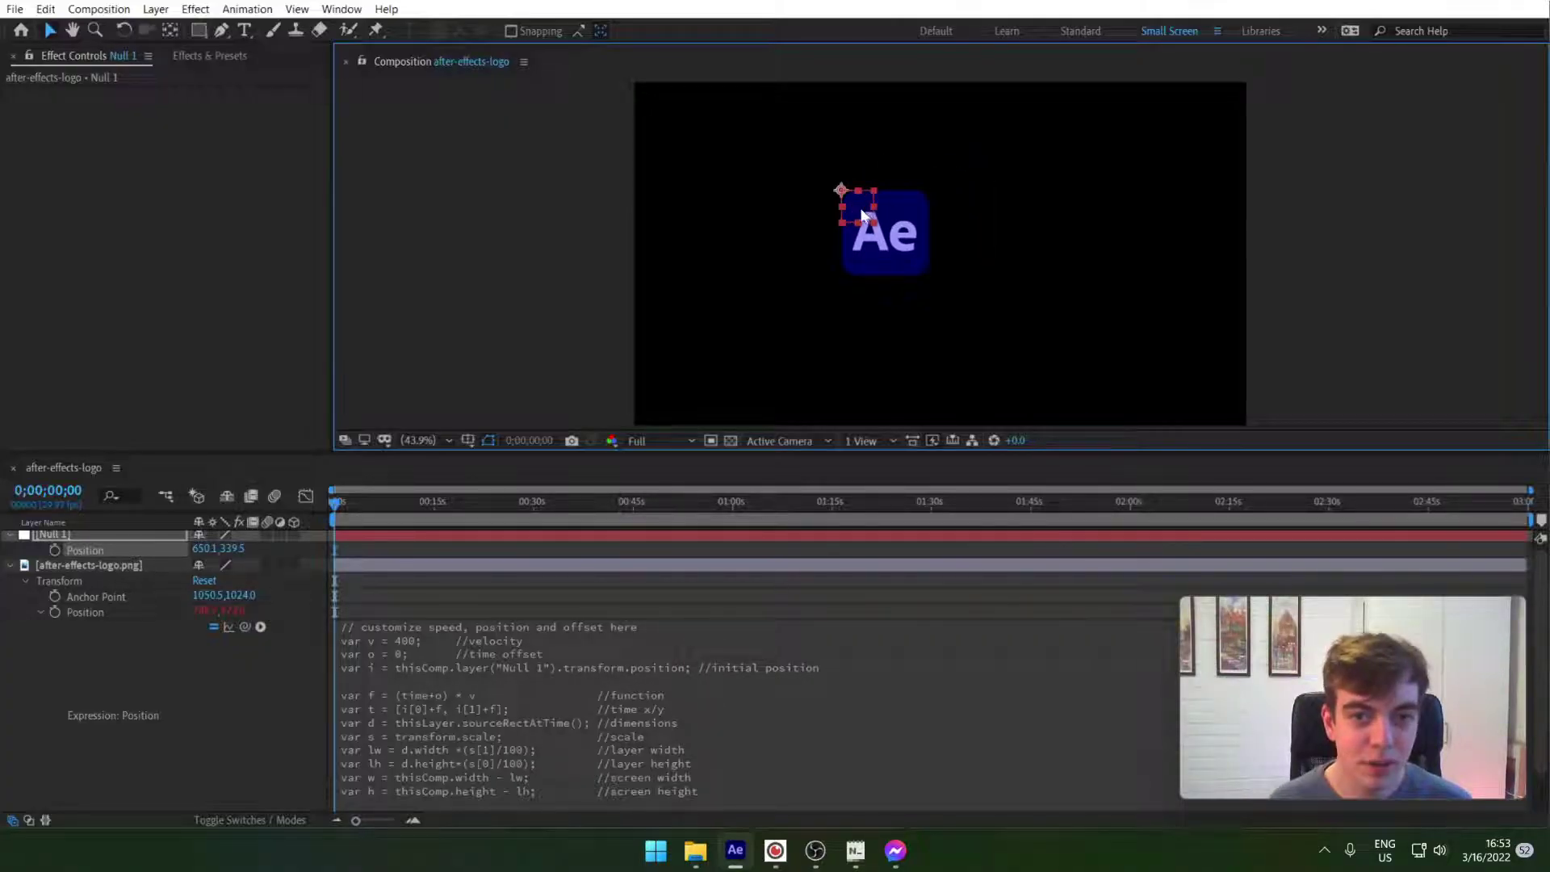
pyautogui.moveTo(870, 197); pyautogui.dragTo(826, 163)
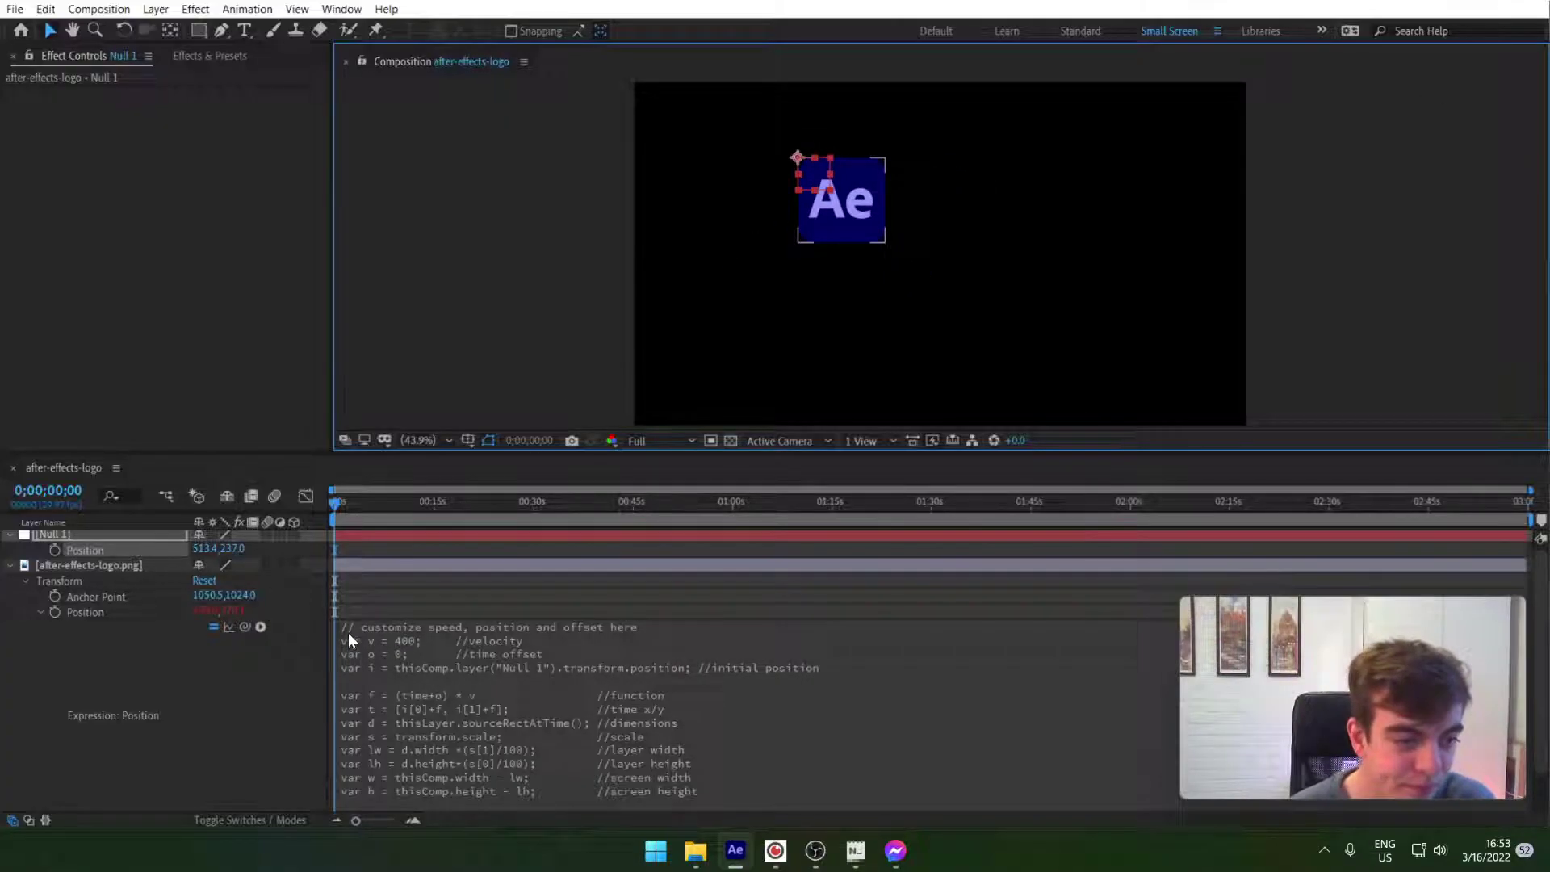
pyautogui.scroll(1, 405, 622)
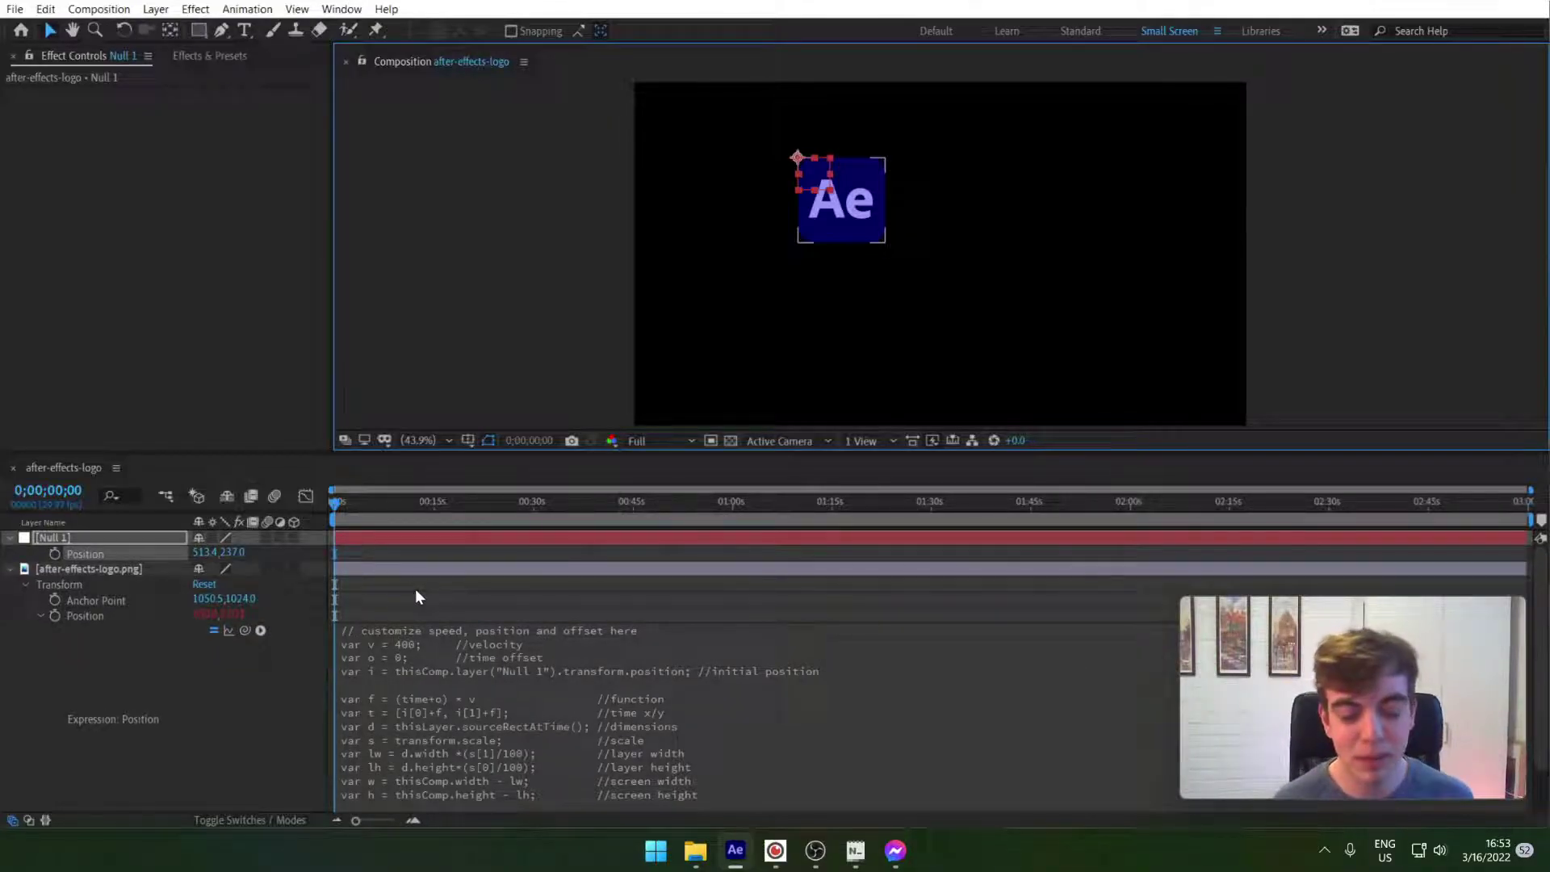
# Find the Color Balance (HLS) effect and apply it to the after-effects-logo.png layer
pyautogui.click(319, 539)
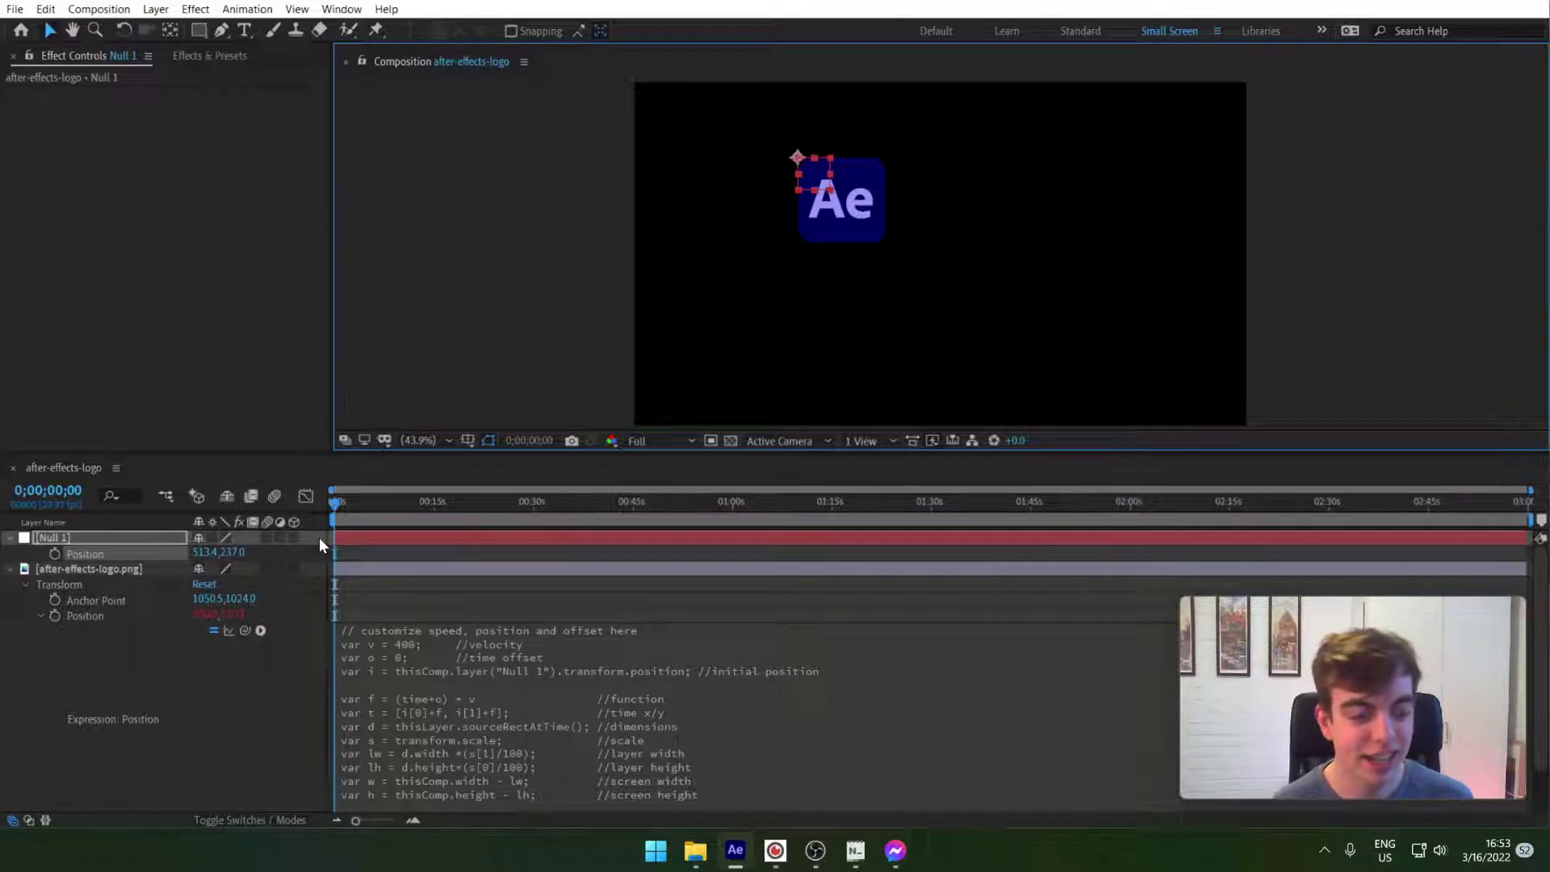
pyautogui.click(206, 58)
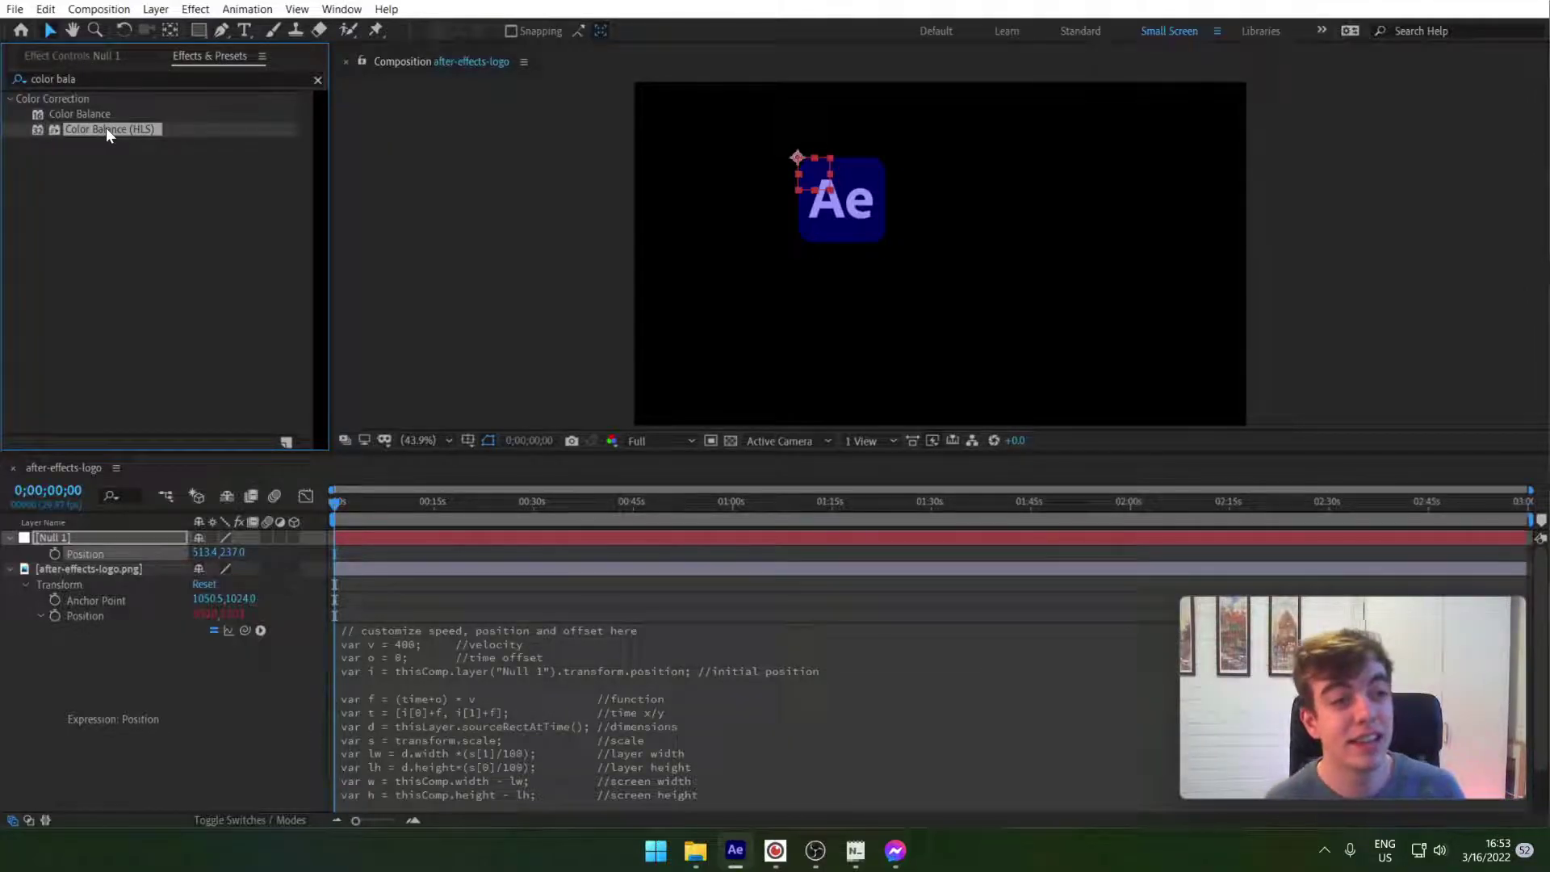
pyautogui.moveTo(105, 127); pyautogui.dragTo(94, 570)
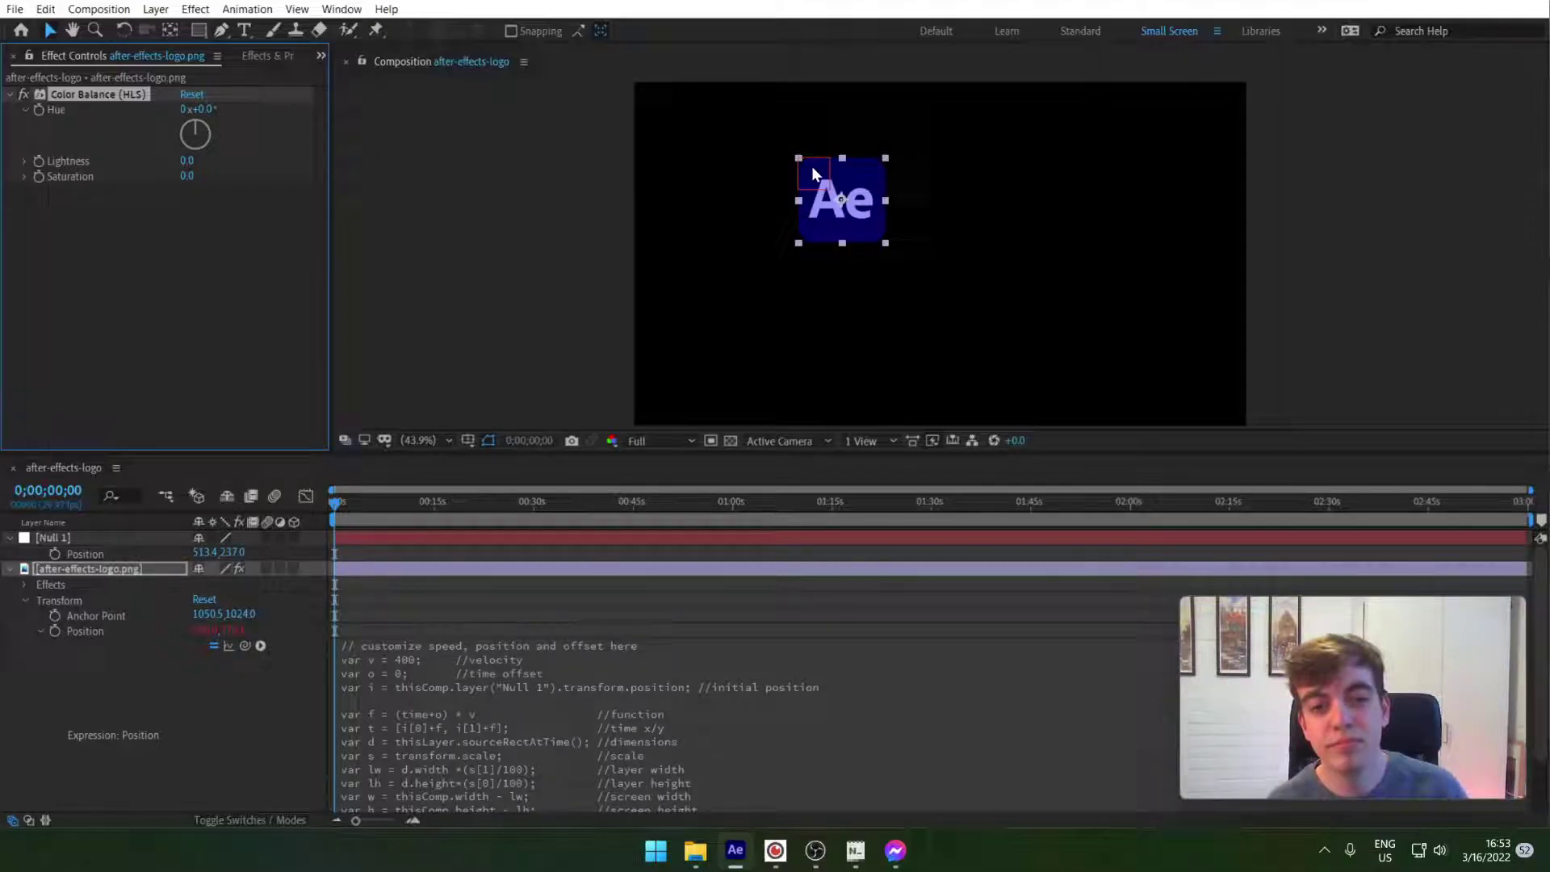
# Try the Color Balance (HLS) Hue control on the logo with a value of 1°
pyautogui.scroll(4, 813, 171)
pyautogui.moveTo(215, 117)
pyautogui.mouseDown()
pyautogui.moveTo(319, 104)
pyautogui.moveTo(213, 107)
pyautogui.mouseUp()
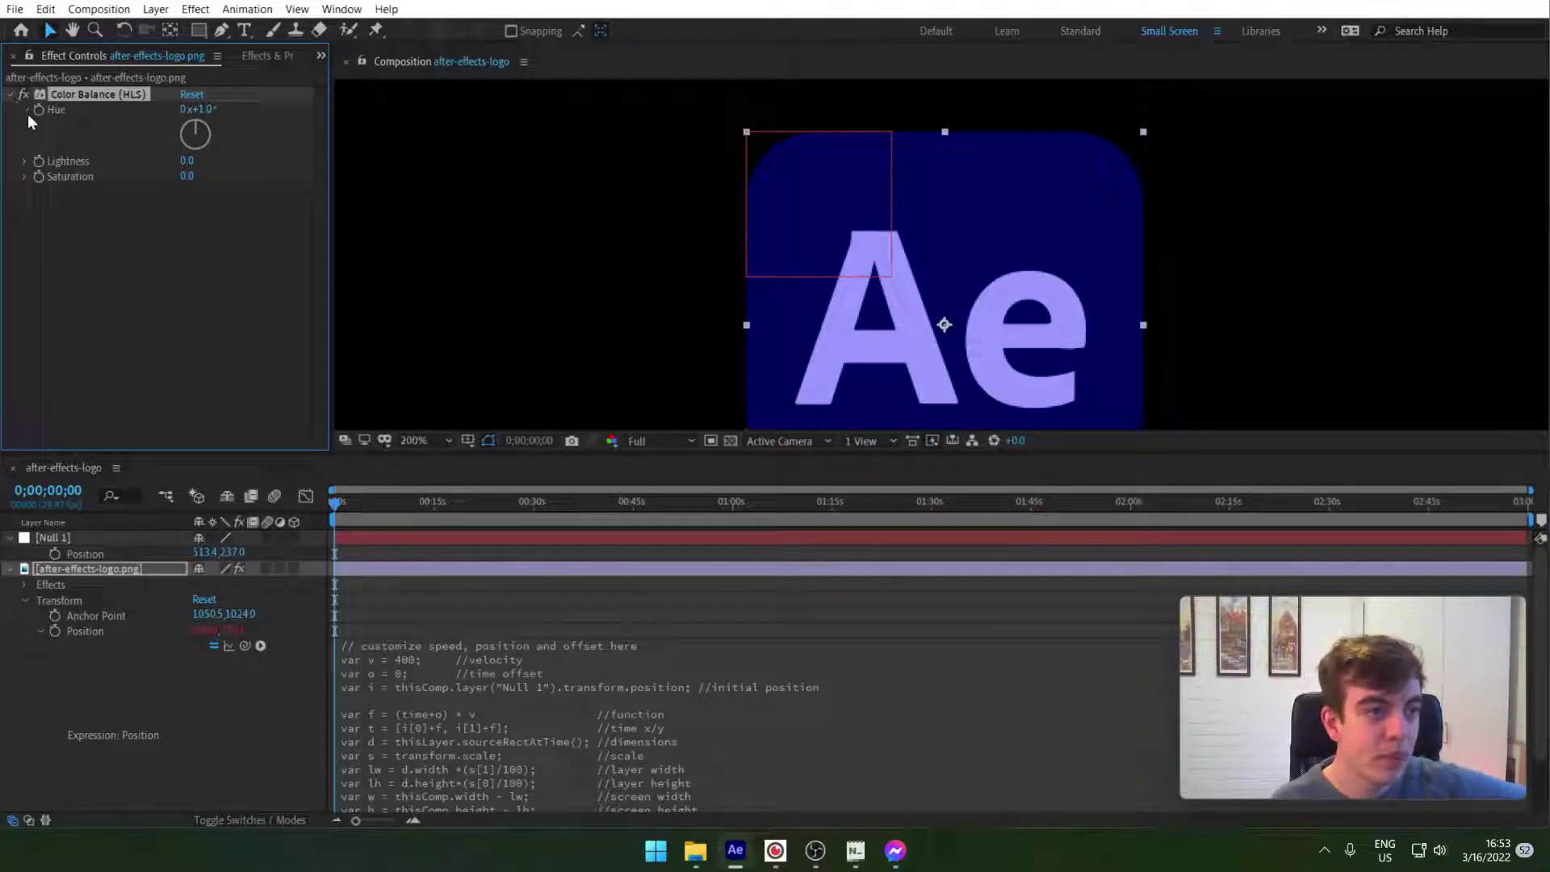
pyautogui.click(435, 441)
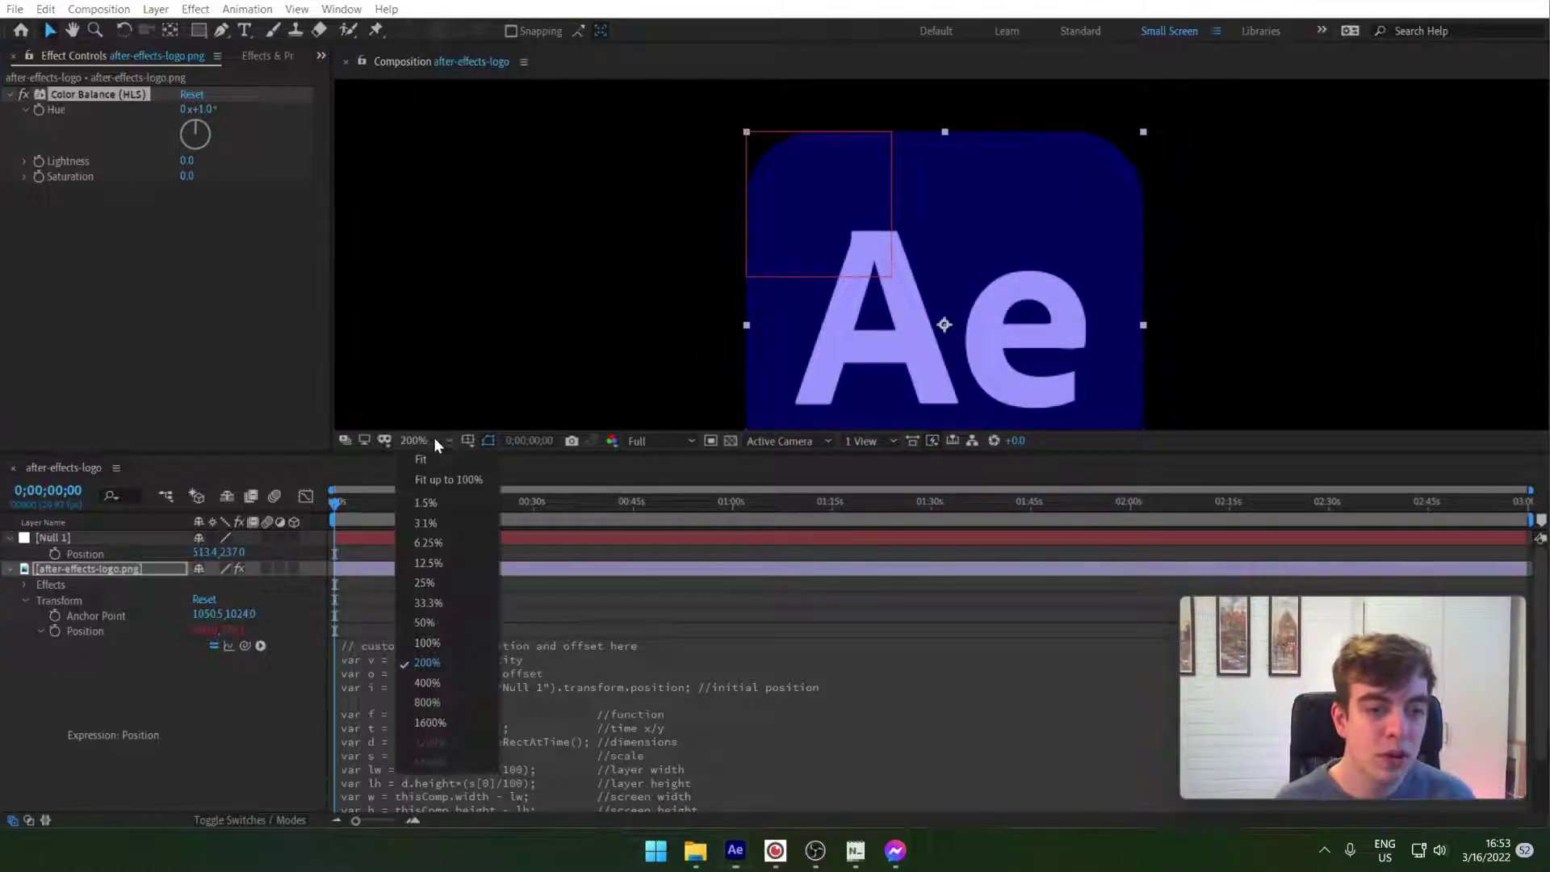
pyautogui.click(472, 479)
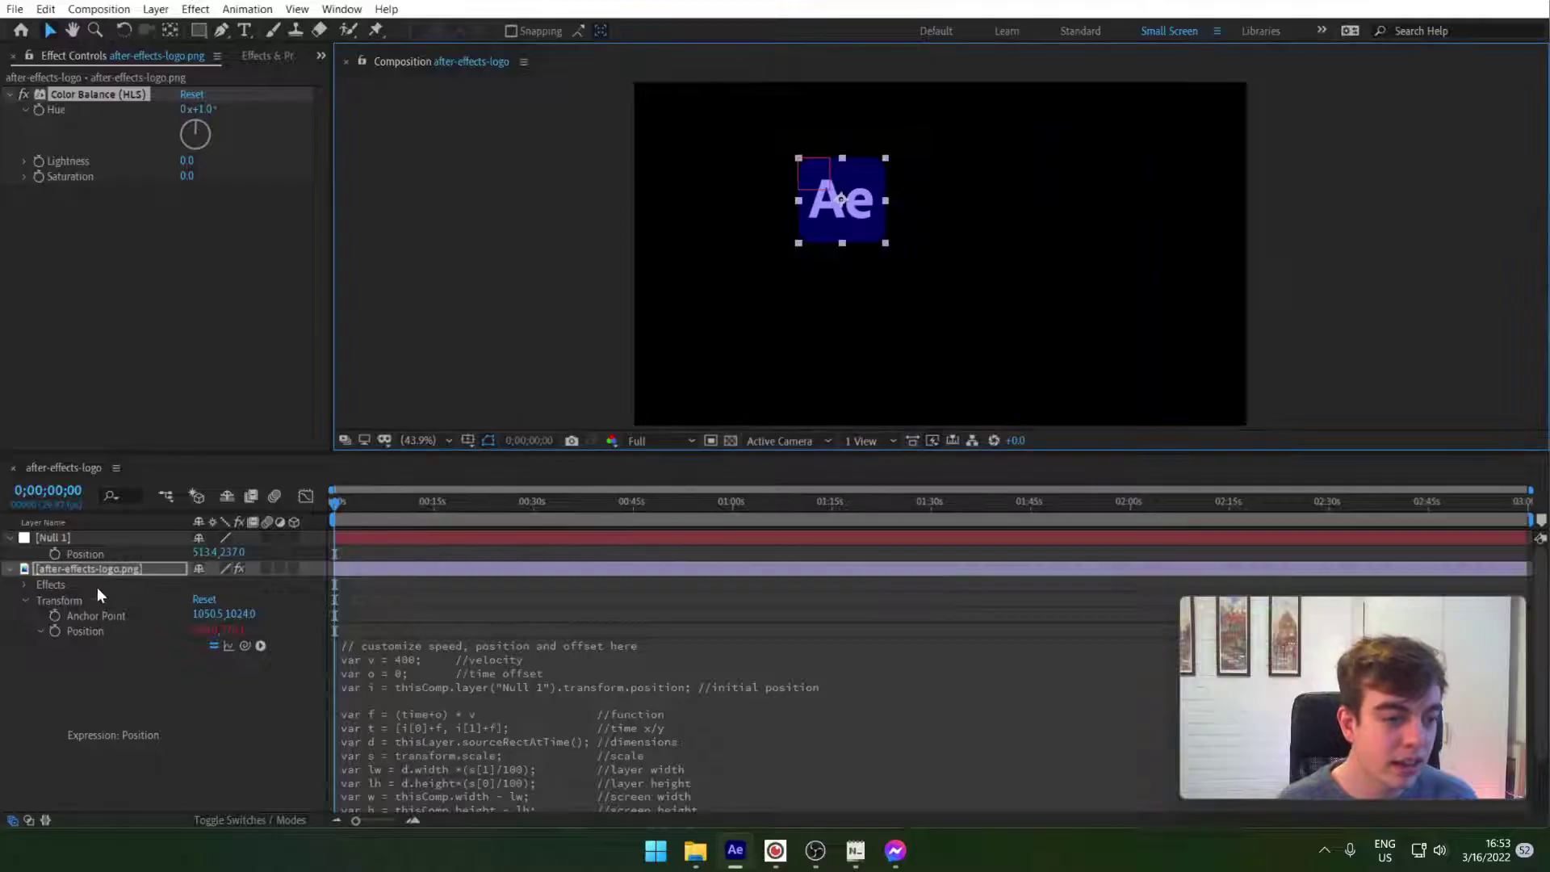
# Reveal the logo's Color Balance (HLS) properties, add an expression to Hue and enlarge its expression field
pyautogui.click(23, 581)
pyautogui.click(38, 598)
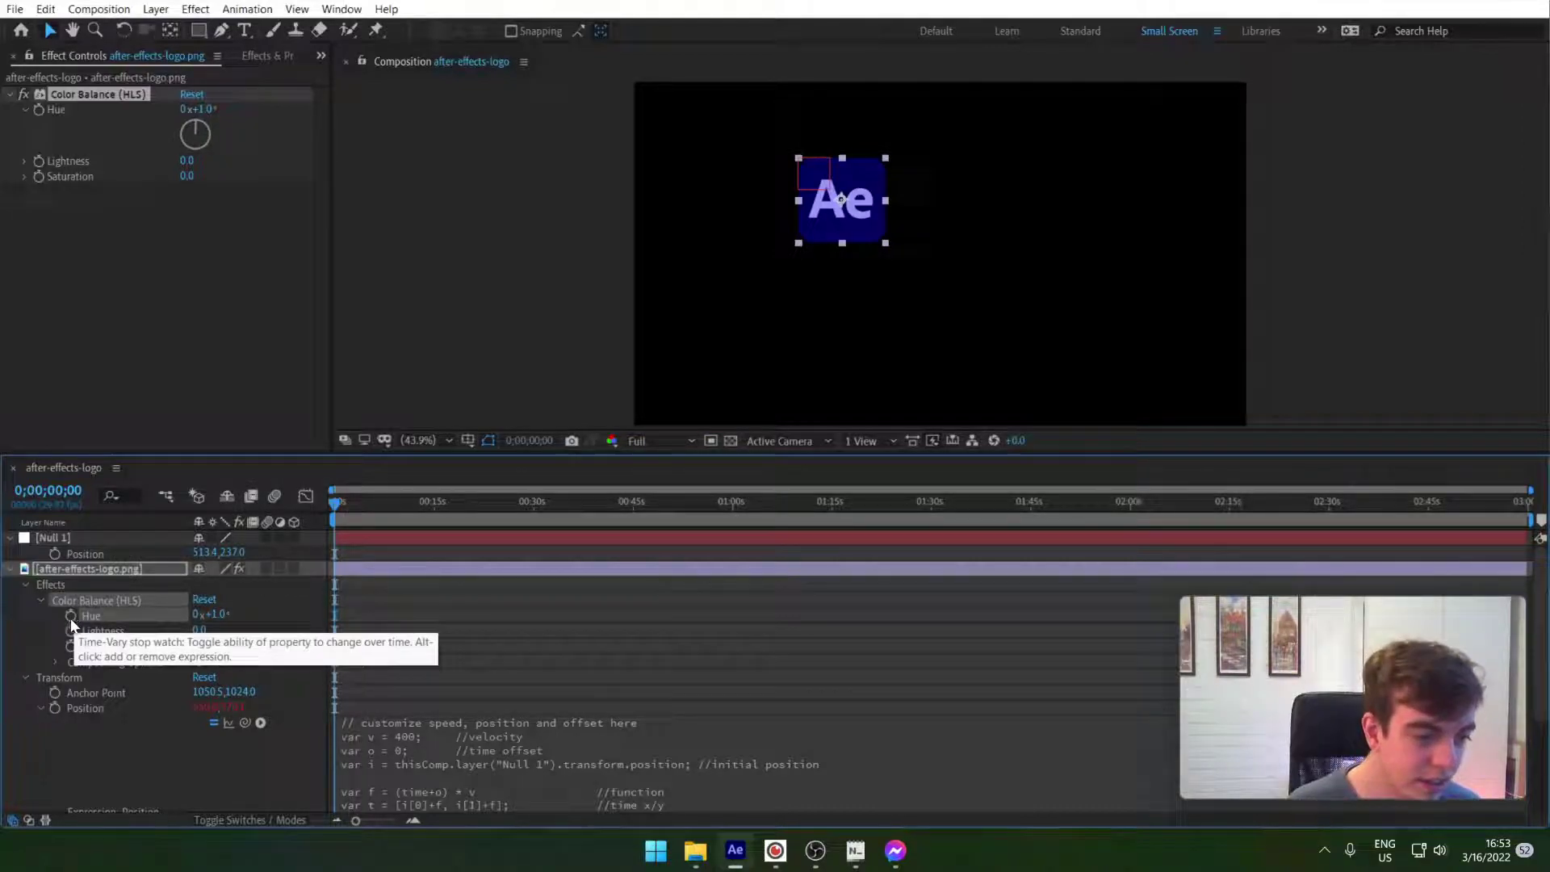
pyautogui.keyDown('alt'); pyautogui.click(71, 619); pyautogui.keyUp('alt')
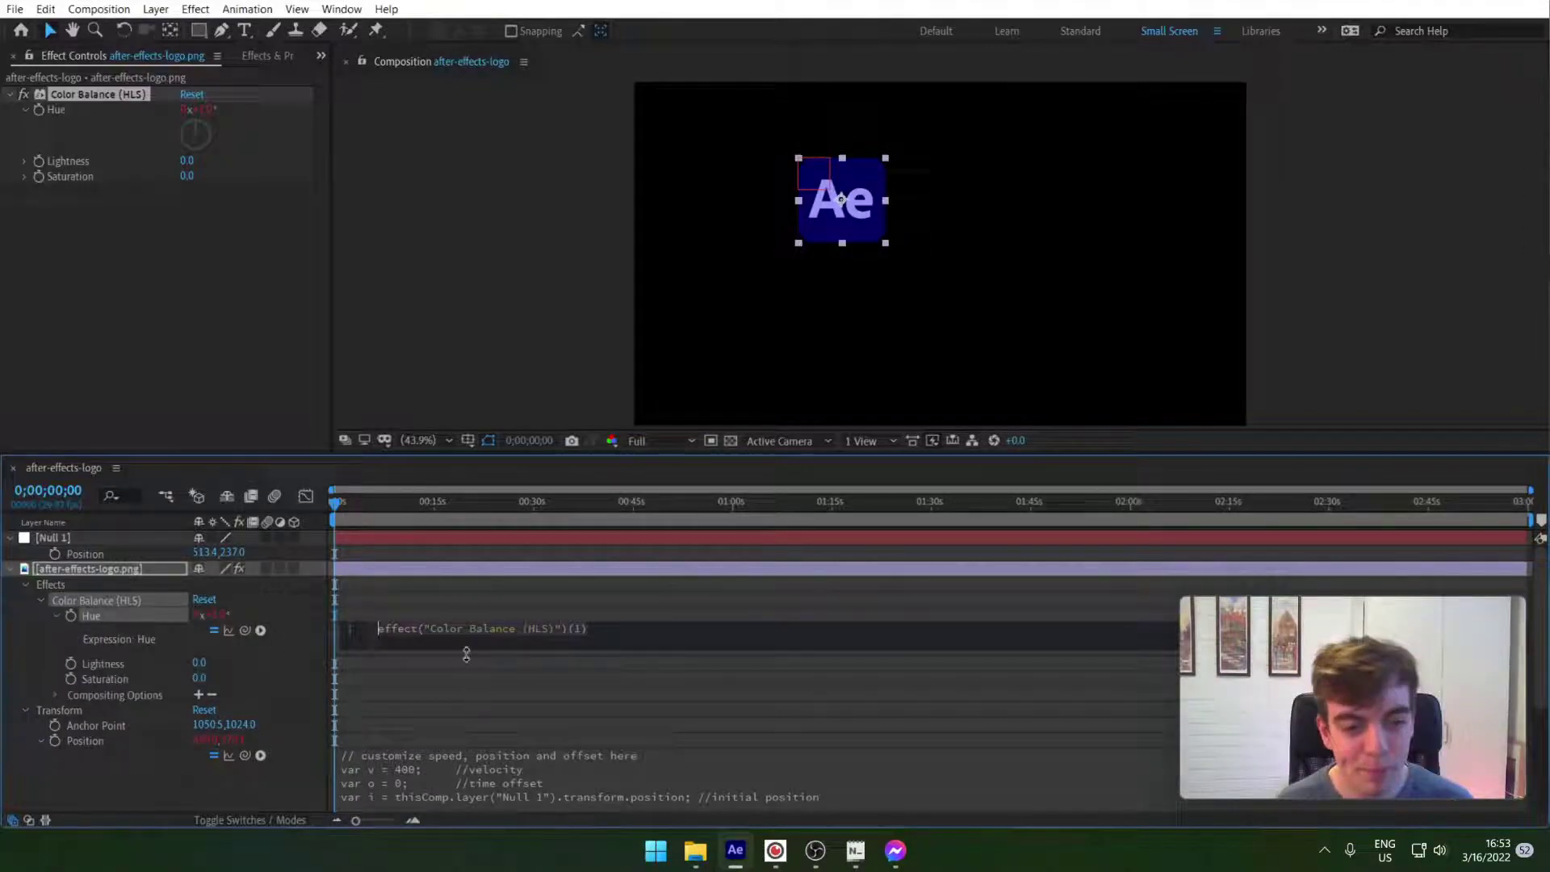
pyautogui.moveTo(466, 654); pyautogui.dragTo(485, 693)
# Copy the logo's Position expression from its first line through the cycle count line defining var c
pyautogui.scroll(-3, 520, 638)
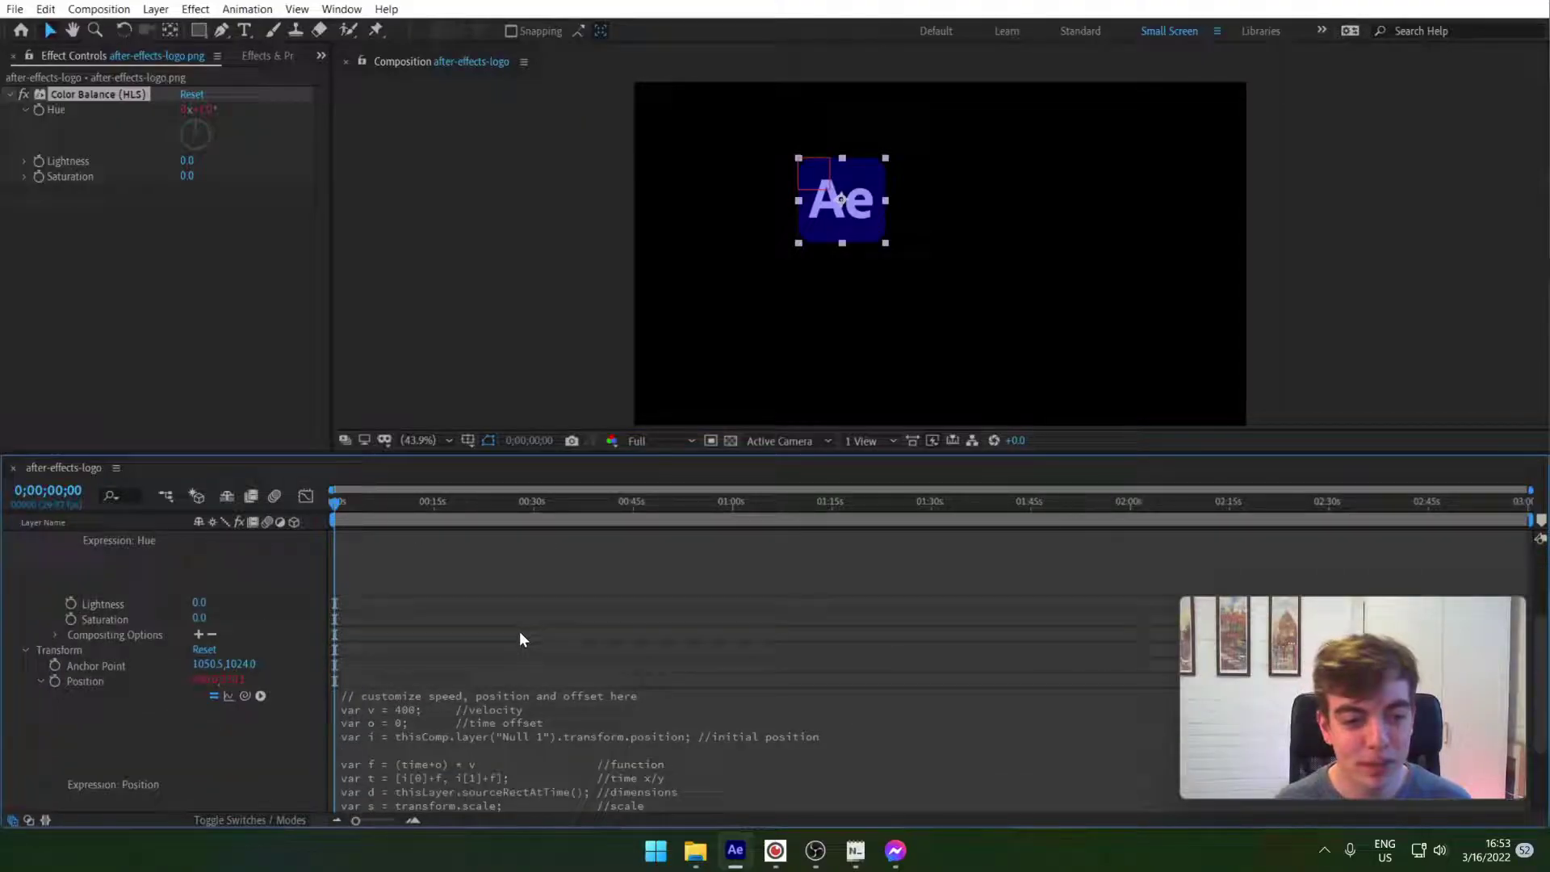
pyautogui.scroll(-3, 520, 632)
pyautogui.click(526, 651)
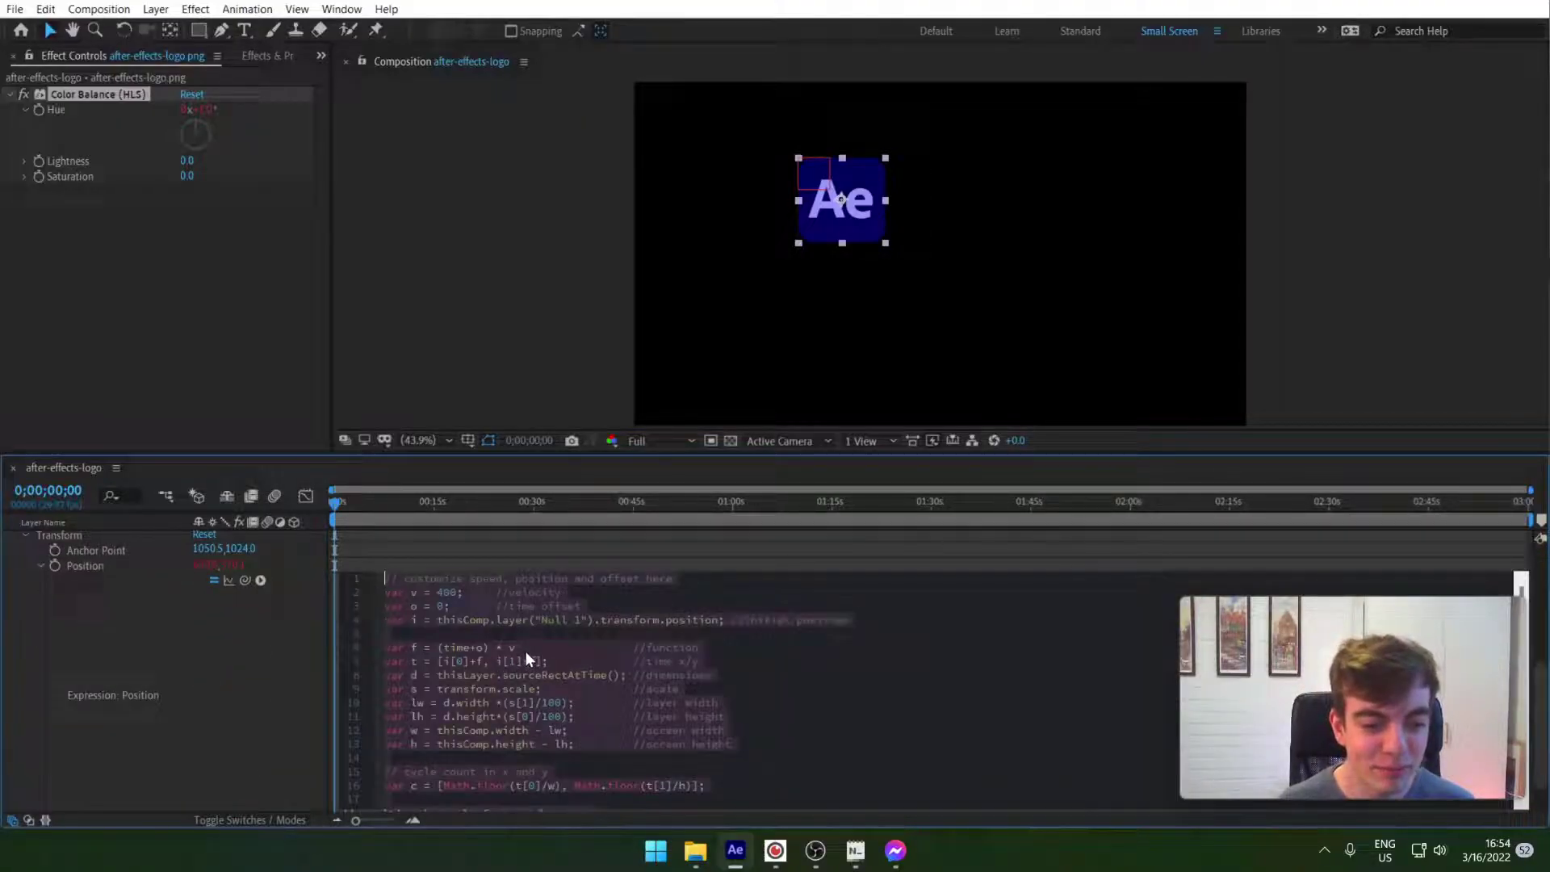
pyautogui.click(525, 651)
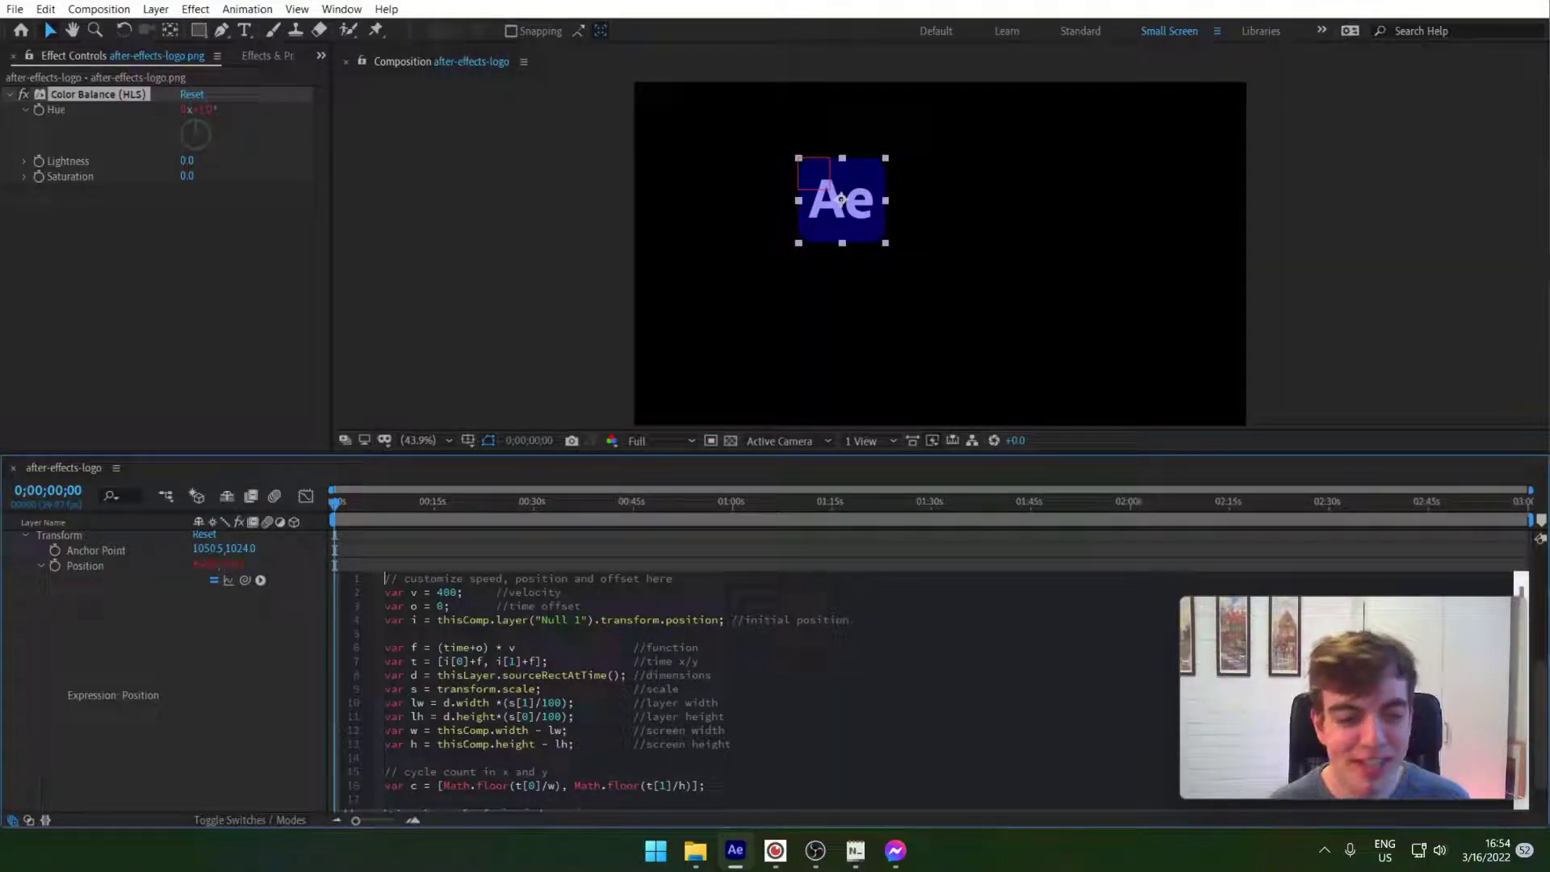
pyautogui.scroll(-2, 613, 686)
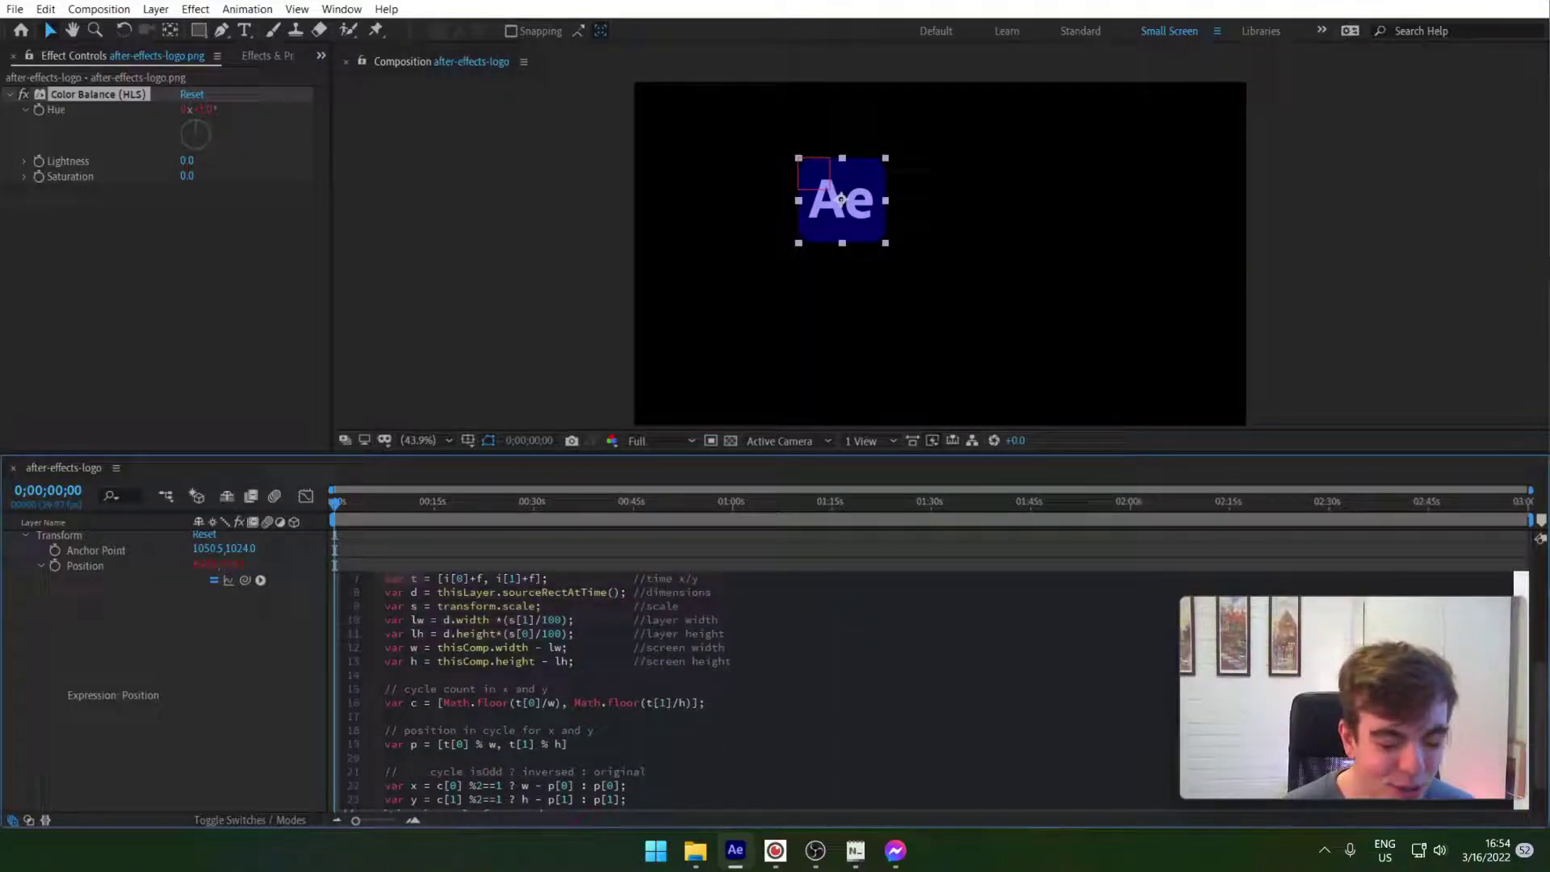
pyautogui.moveTo(386, 578); pyautogui.dragTo(705, 702)
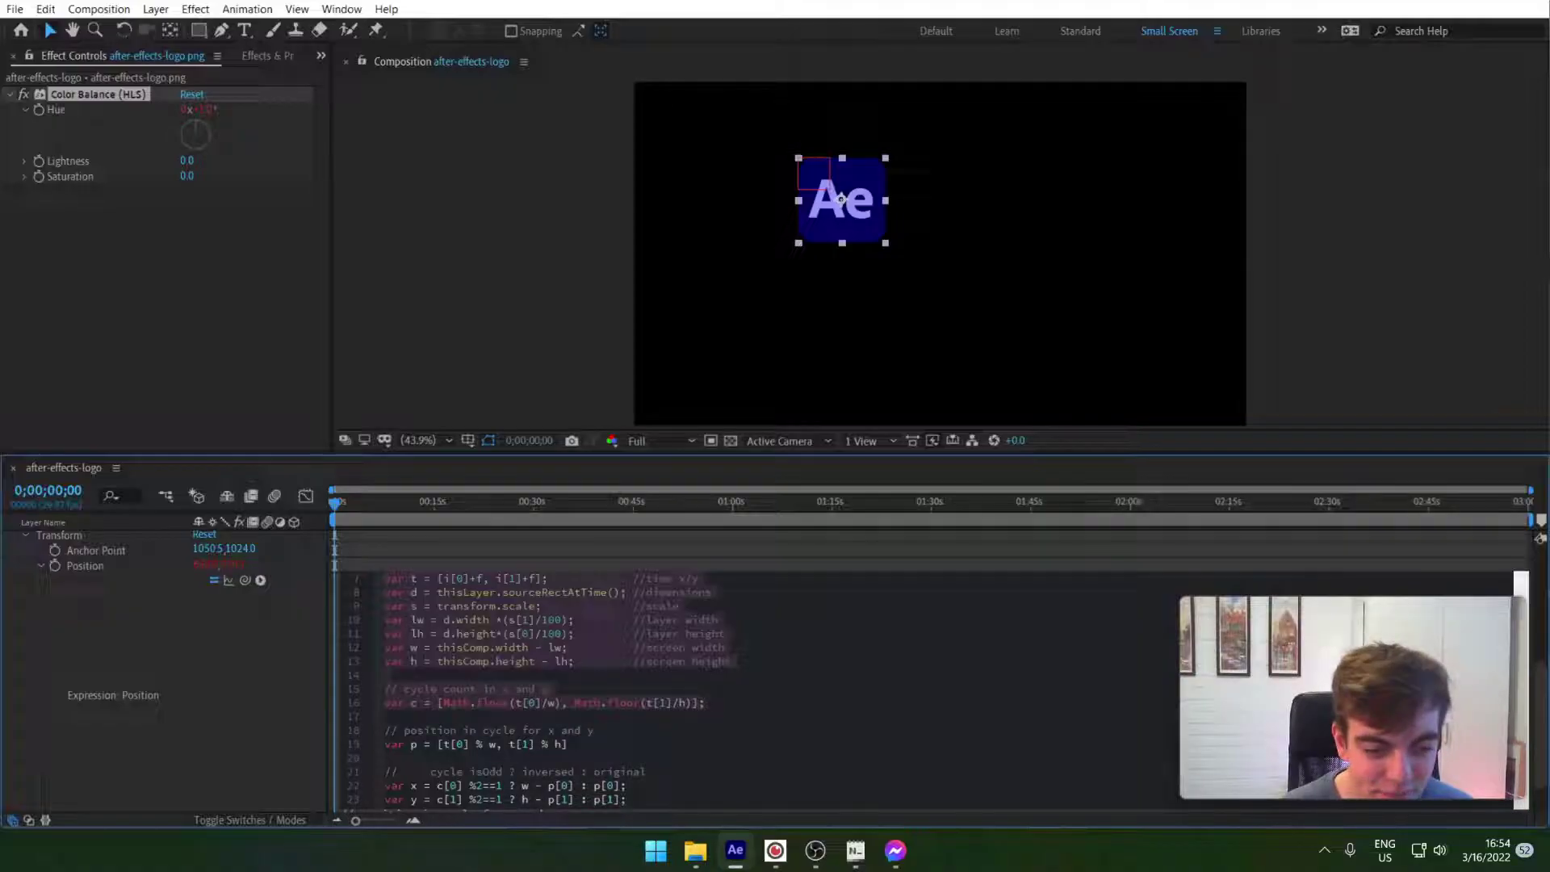
# Replace the default Hue expression with the copied Position code and enlarge the field to show all of it
pyautogui.scroll(5, 425, 559)
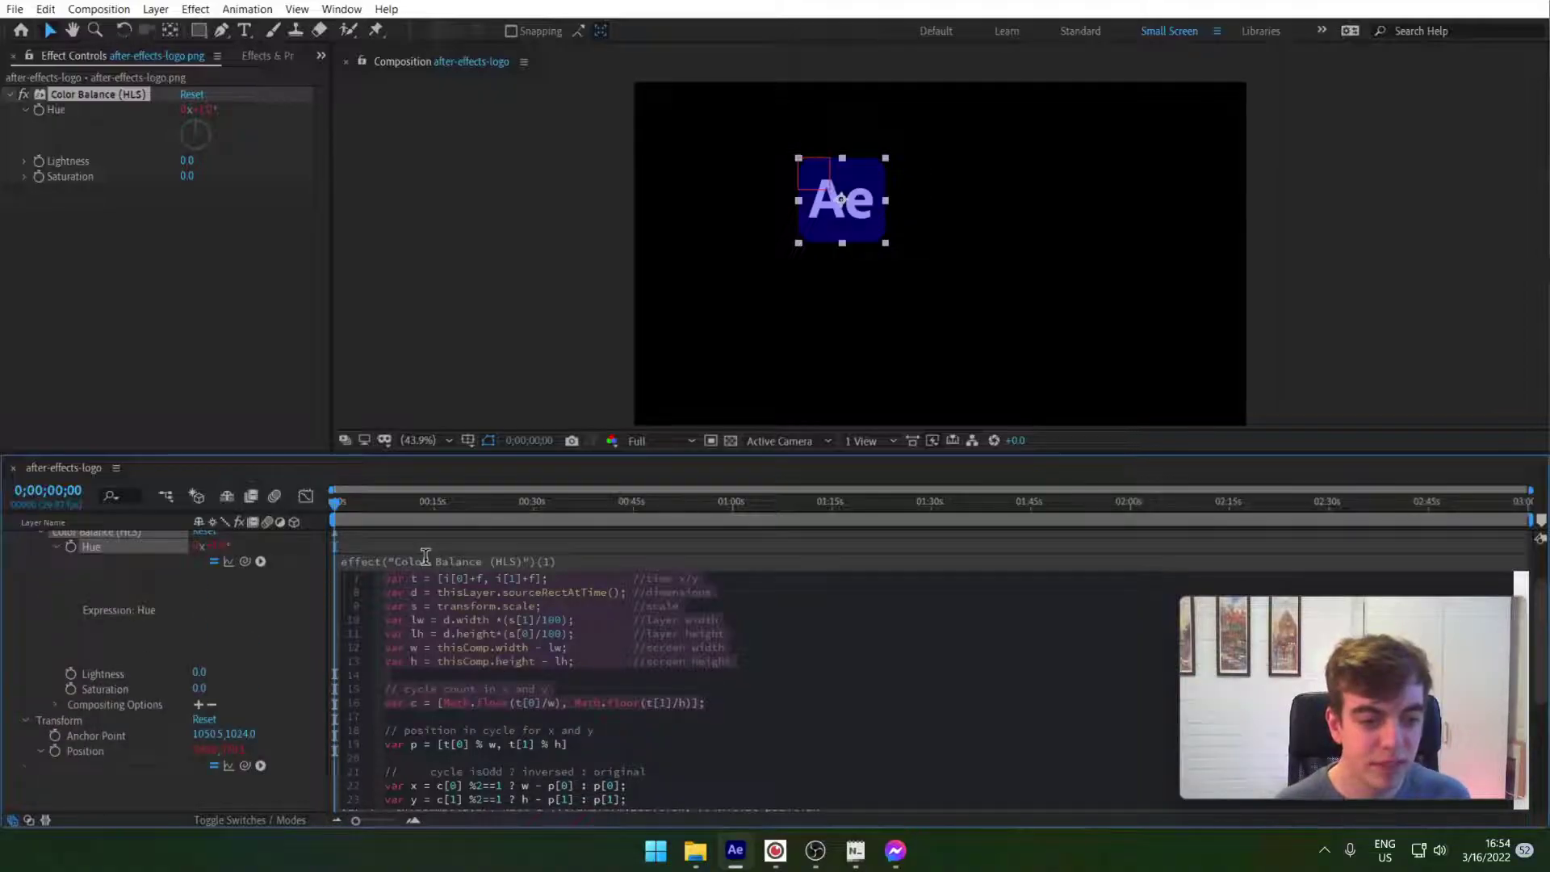
pyautogui.click(235, 642)
pyautogui.click(430, 618)
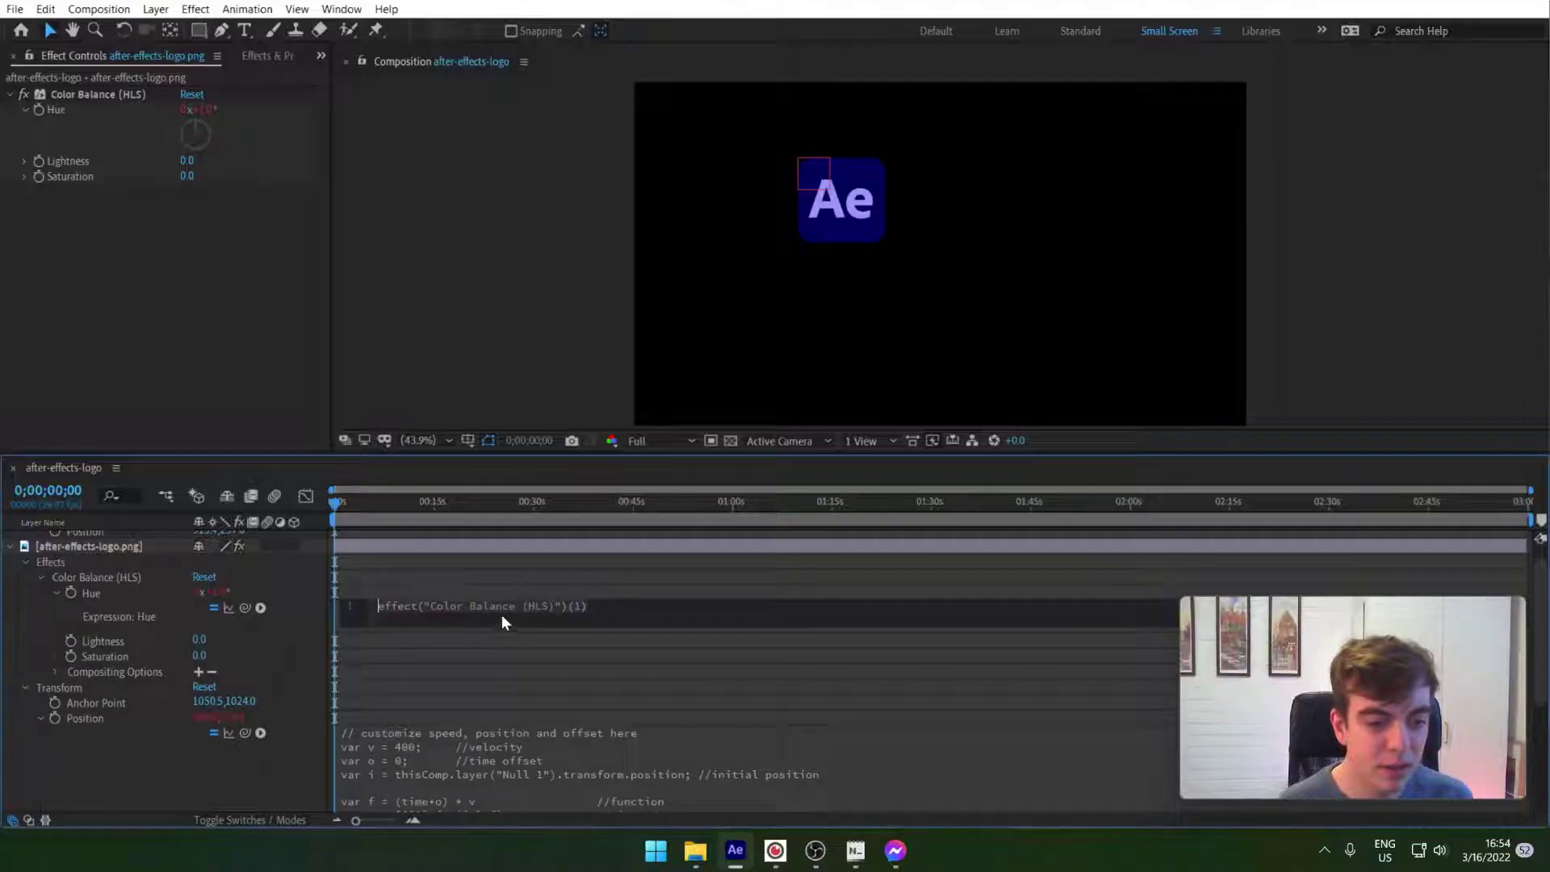
pyautogui.click(629, 621)
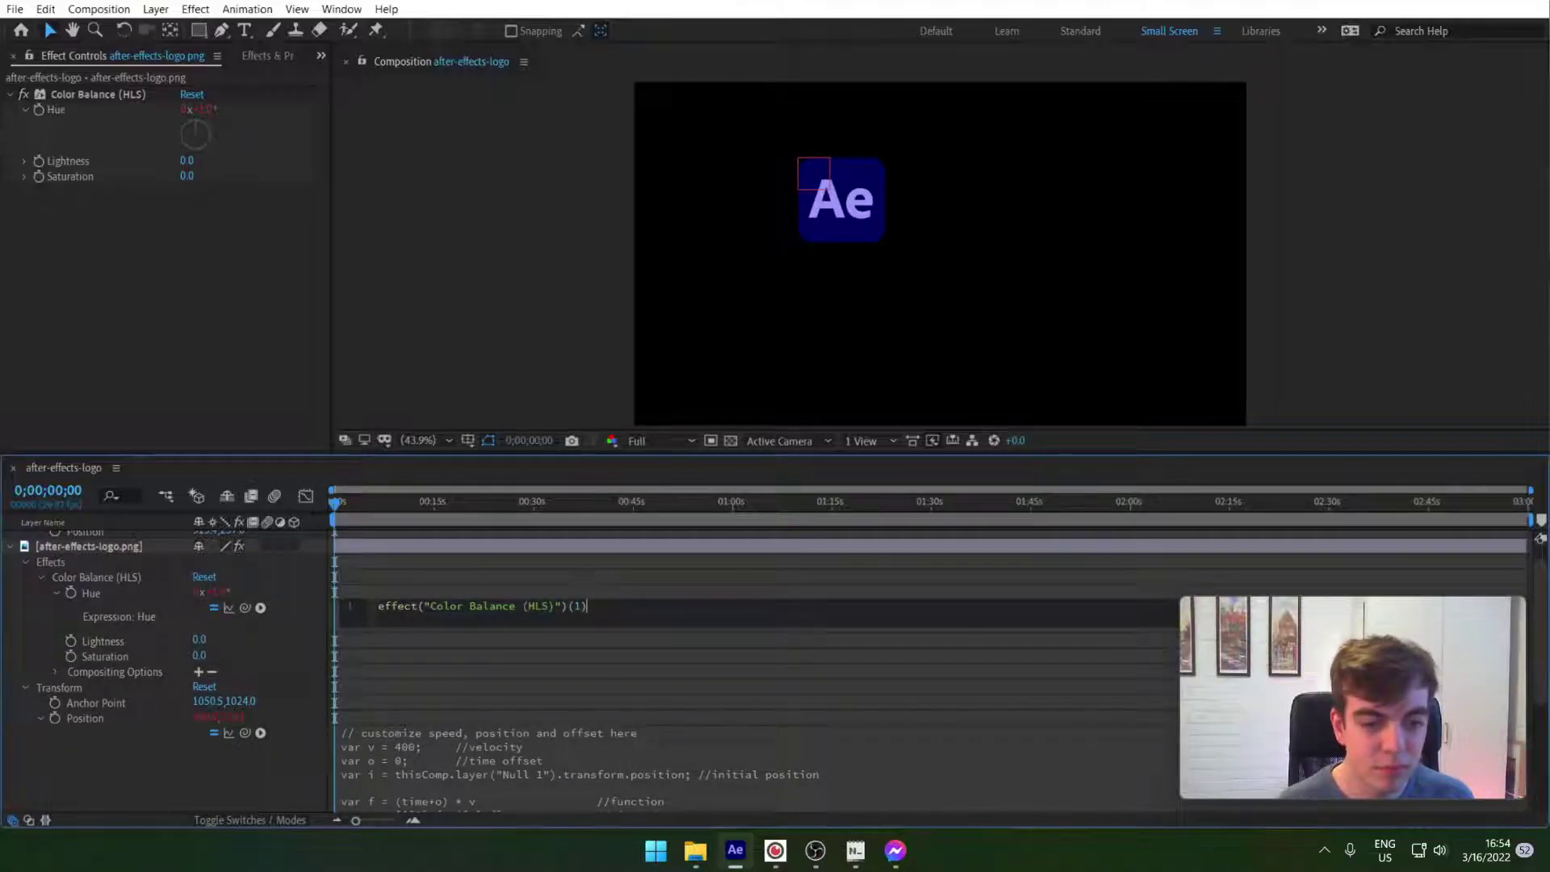
pyautogui.press('Return')
pyautogui.press('Return')
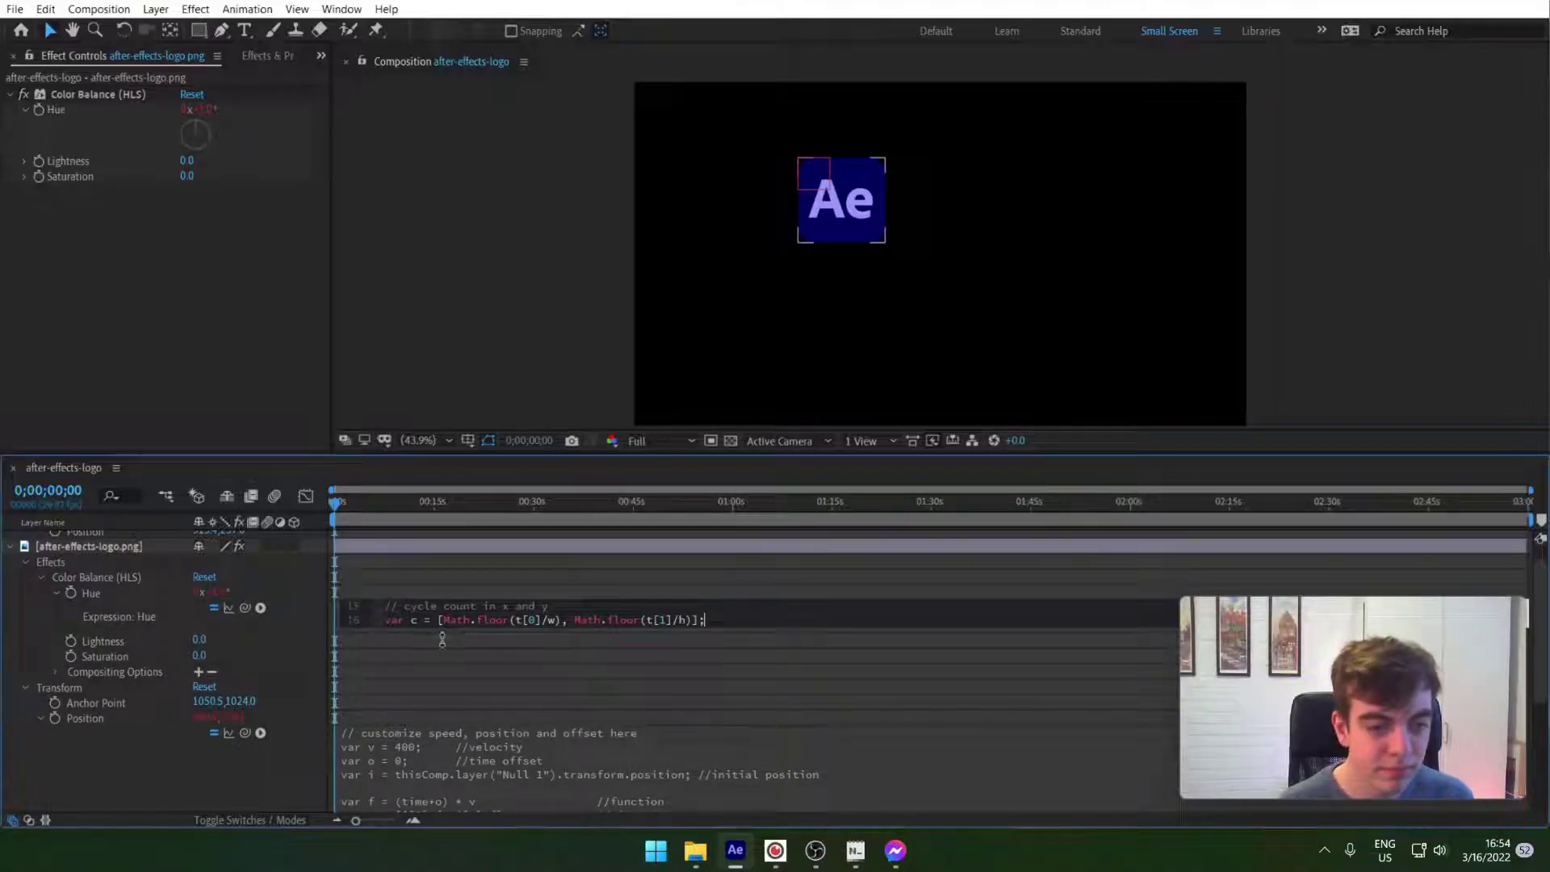
pyautogui.hotkey('ctrl', 'v')
pyautogui.click(385, 661)
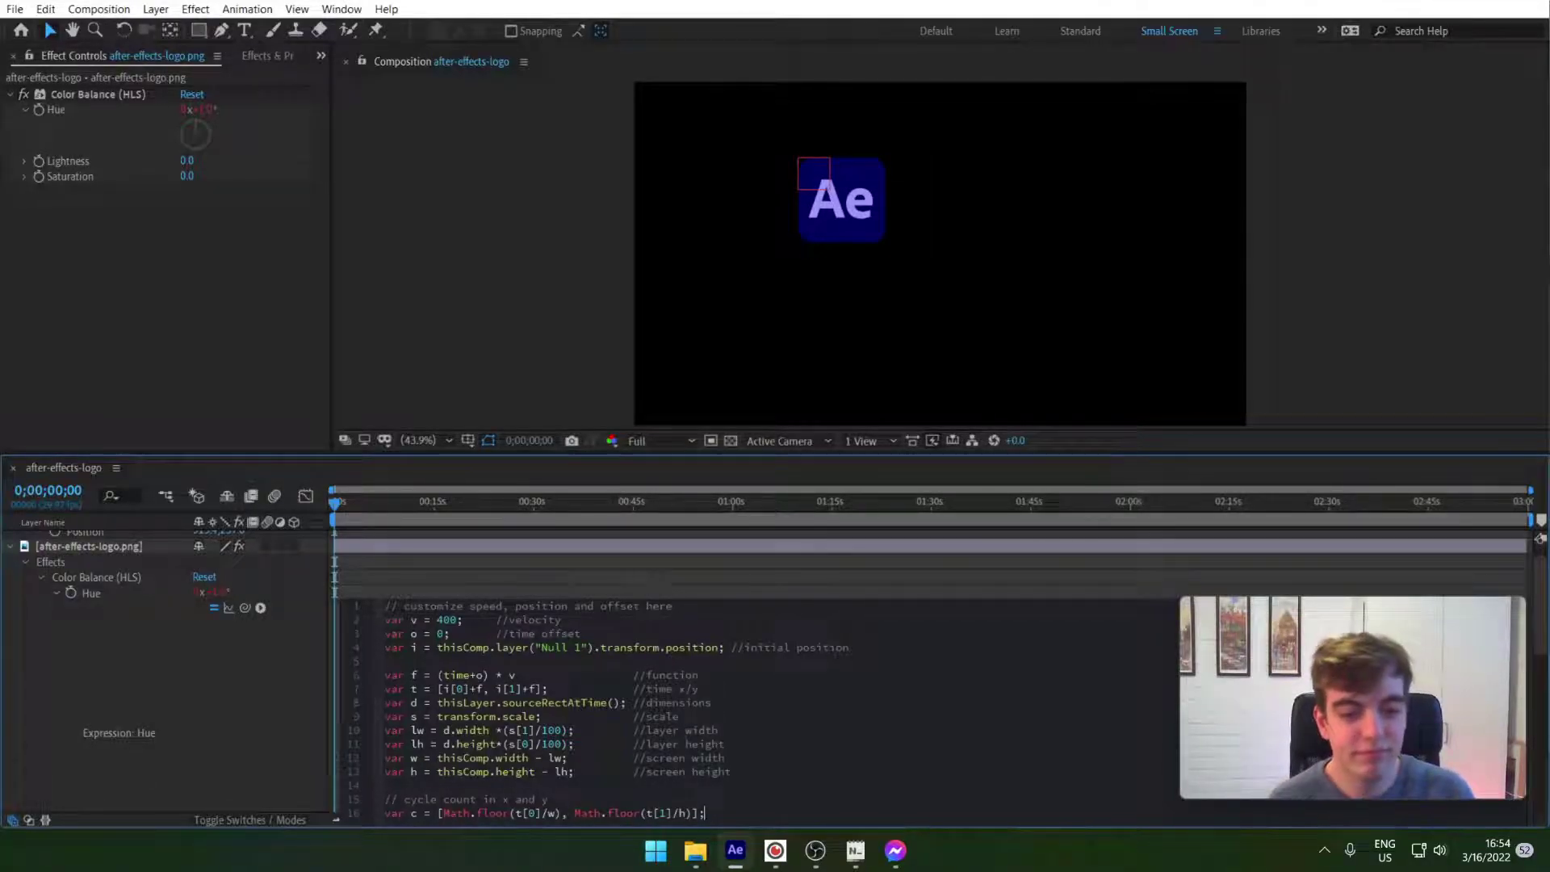
# Add the line var bounces = c[0] + c[1] below the cycle count in the Hue expression
pyautogui.press('Return')
pyautogui.press('Return')
pyautogui.press('Return')
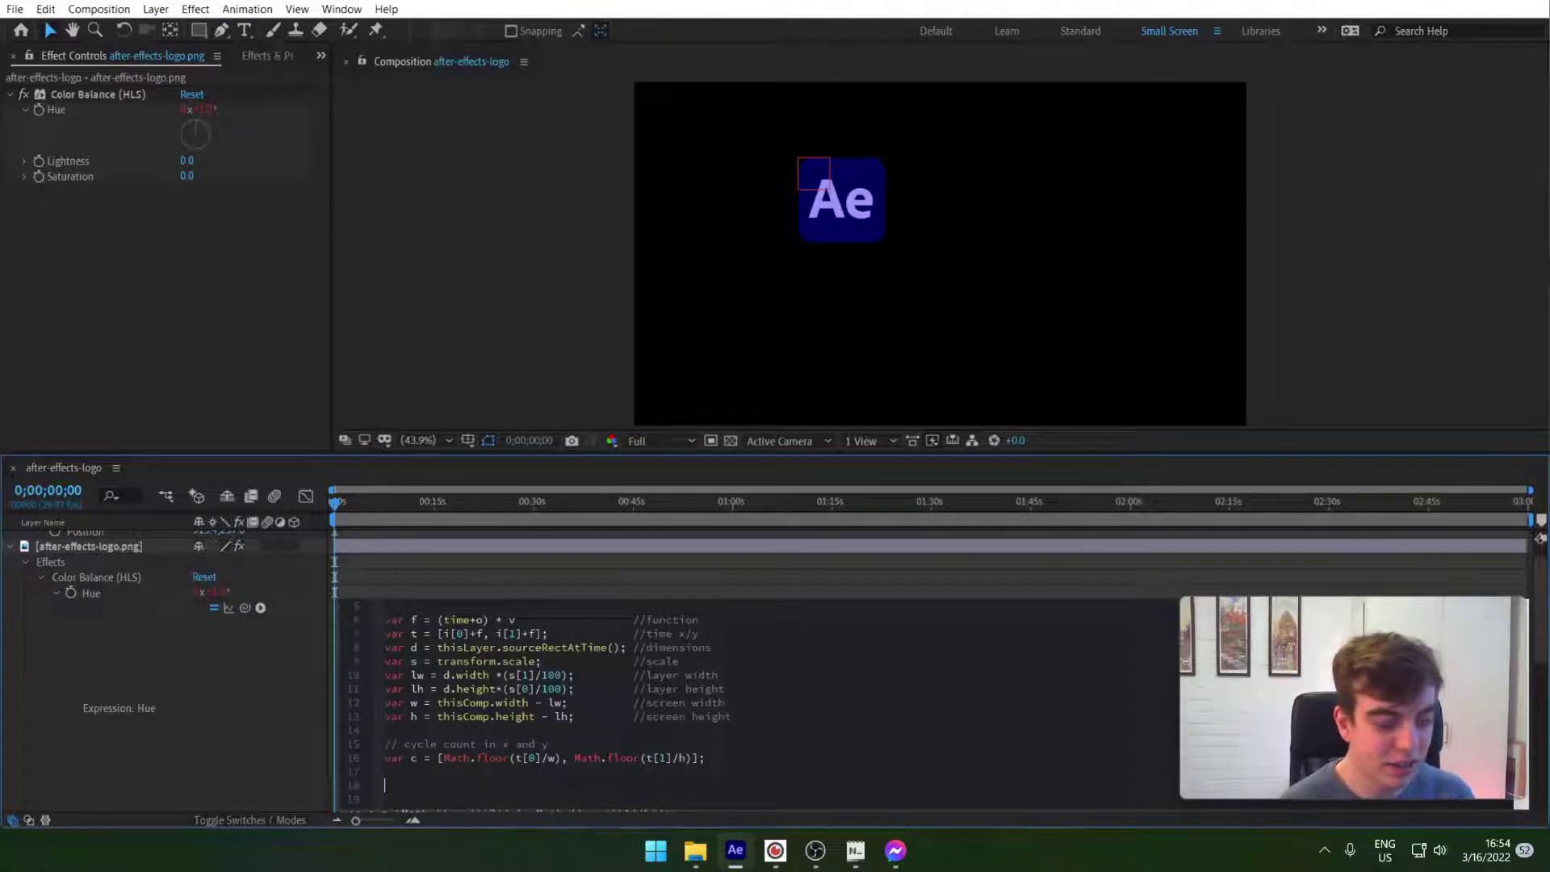
pyautogui.write('var bounces = c[0] + c[1')
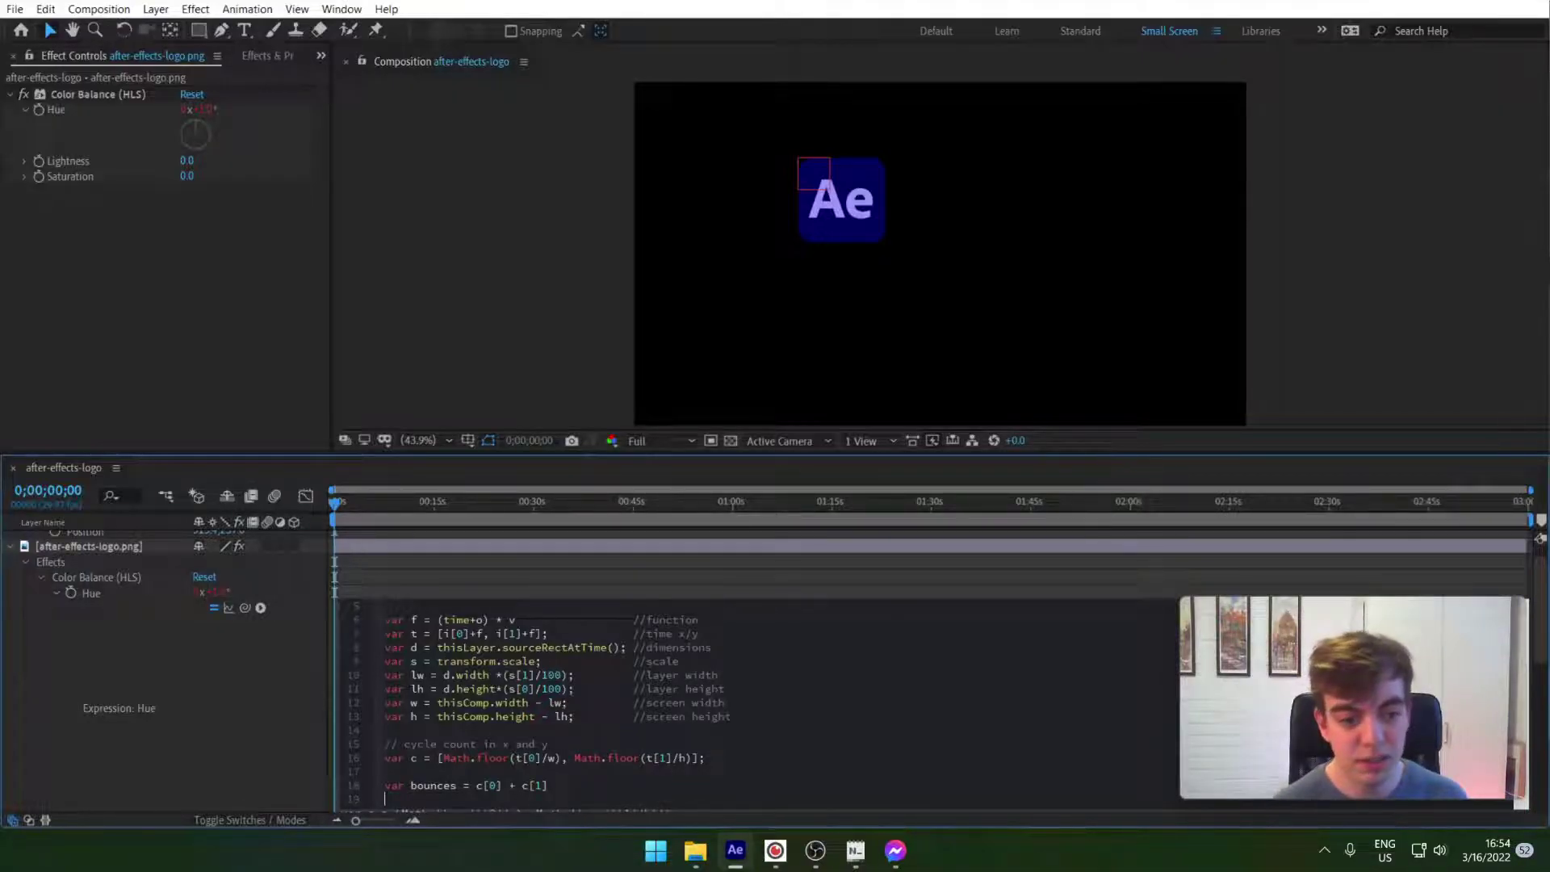
# Add the line var hueShift = 50 below the bounces variable in the Hue expression
pyautogui.write('var hueShift =')
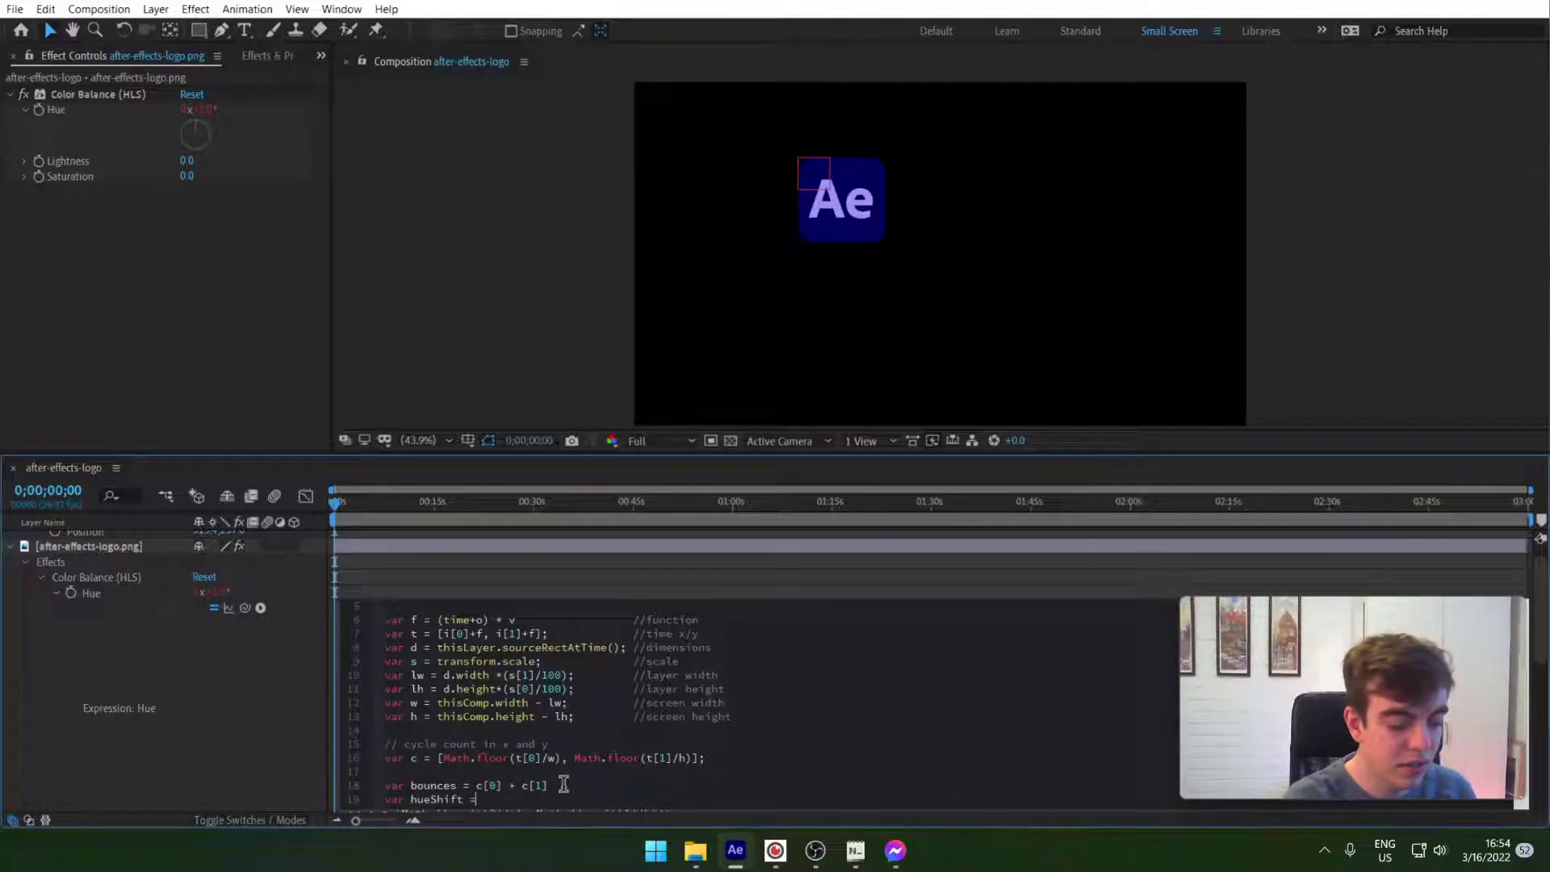
pyautogui.write('50')
pyautogui.press('Return')
pyautogui.press('Return')
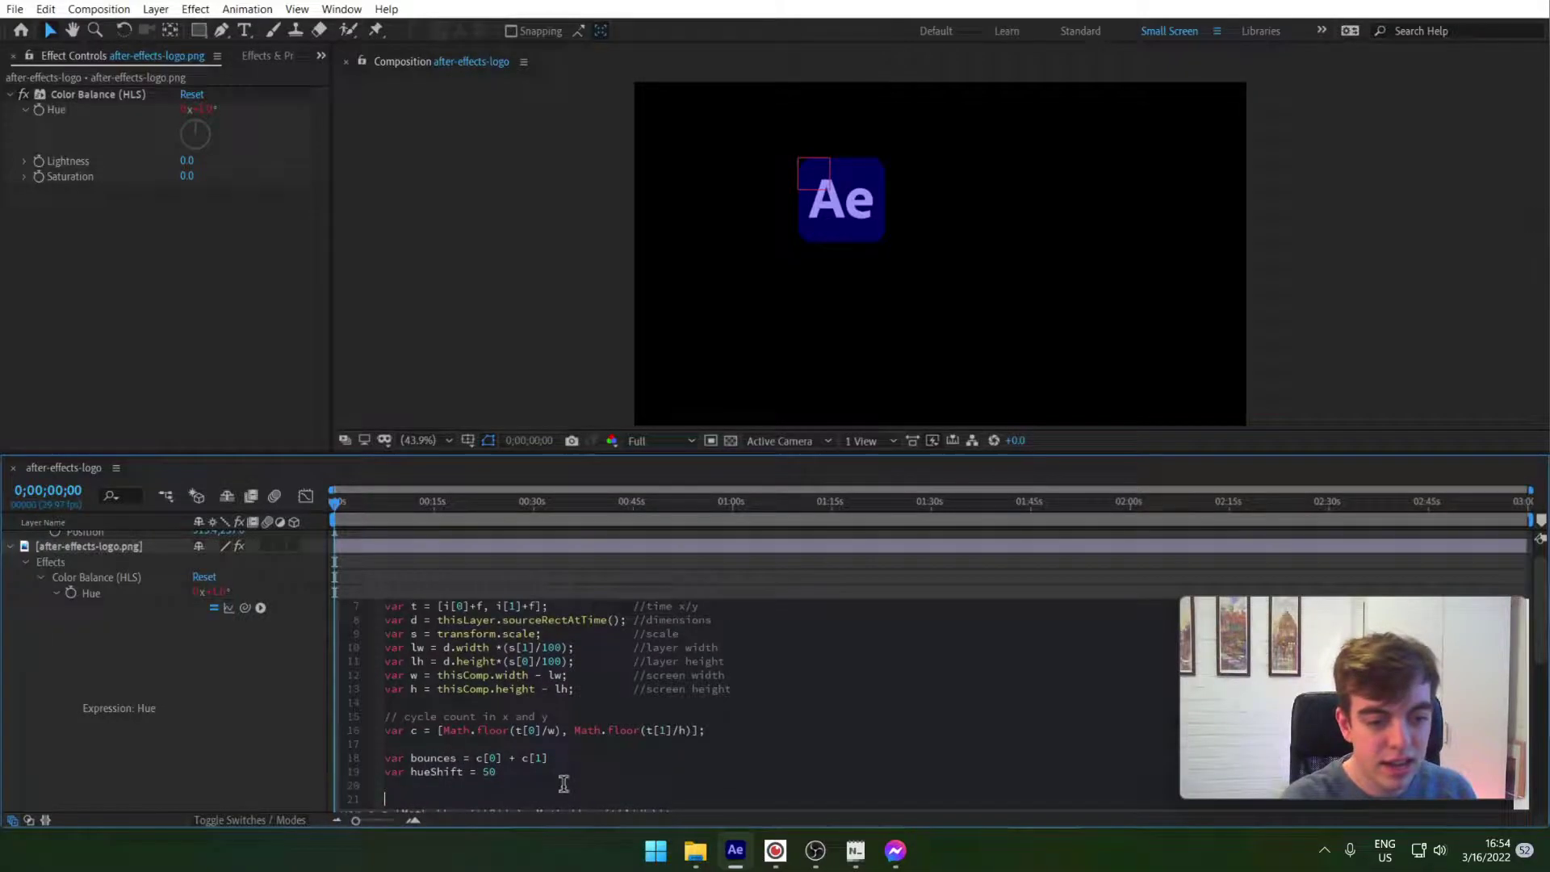
pyautogui.press('Up')
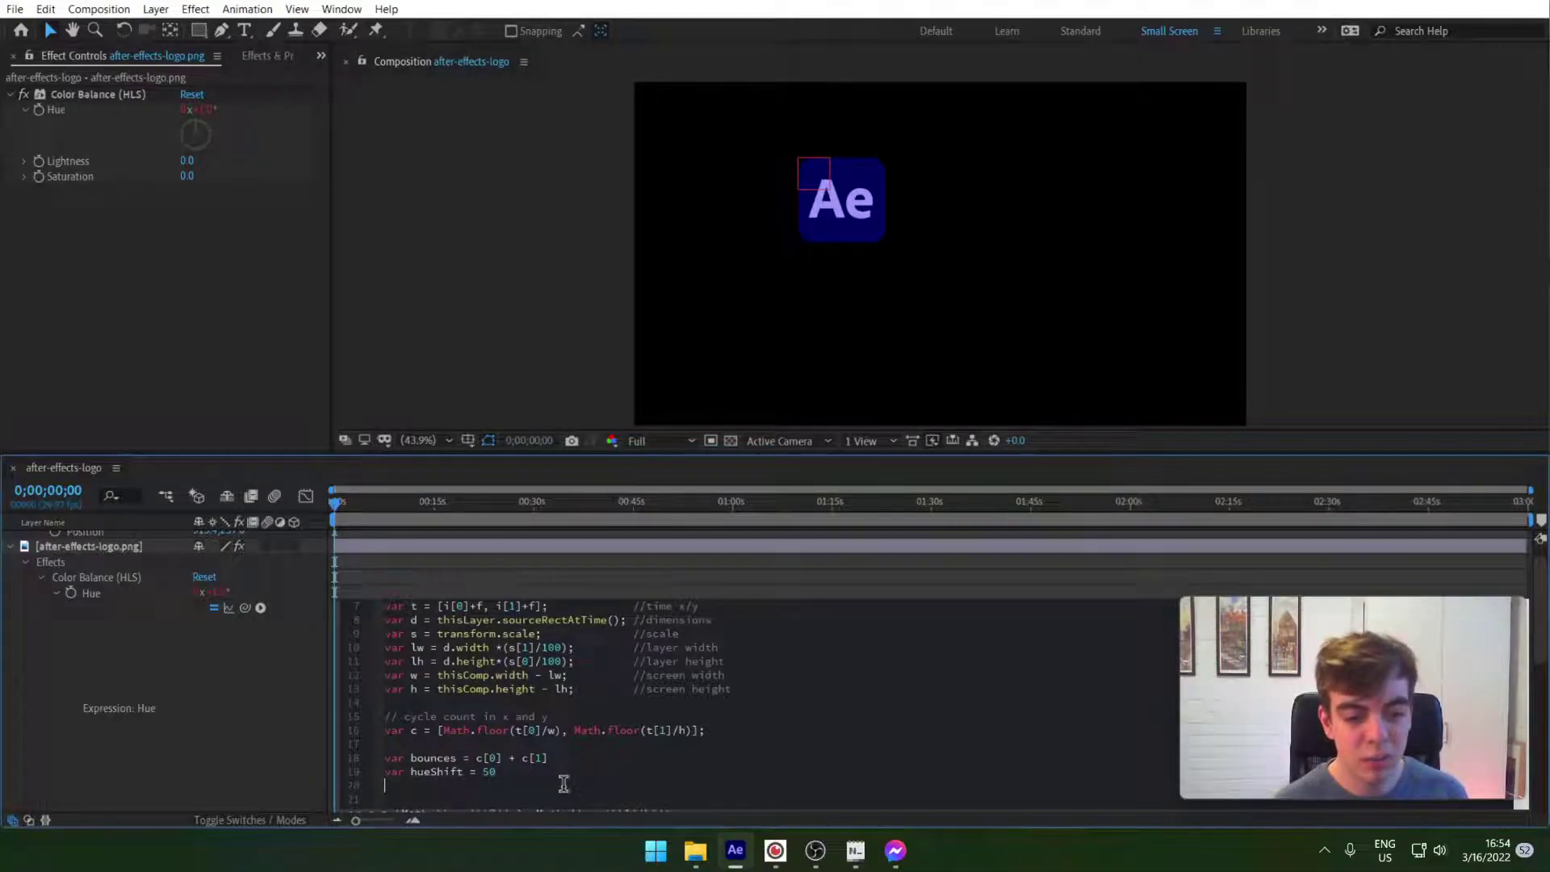
# Finish the Hue expression with bounces * hueShift and preview the animation from the first frame
pyautogui.write('bounc')
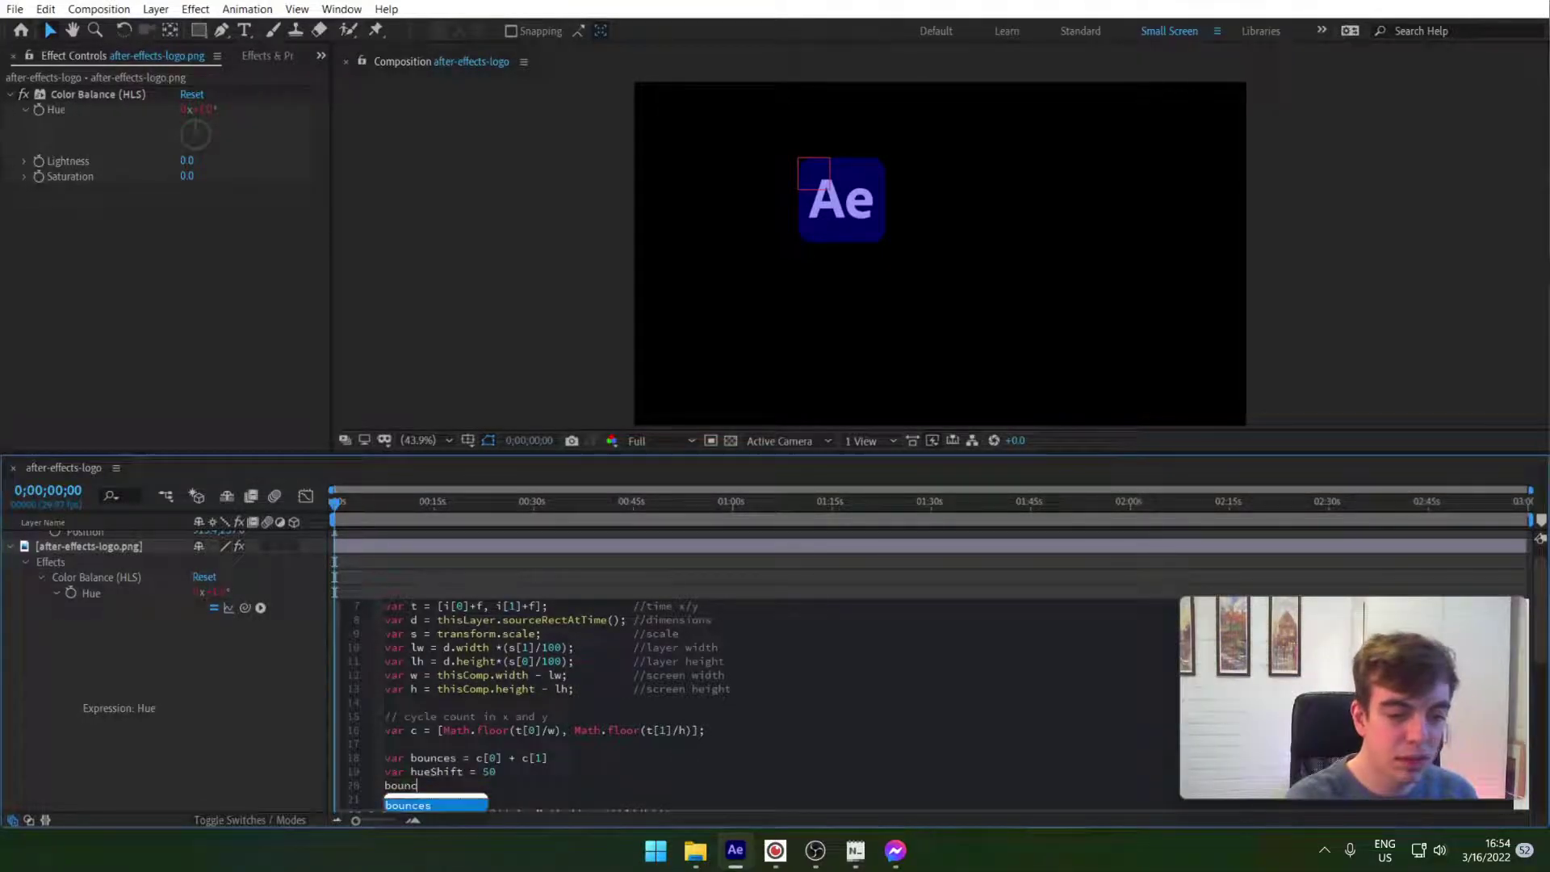
pyautogui.write('es * hueShift')
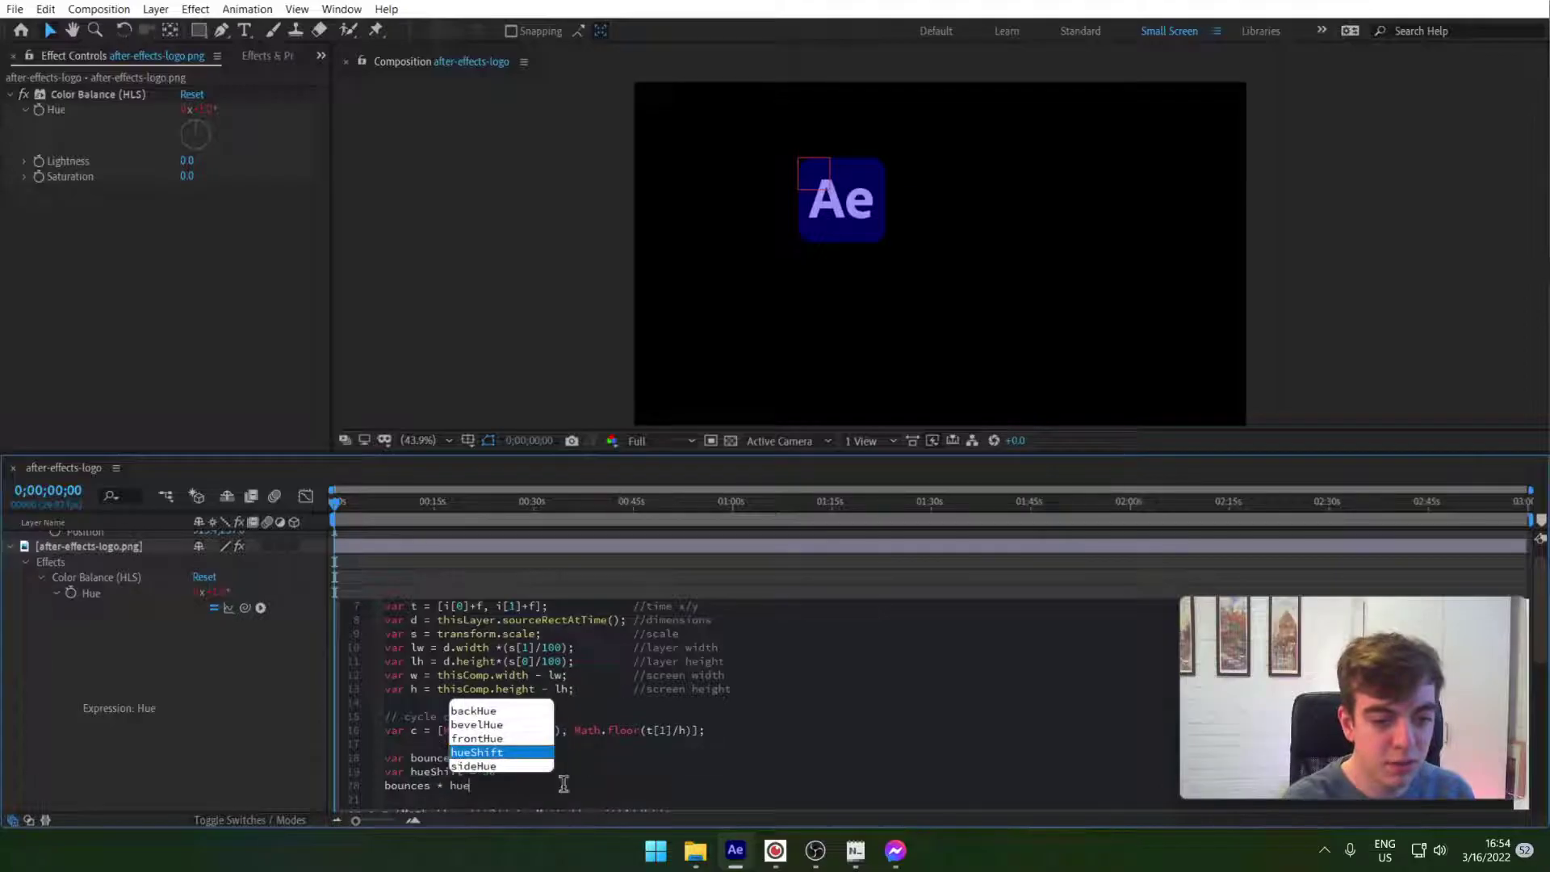
pyautogui.click(458, 172)
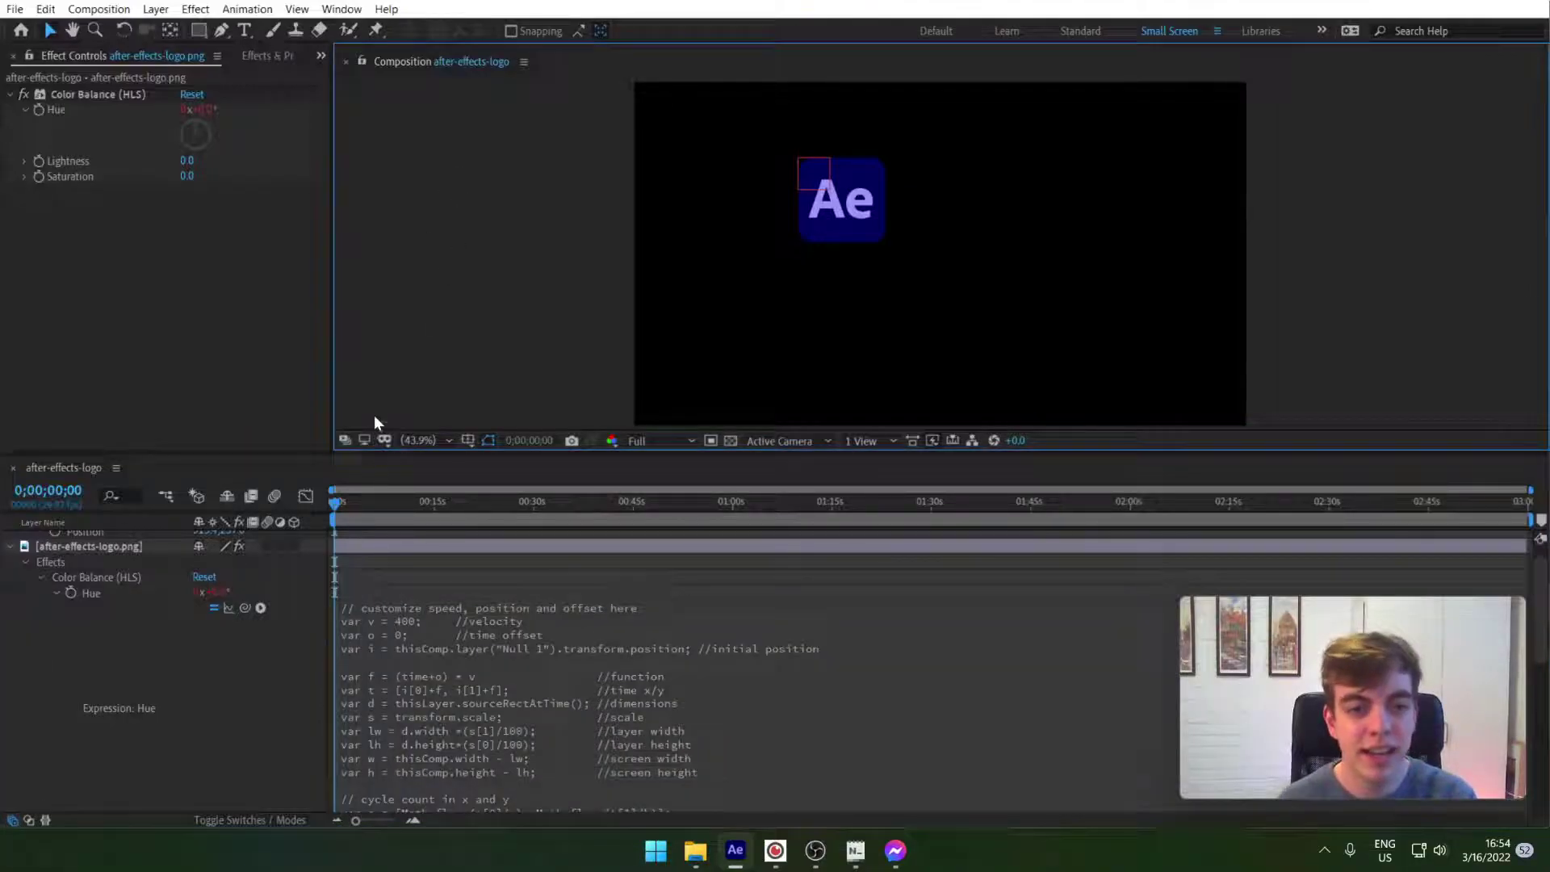
pyautogui.moveTo(349, 507); pyautogui.dragTo(275, 428)
pyautogui.press('space')
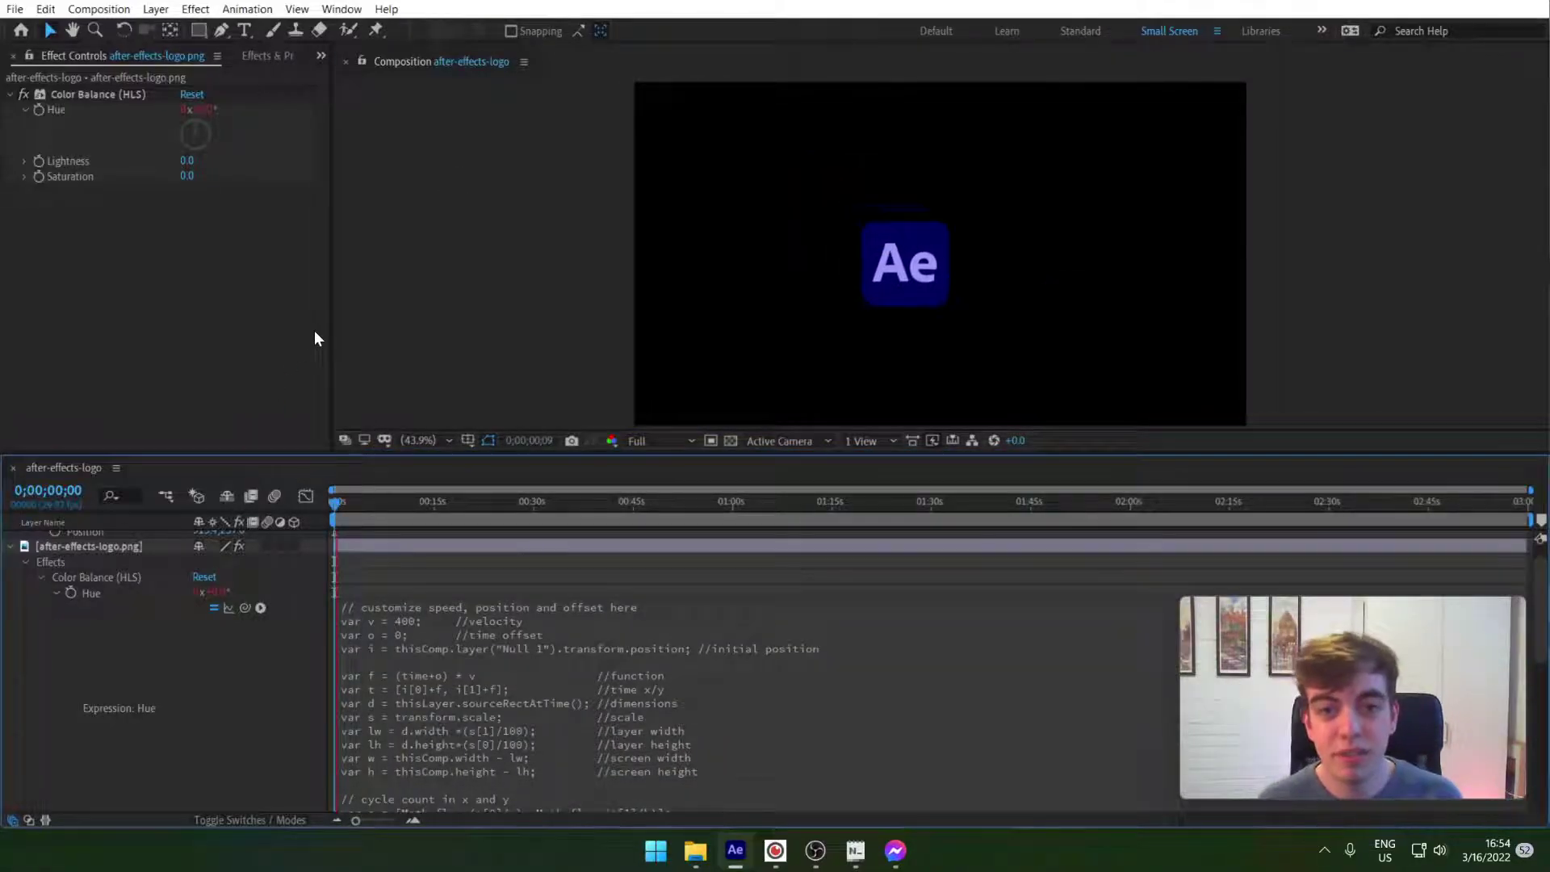
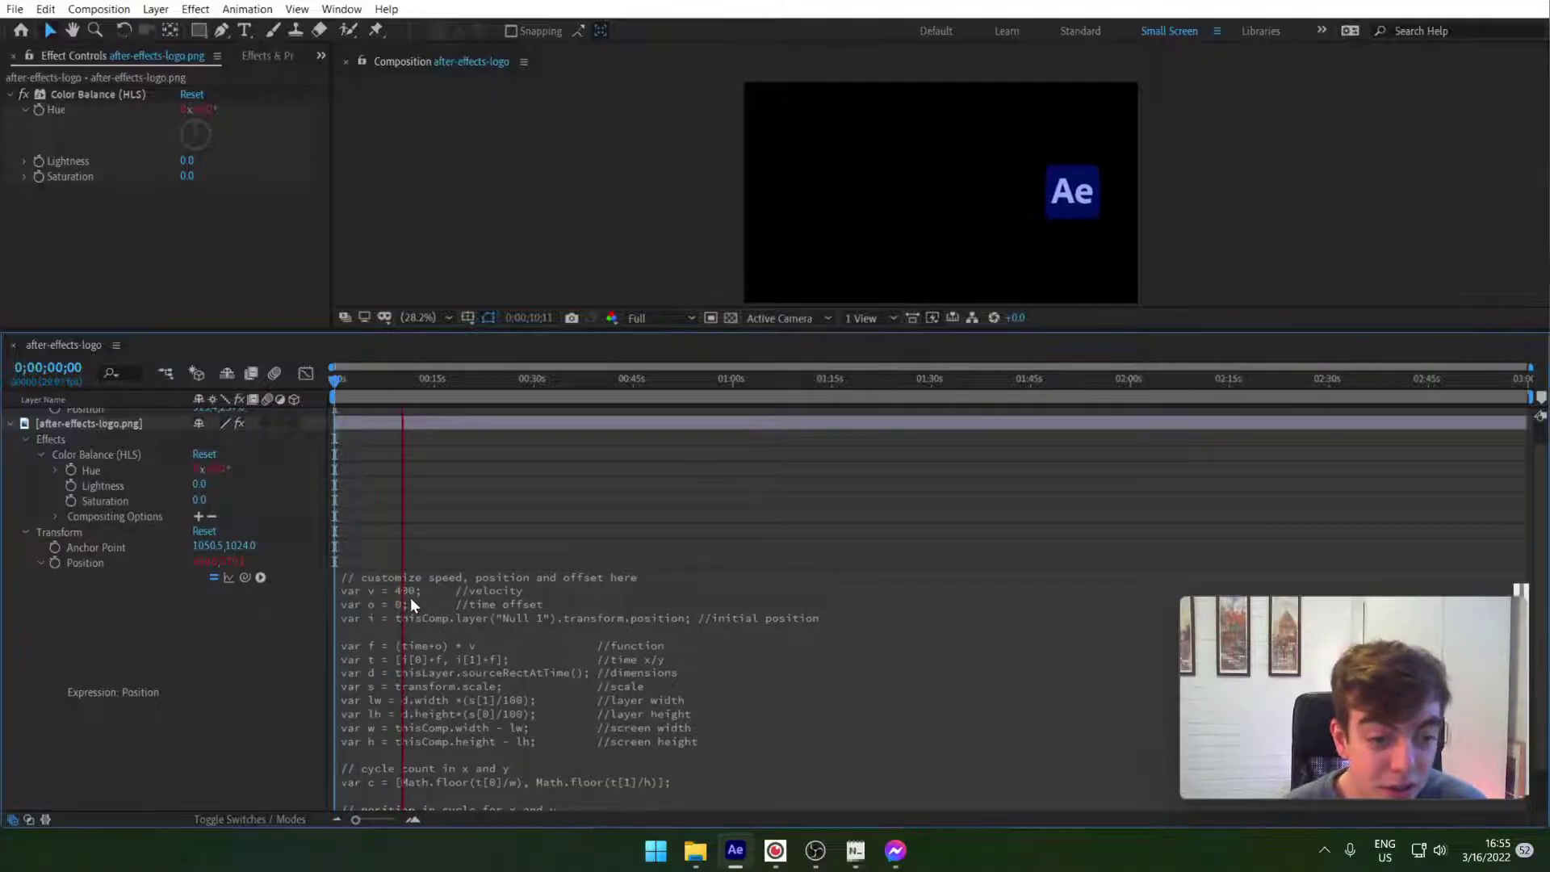
# Set the velocity variable v to 1000 in the logo's Position expression
pyautogui.click(443, 589)
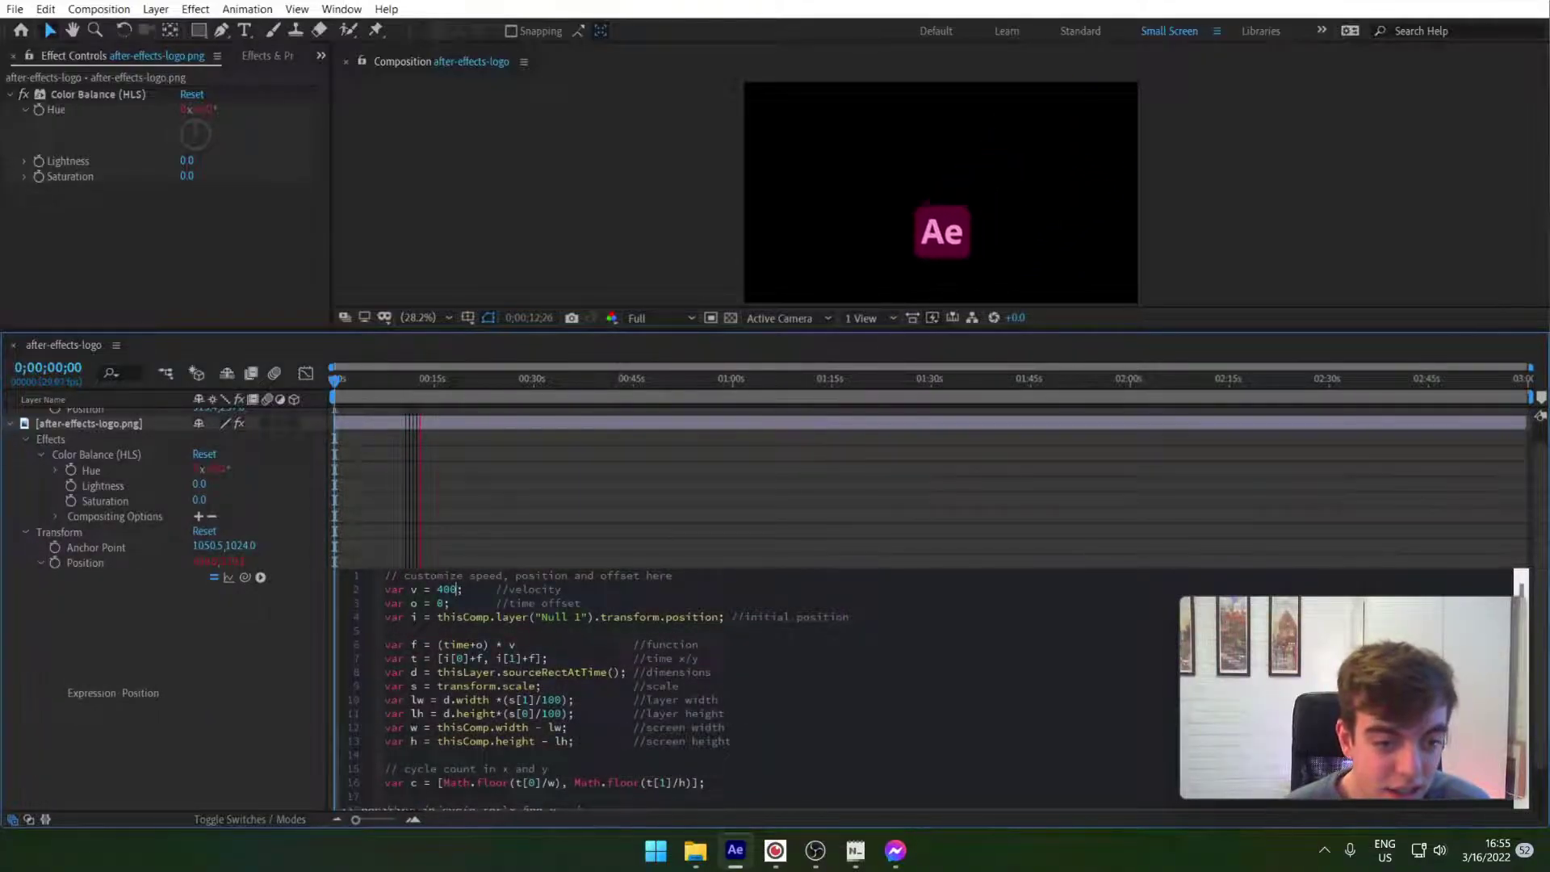
pyautogui.click(443, 603)
pyautogui.moveTo(442, 603); pyautogui.dragTo(452, 708)
pyautogui.click(386, 672)
pyautogui.scroll(3, 503, 590)
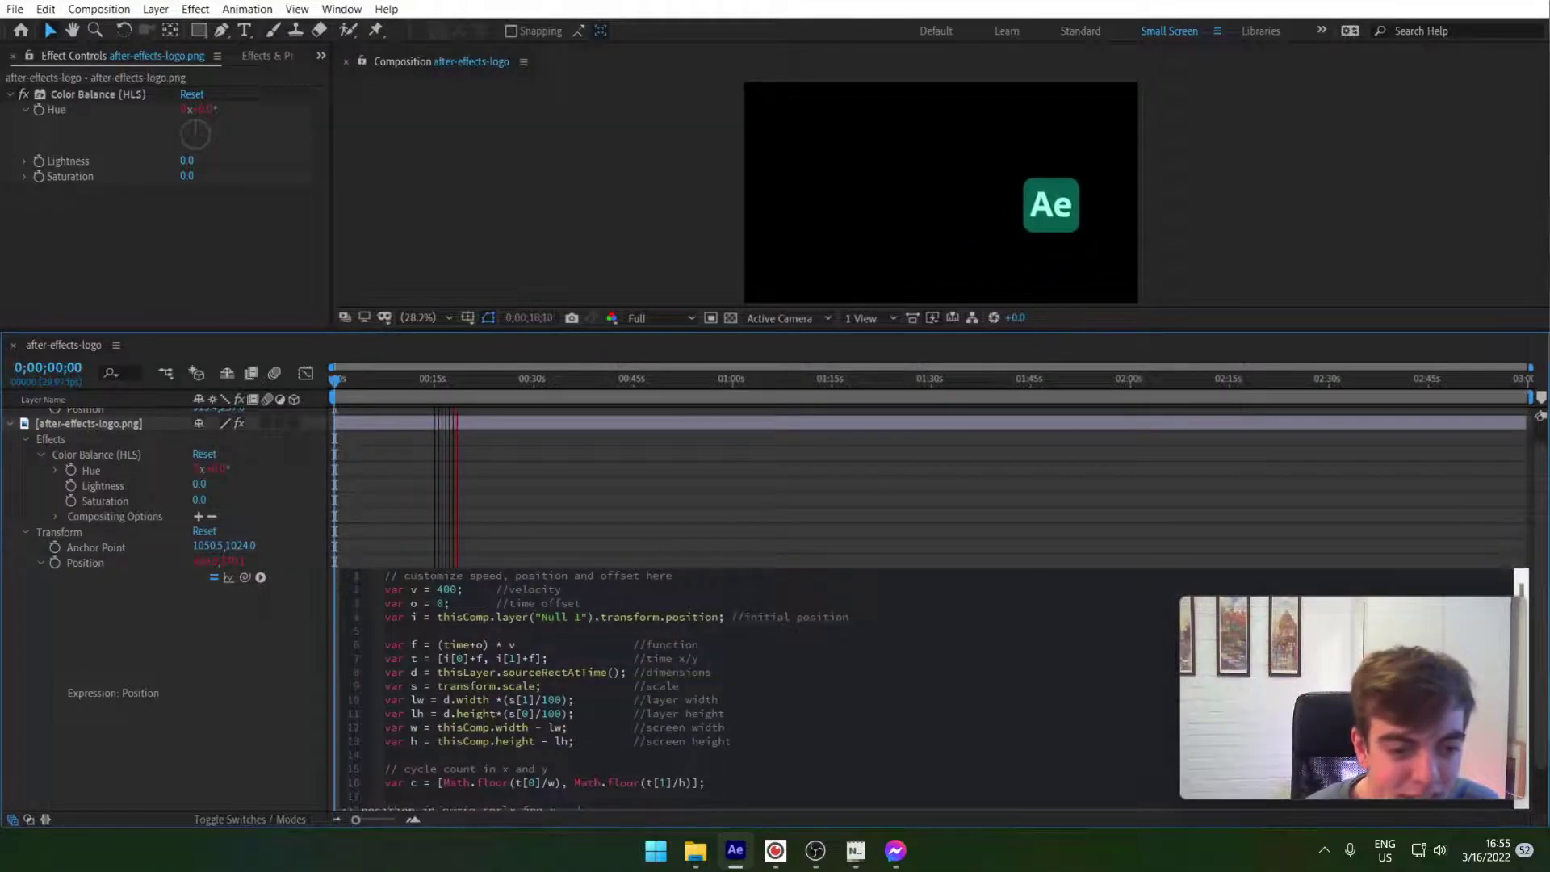
pyautogui.click(502, 590)
pyautogui.click(440, 590)
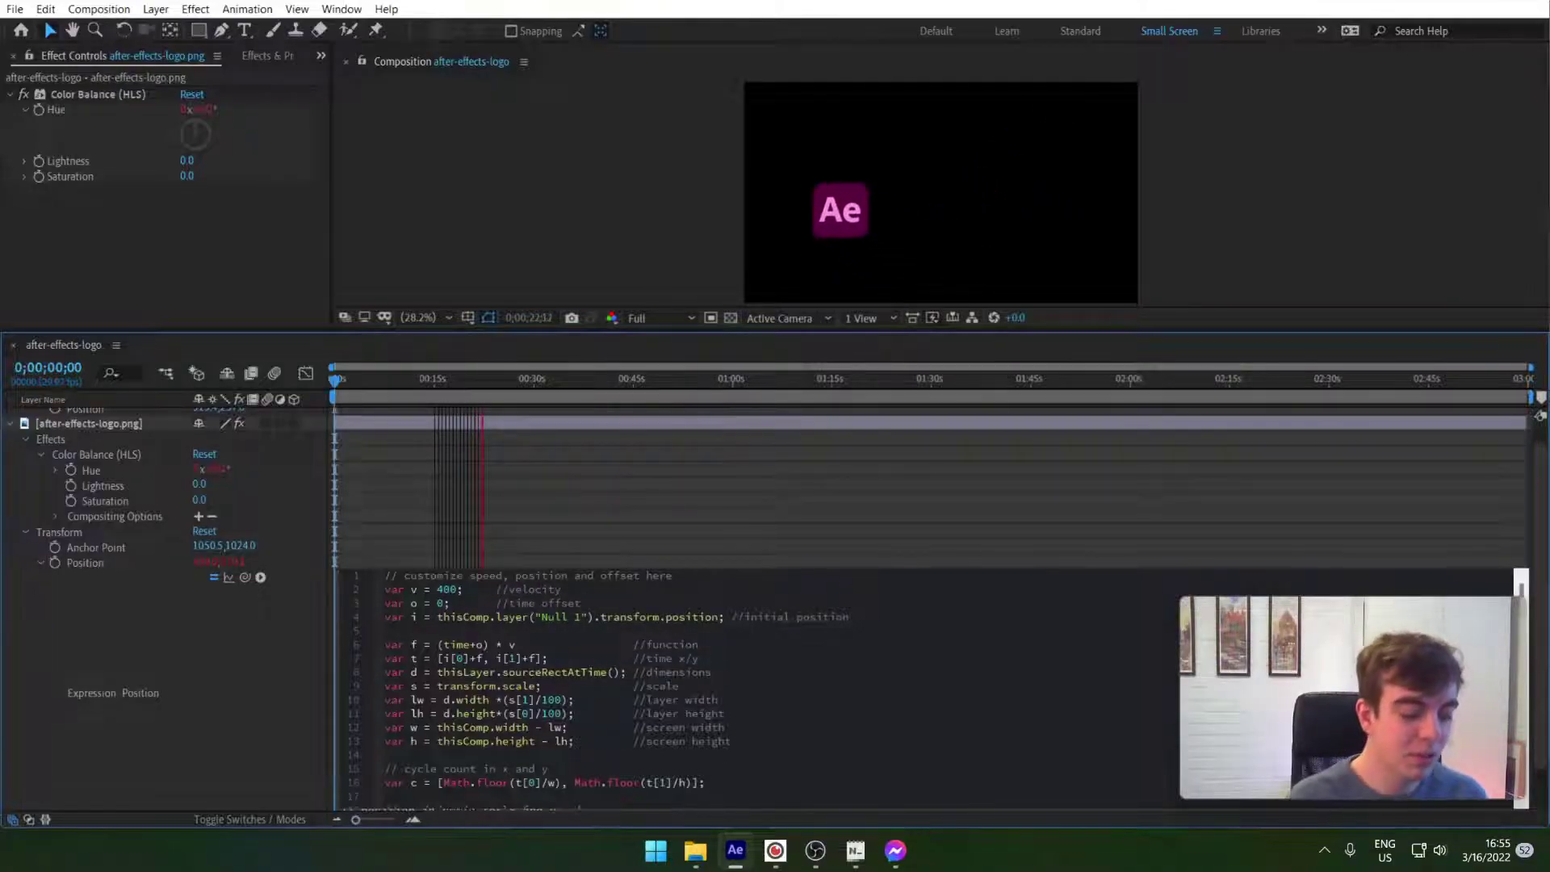
pyautogui.press('BackSpace')
pyautogui.write('10')
pyautogui.click(516, 244)
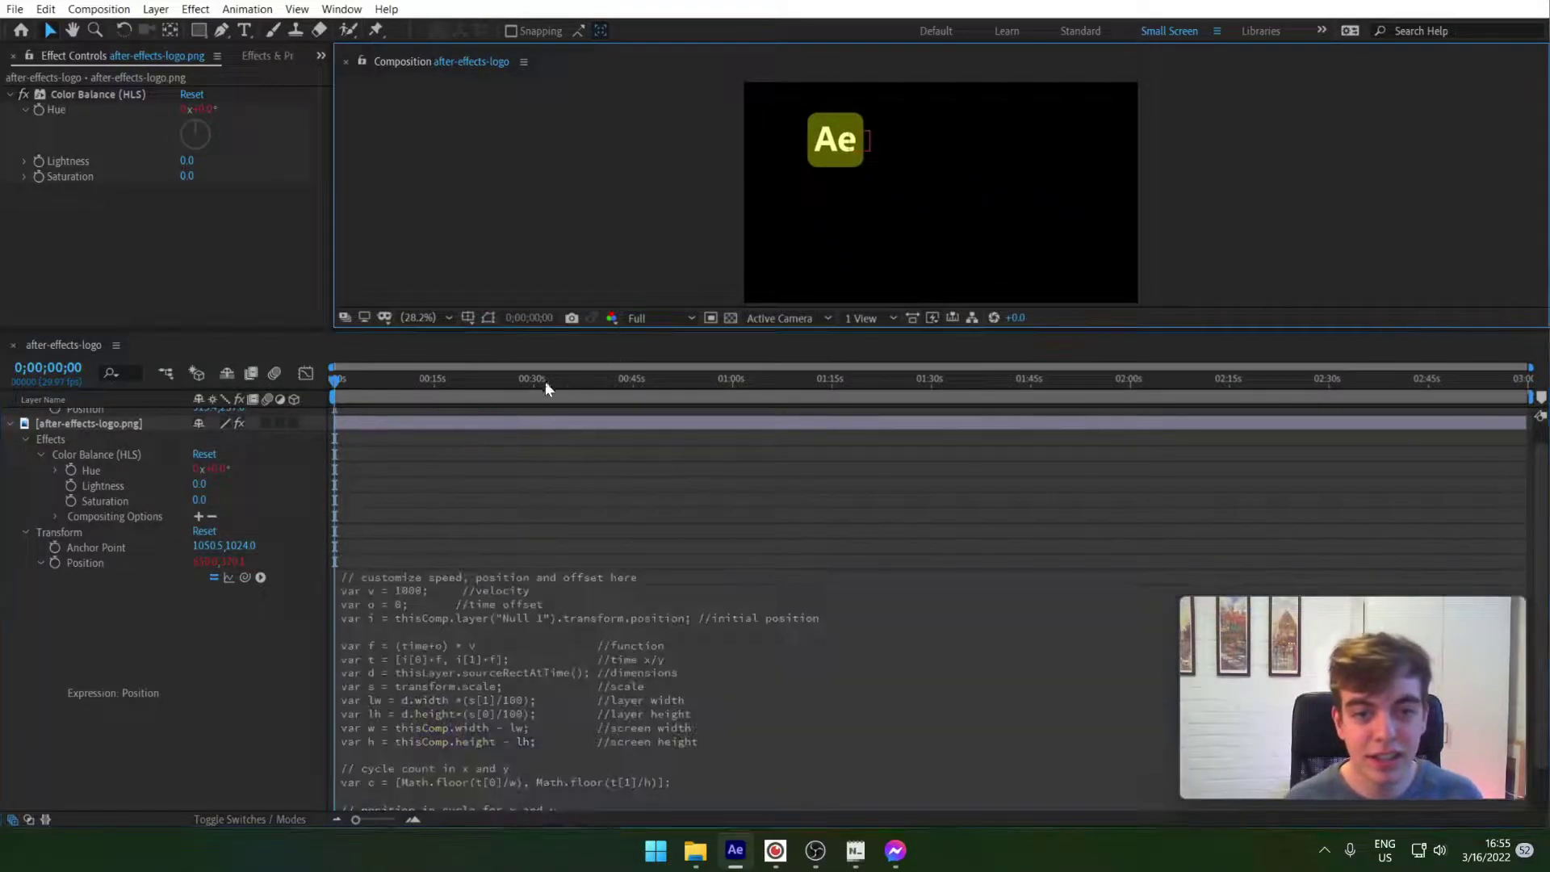
# Set the velocity variable v to 50 in the logo's Position expression and preview the motion in an enlarged composition view
pyautogui.moveTo(497, 339); pyautogui.dragTo(526, 535)
pyautogui.scroll(-4, 448, 738)
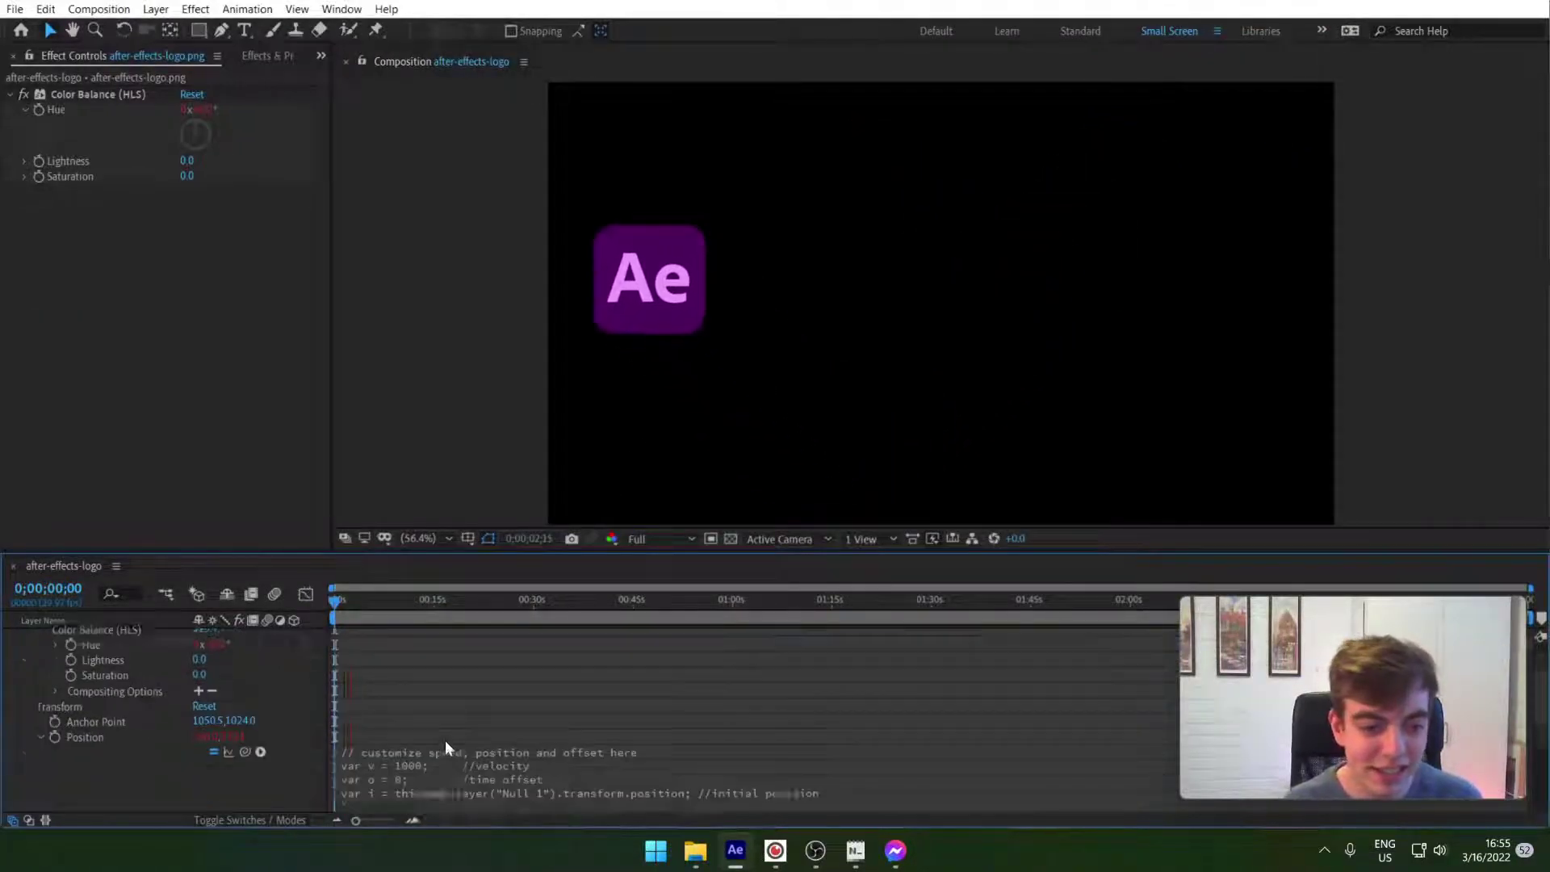
pyautogui.click(423, 680)
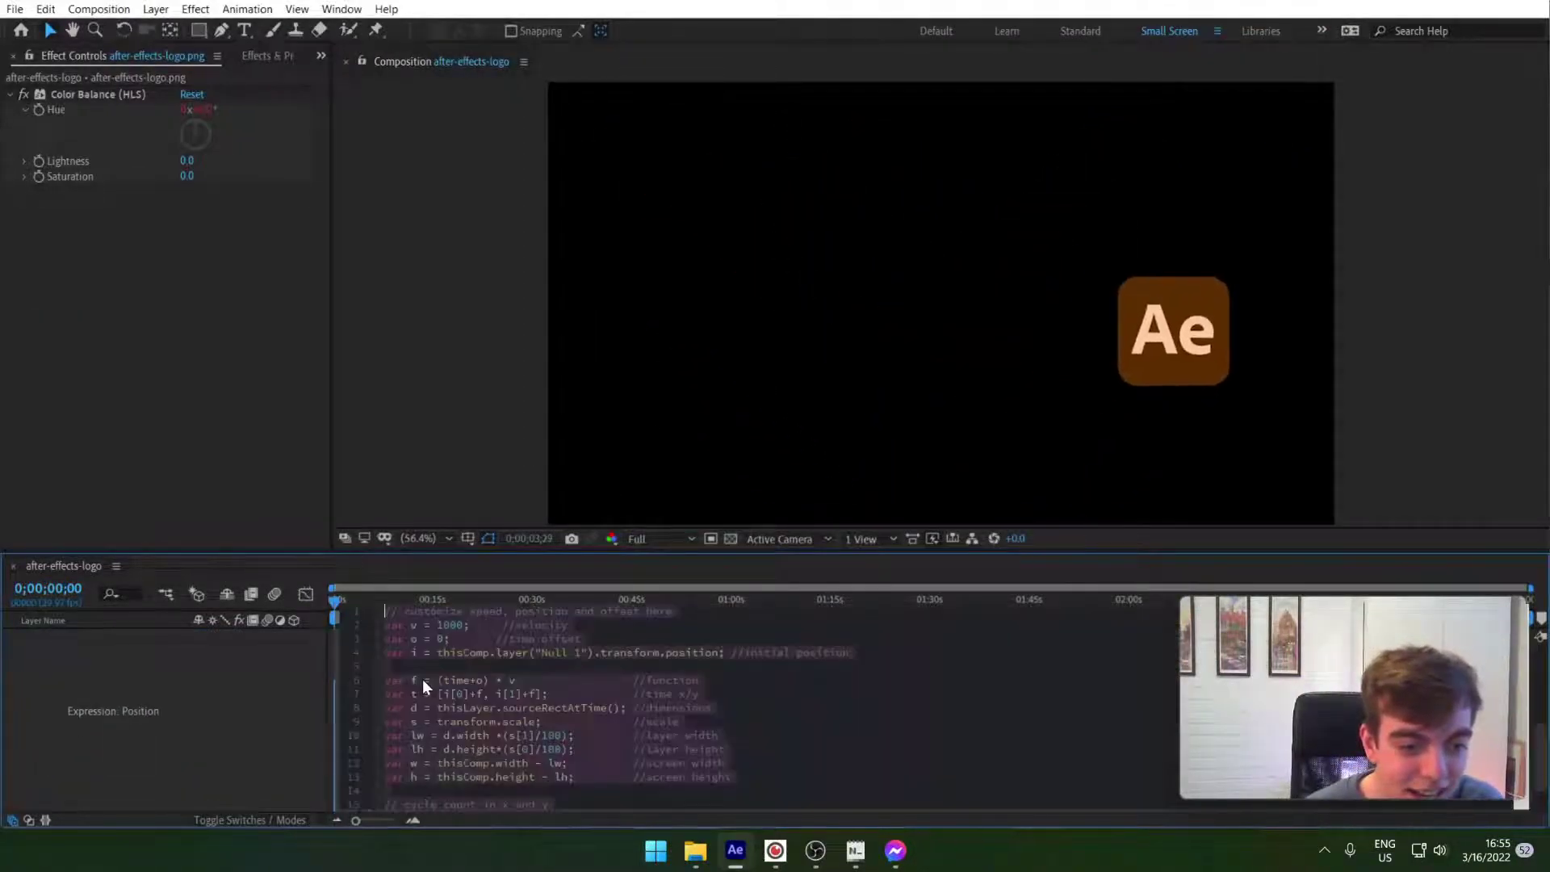
pyautogui.click(450, 625)
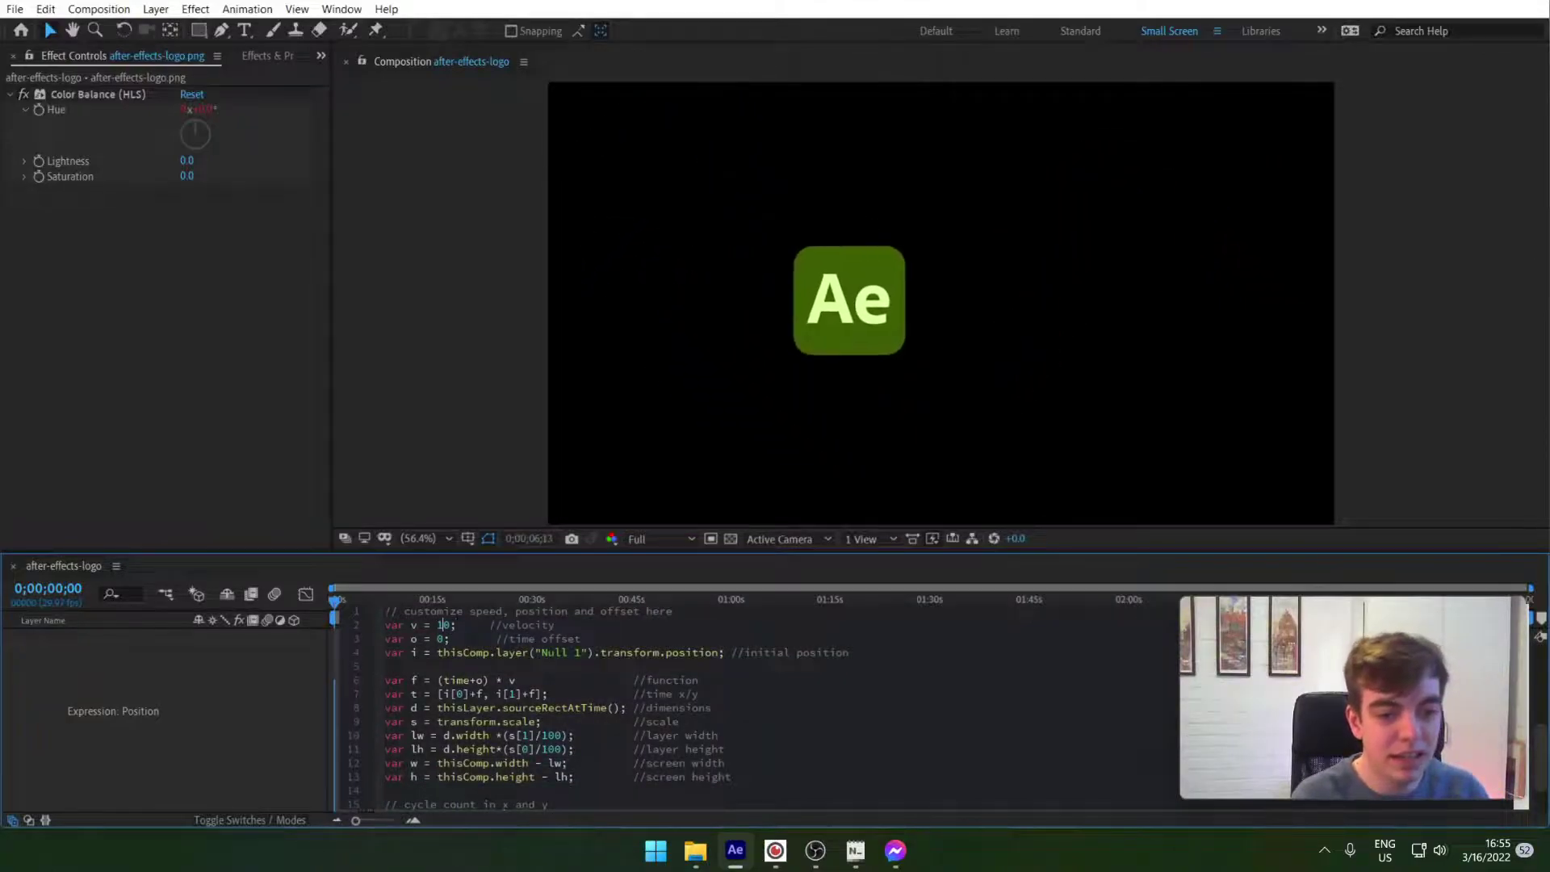
pyautogui.click(452, 390)
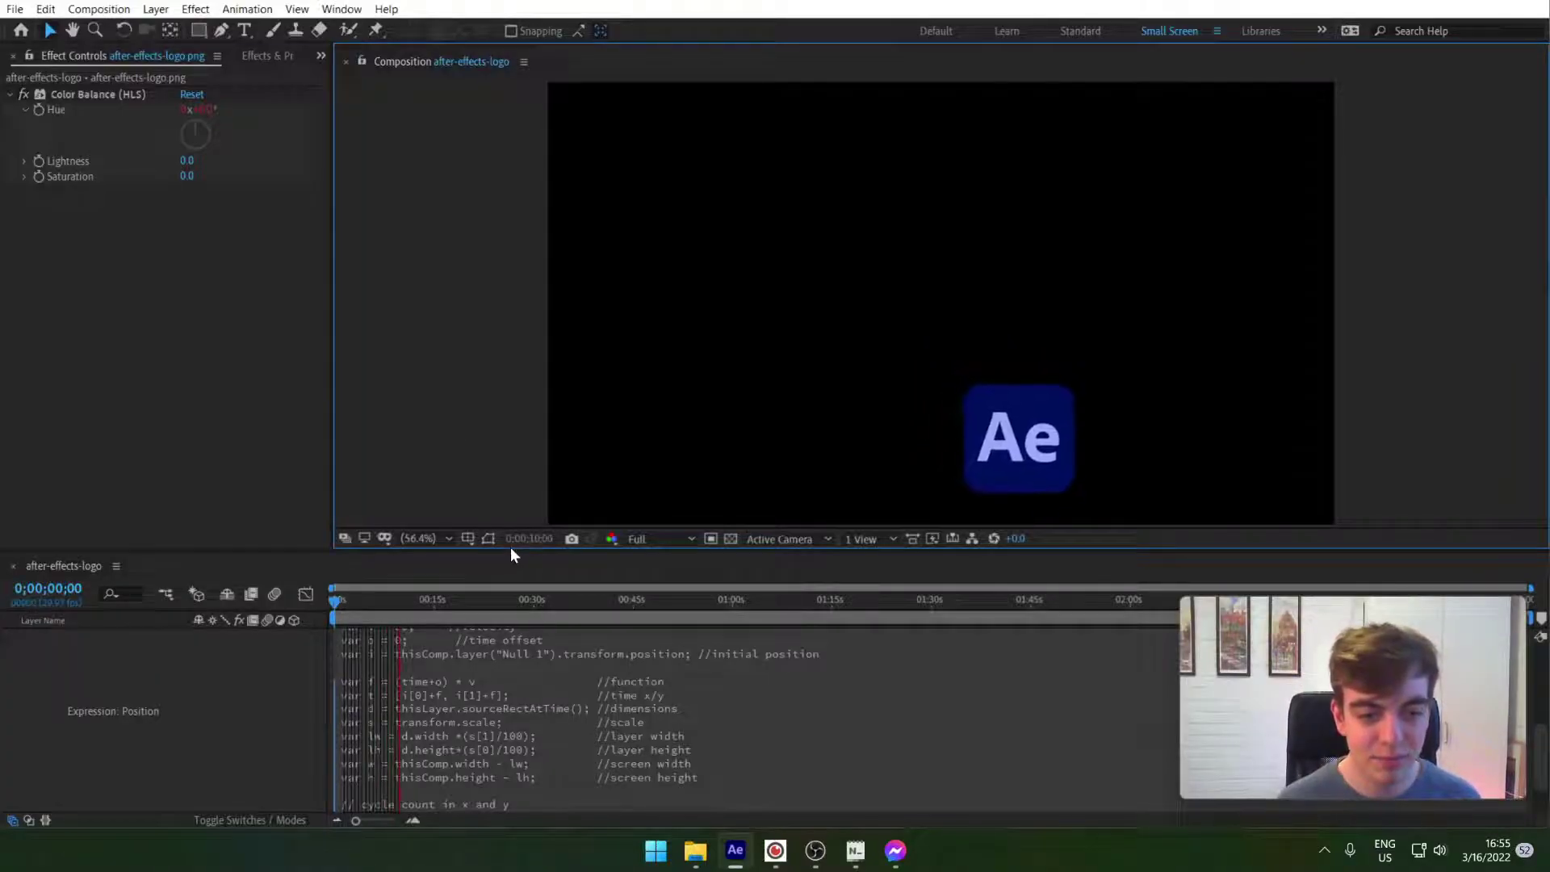
# Display the logo layer's Hue and Position expressions together and set the velocity variable v to 100 in the Position expression
pyautogui.moveTo(517, 553); pyautogui.dragTo(552, 211)
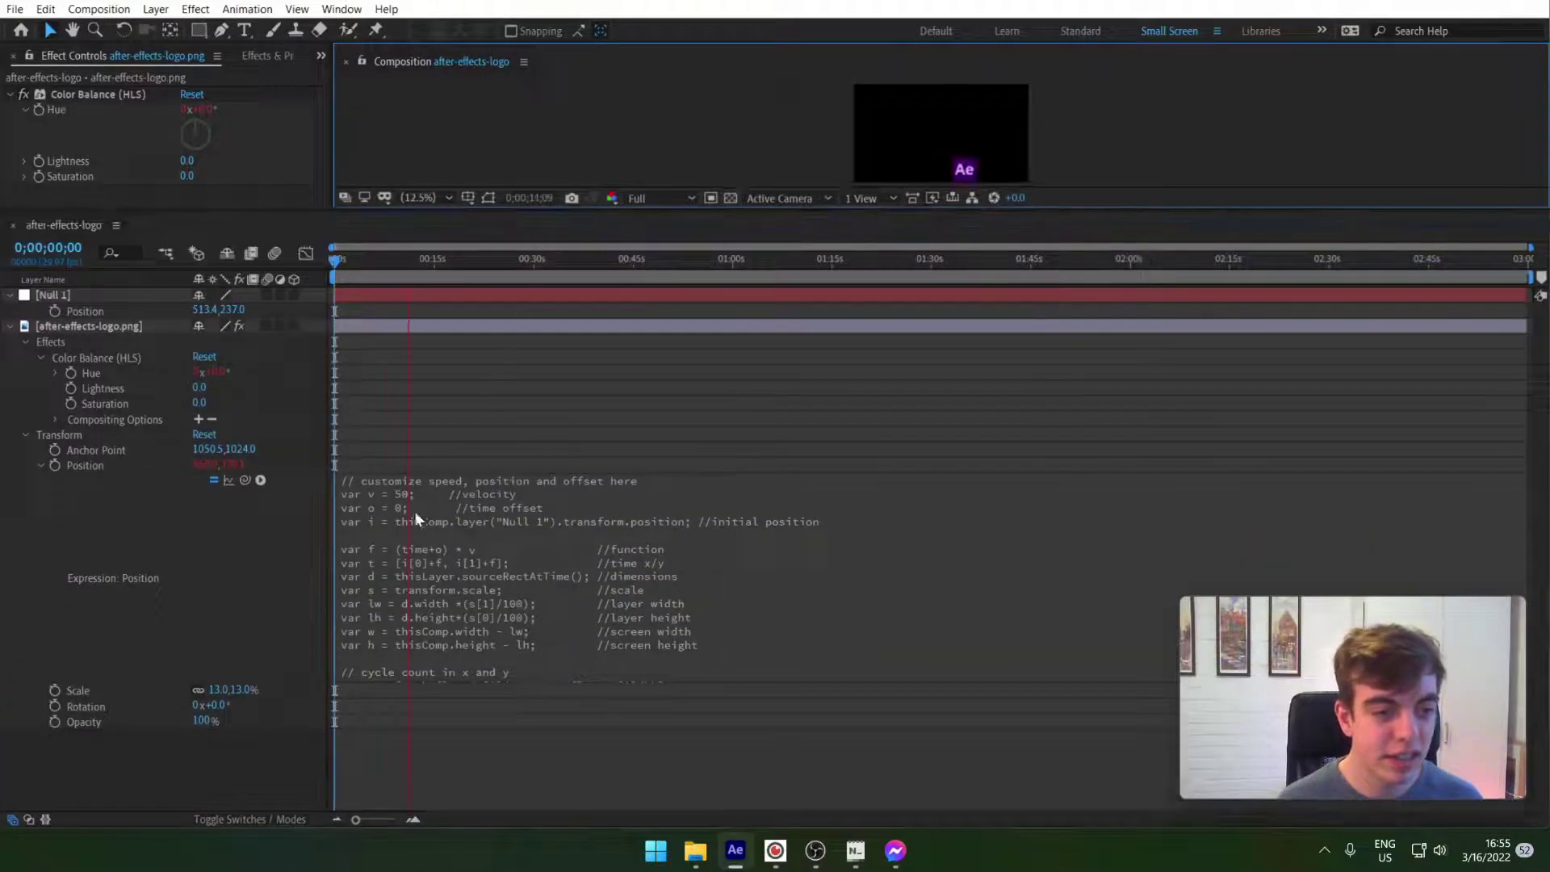
pyautogui.click(92, 326)
pyautogui.press('e')
pyautogui.press('e')
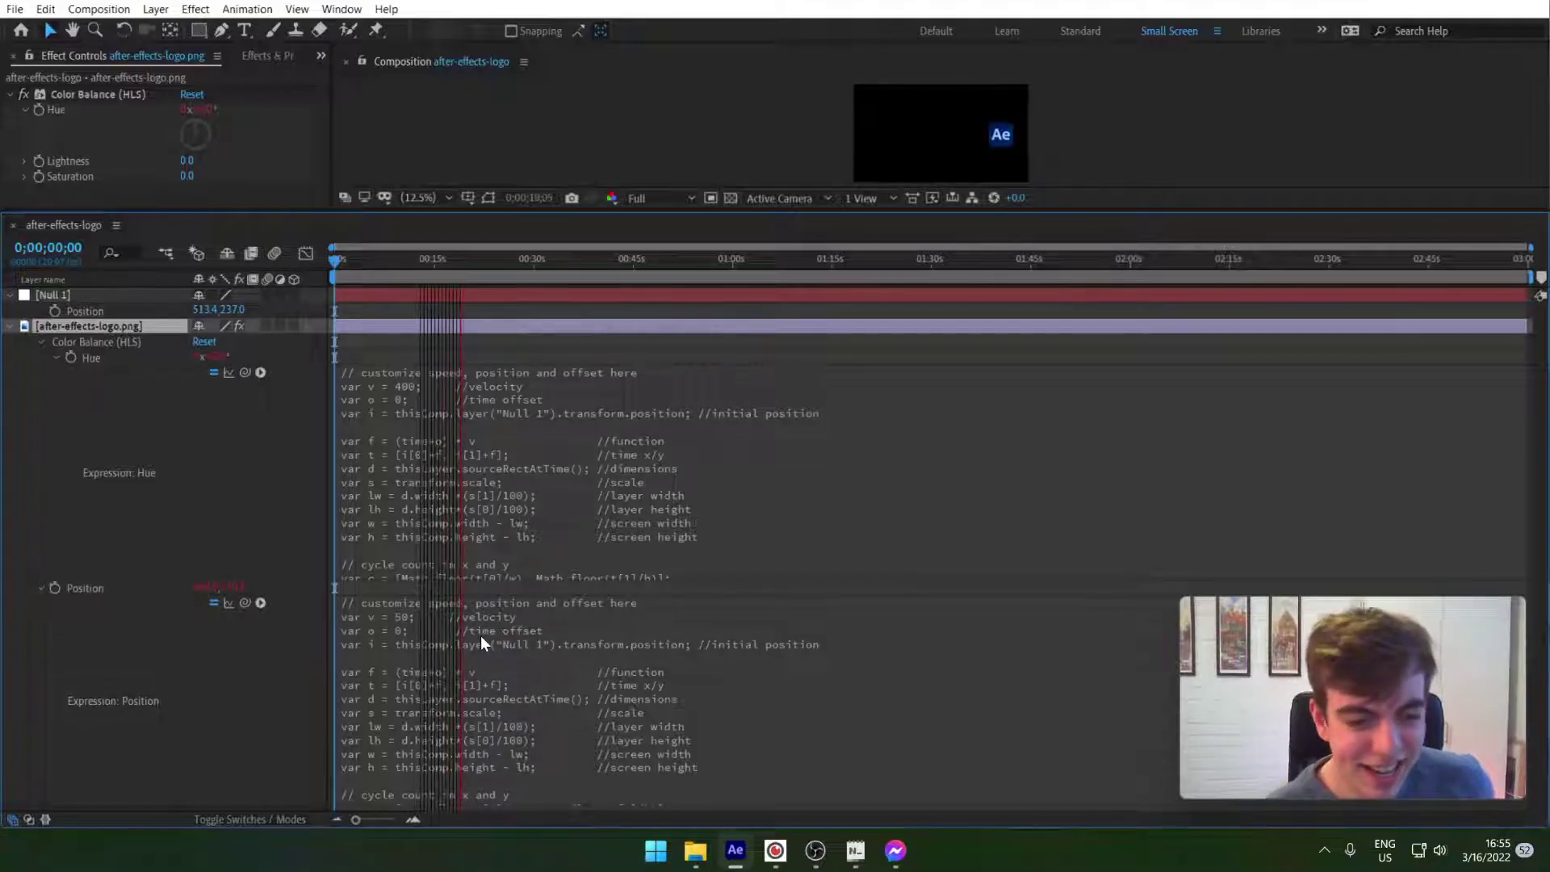
pyautogui.click(430, 638)
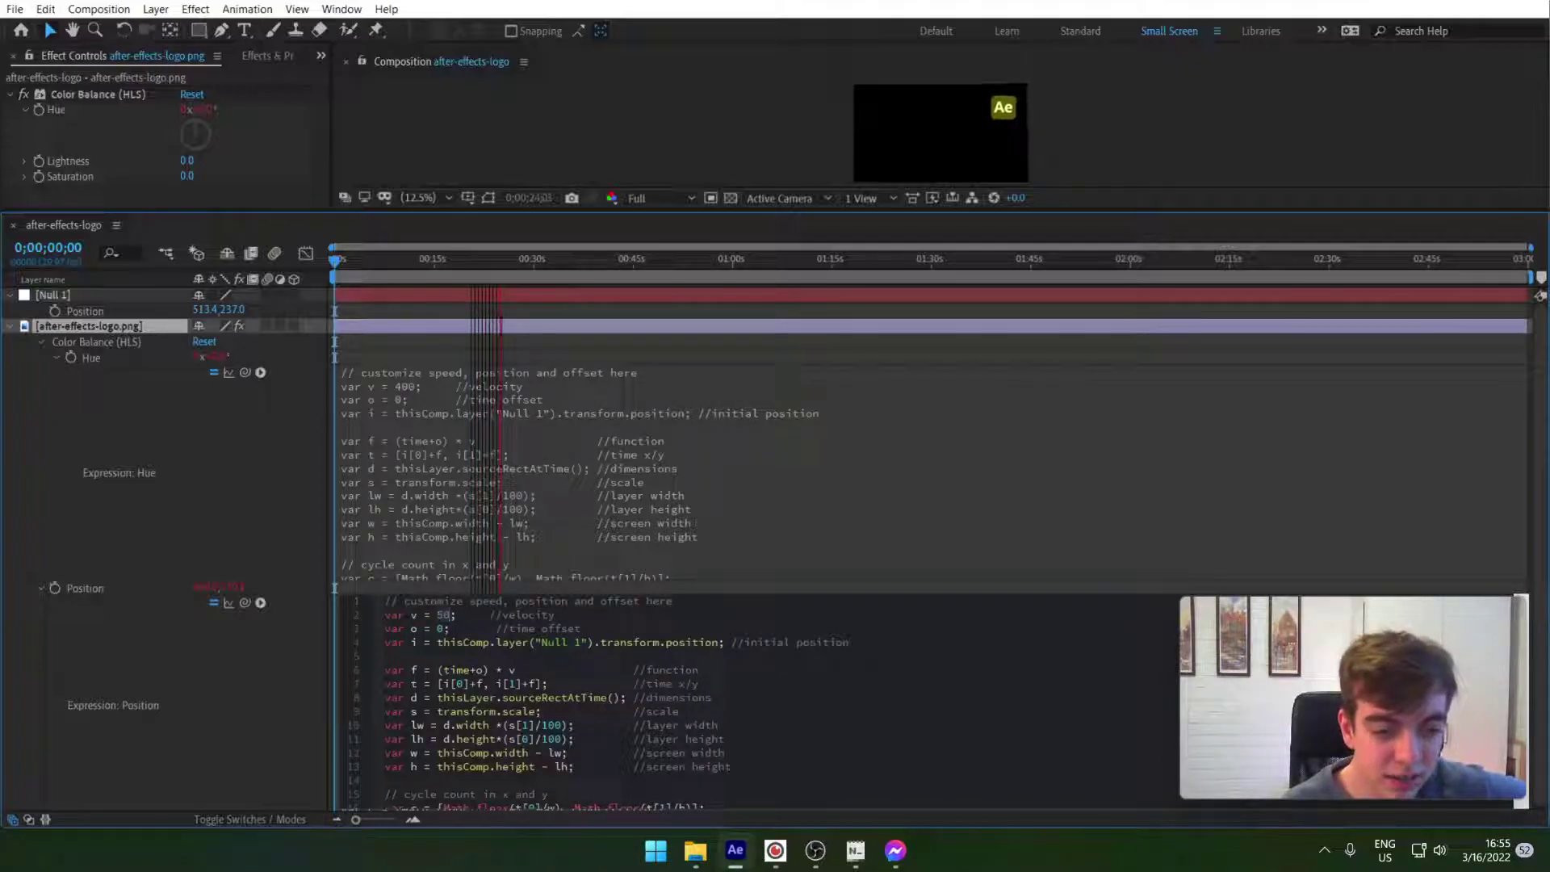
pyautogui.press('BackSpace')
pyautogui.write('10')
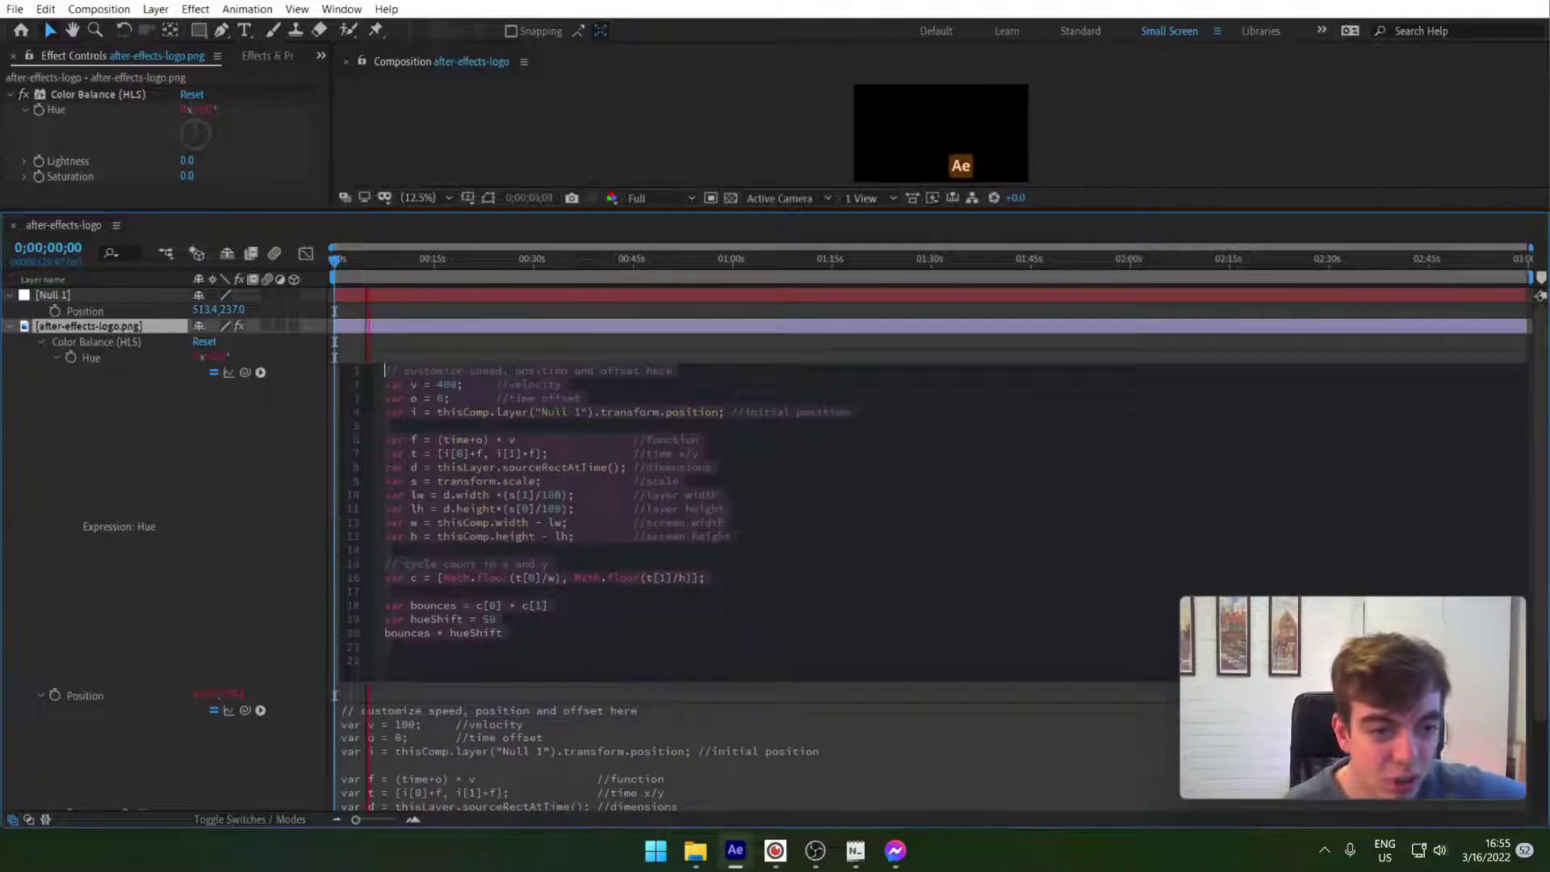
# Set the velocity variable v to 100 in the Hue expression and enlarge the composition view to preview the bounces
pyautogui.click(450, 385)
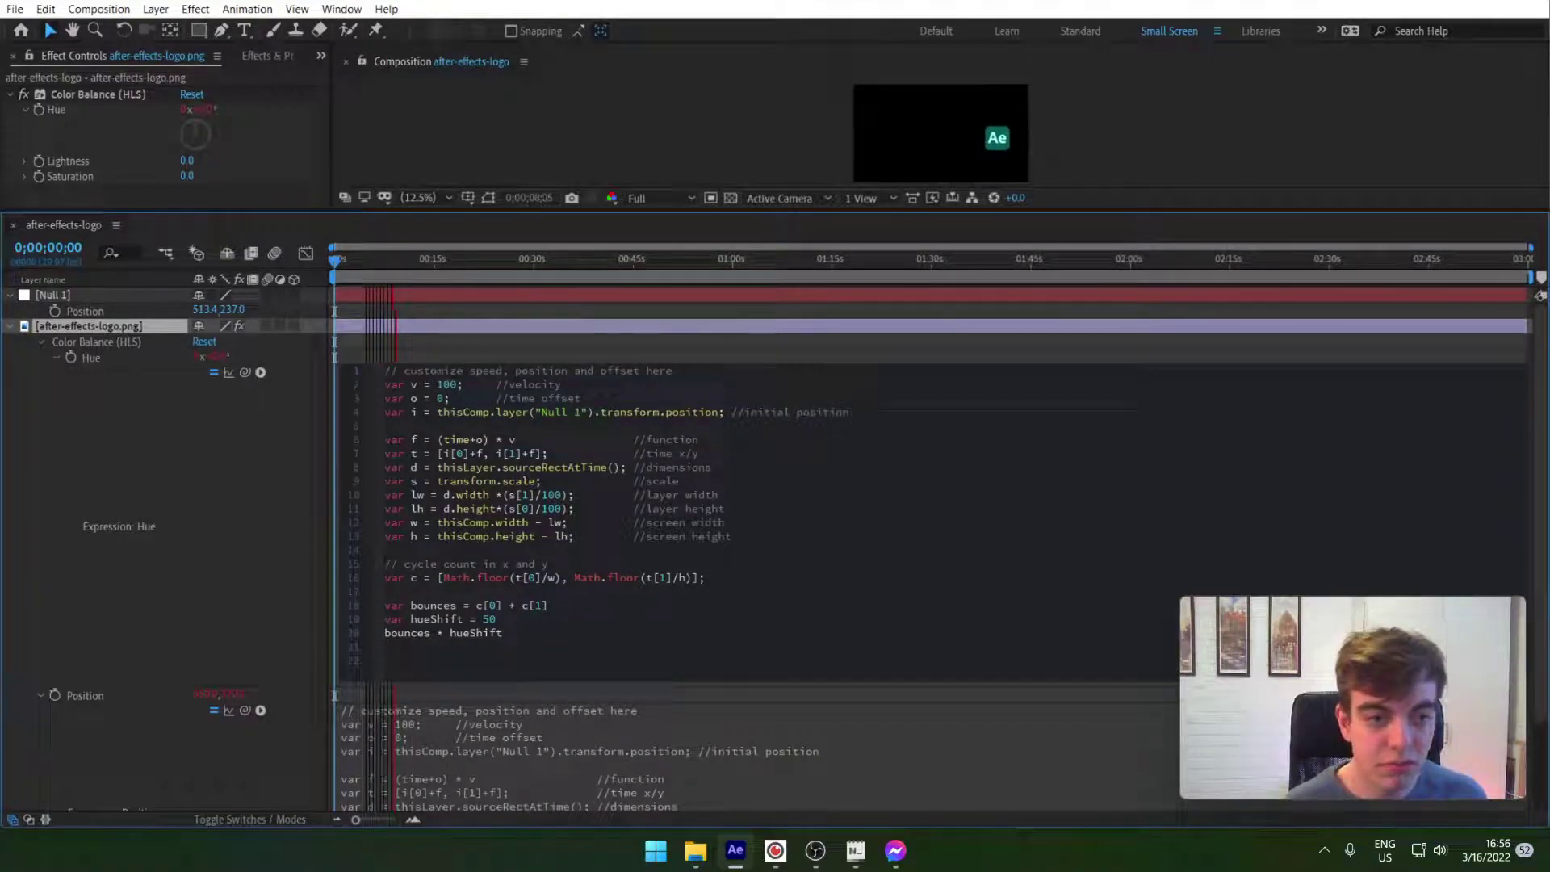
pyautogui.moveTo(728, 412); pyautogui.dragTo(777, 413)
pyautogui.click(521, 74)
pyautogui.moveTo(409, 212); pyautogui.dragTo(454, 457)
pyautogui.click(341, 499)
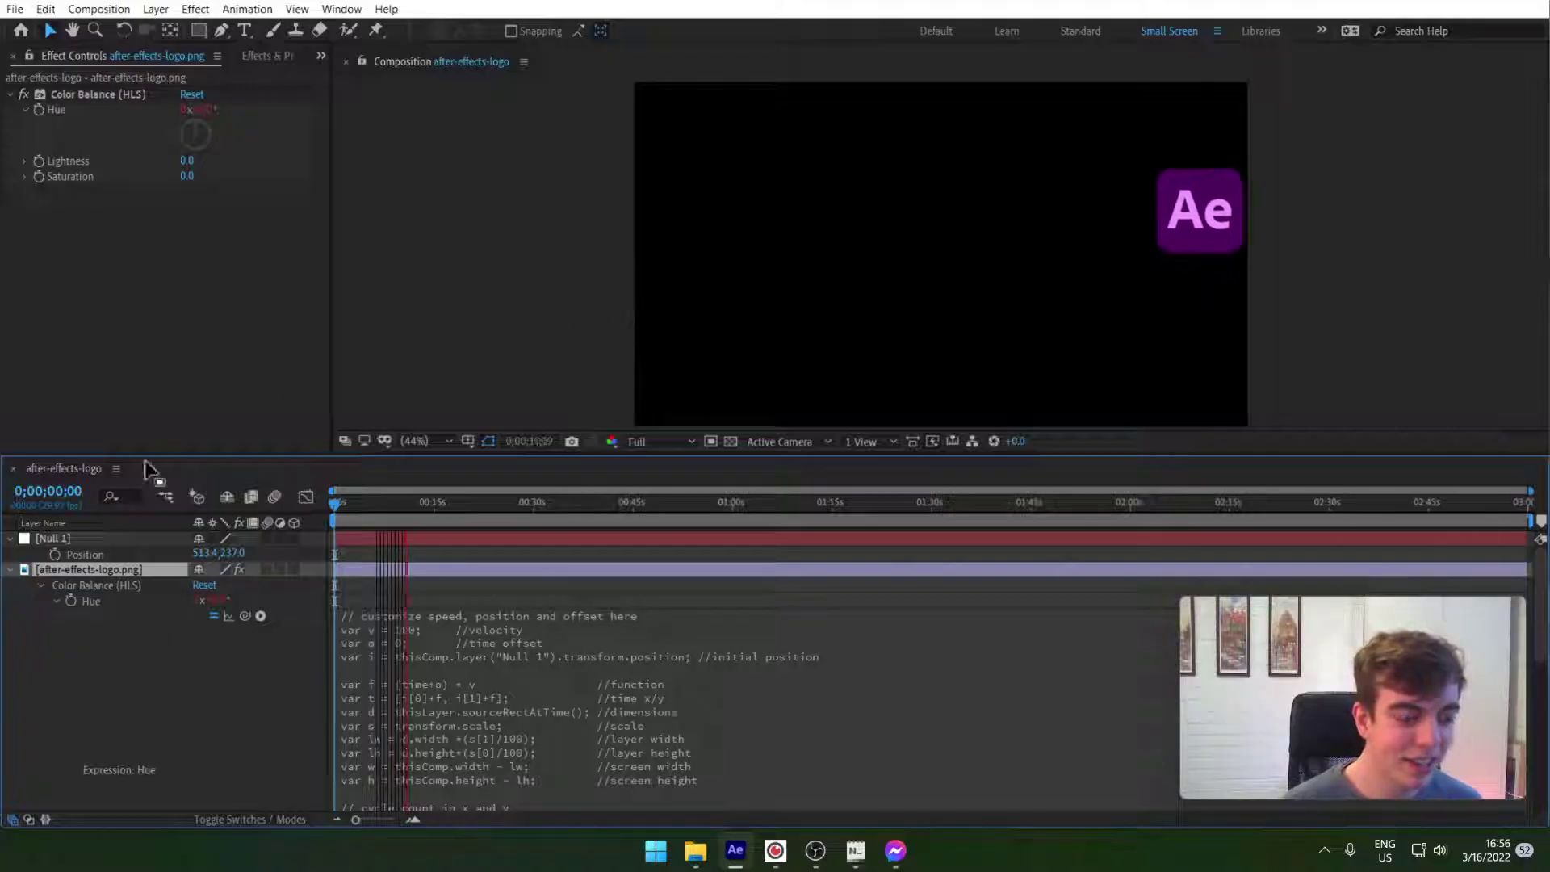
# Collapse the properties of the logo and Null 1 layers and move the current time to 0;00;21;23
pyautogui.click(9, 571)
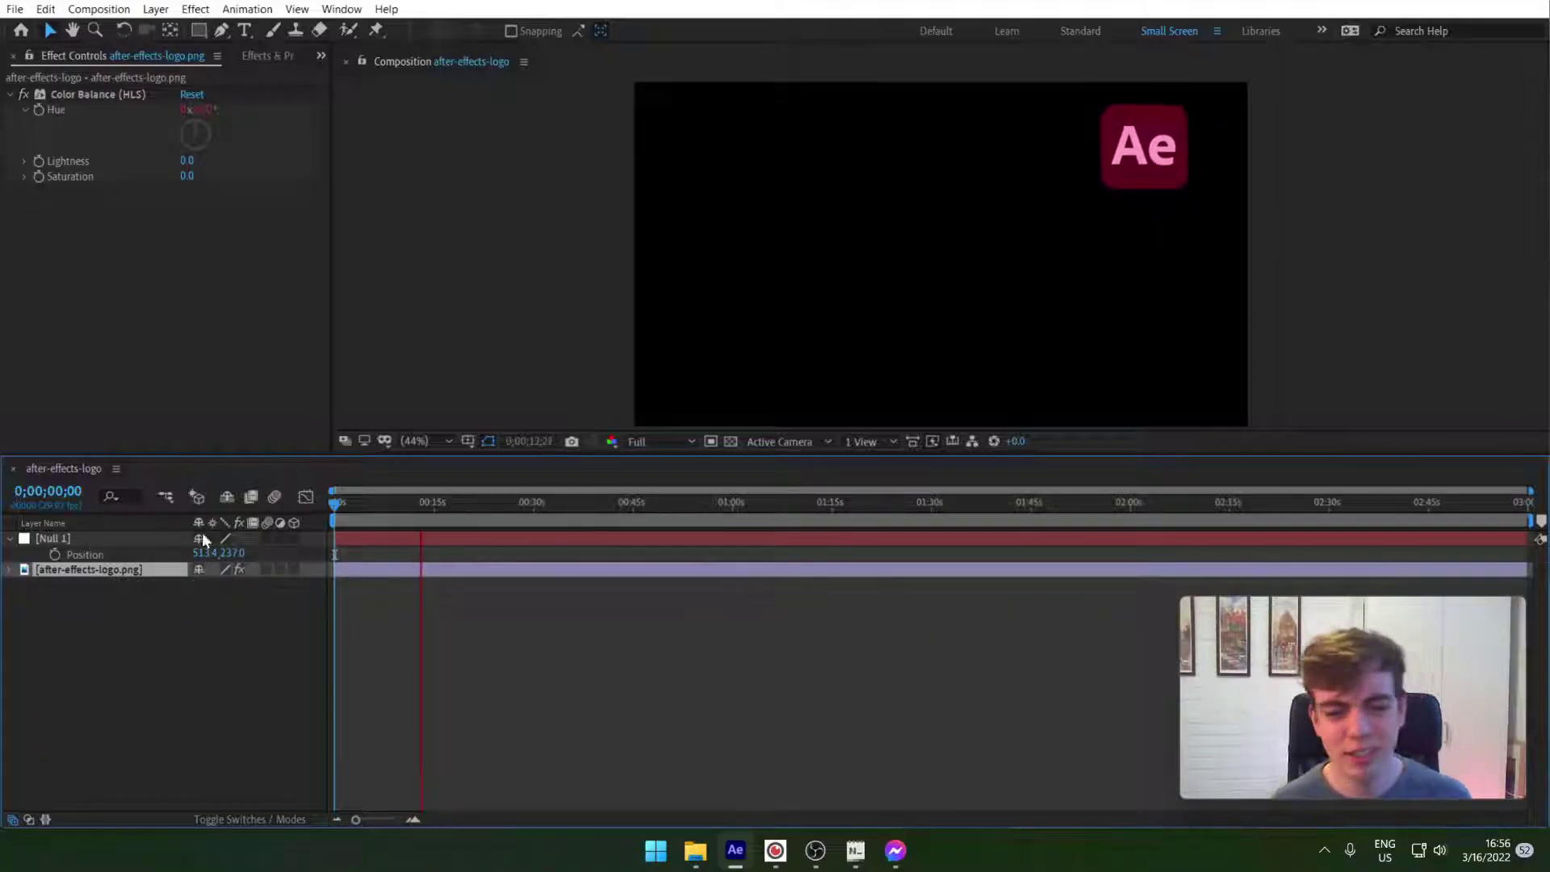
pyautogui.click(9, 538)
pyautogui.moveTo(344, 506); pyautogui.dragTo(479, 500)
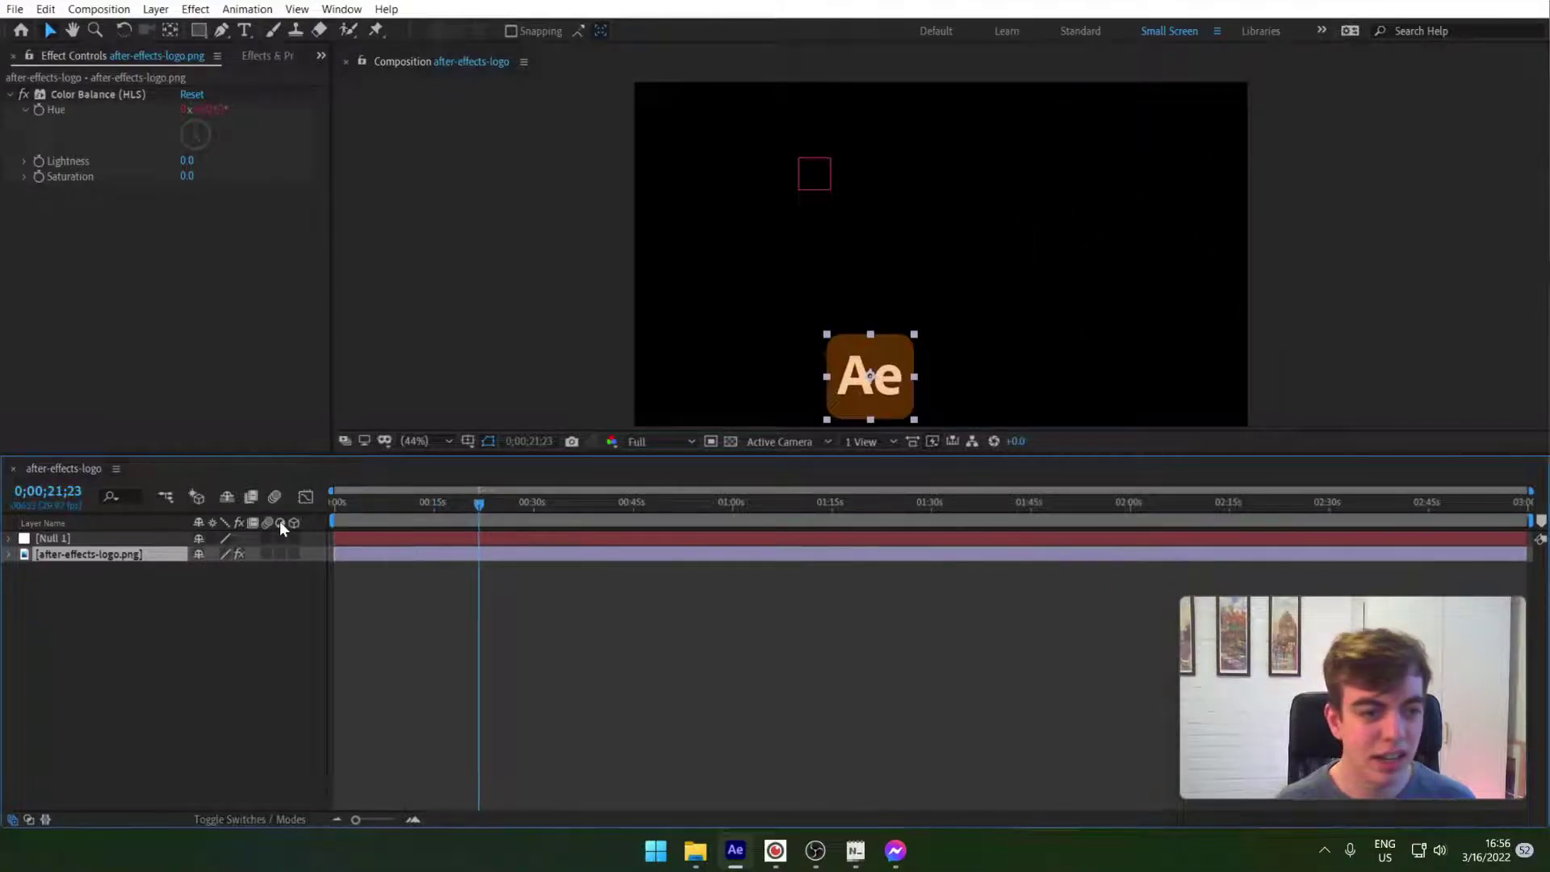
# Reveal the Hue expression on the logo layer and return the current time to the first frame
pyautogui.press('e')
pyautogui.press('e')
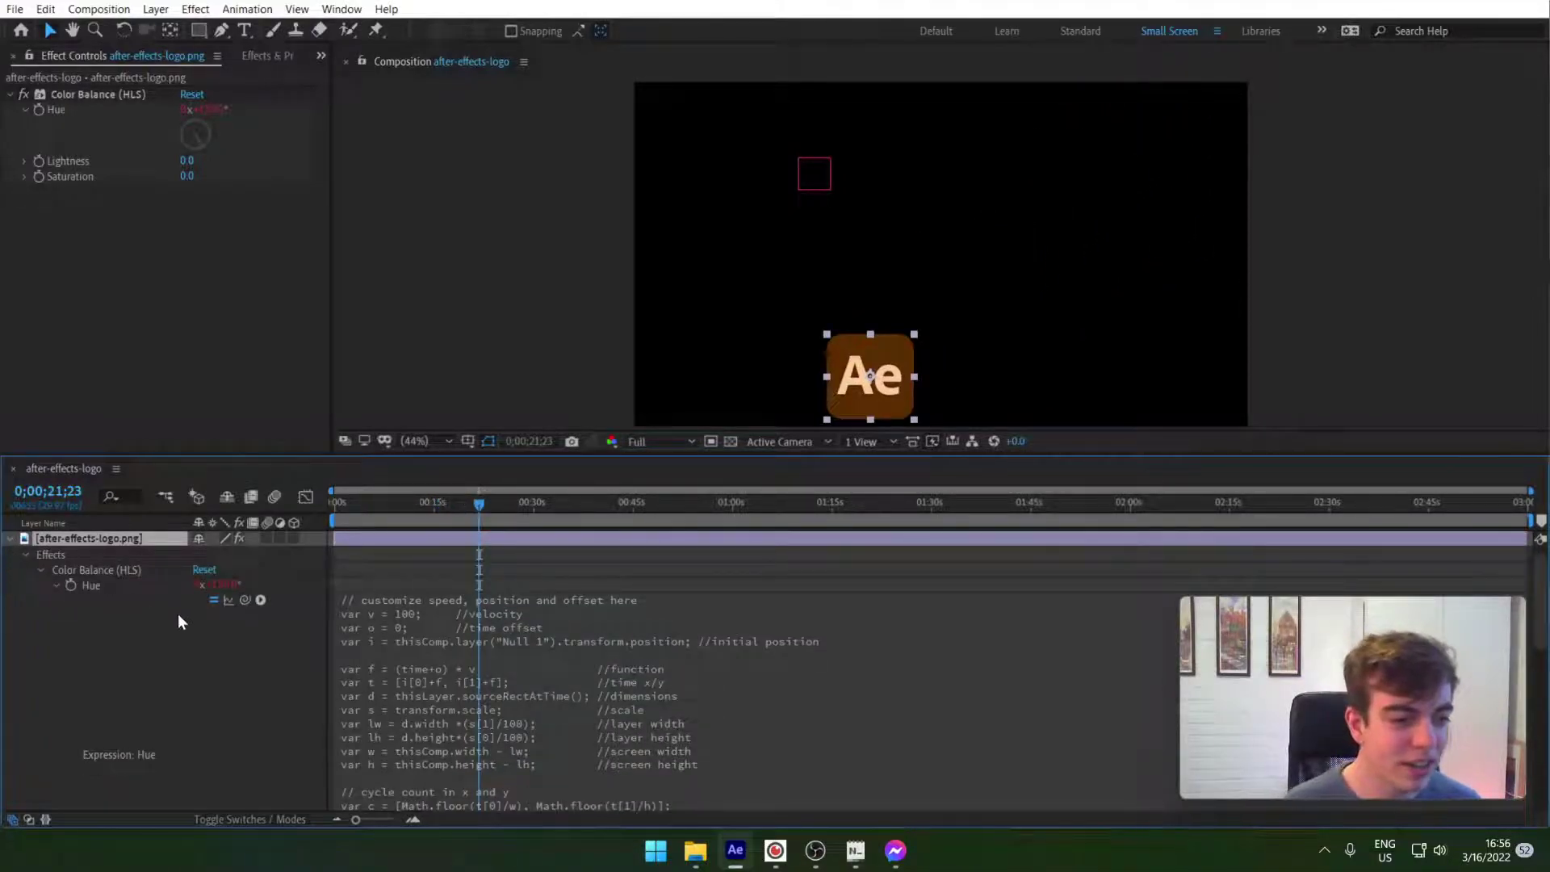
pyautogui.click(376, 507)
pyautogui.moveTo(369, 509); pyautogui.dragTo(303, 462)
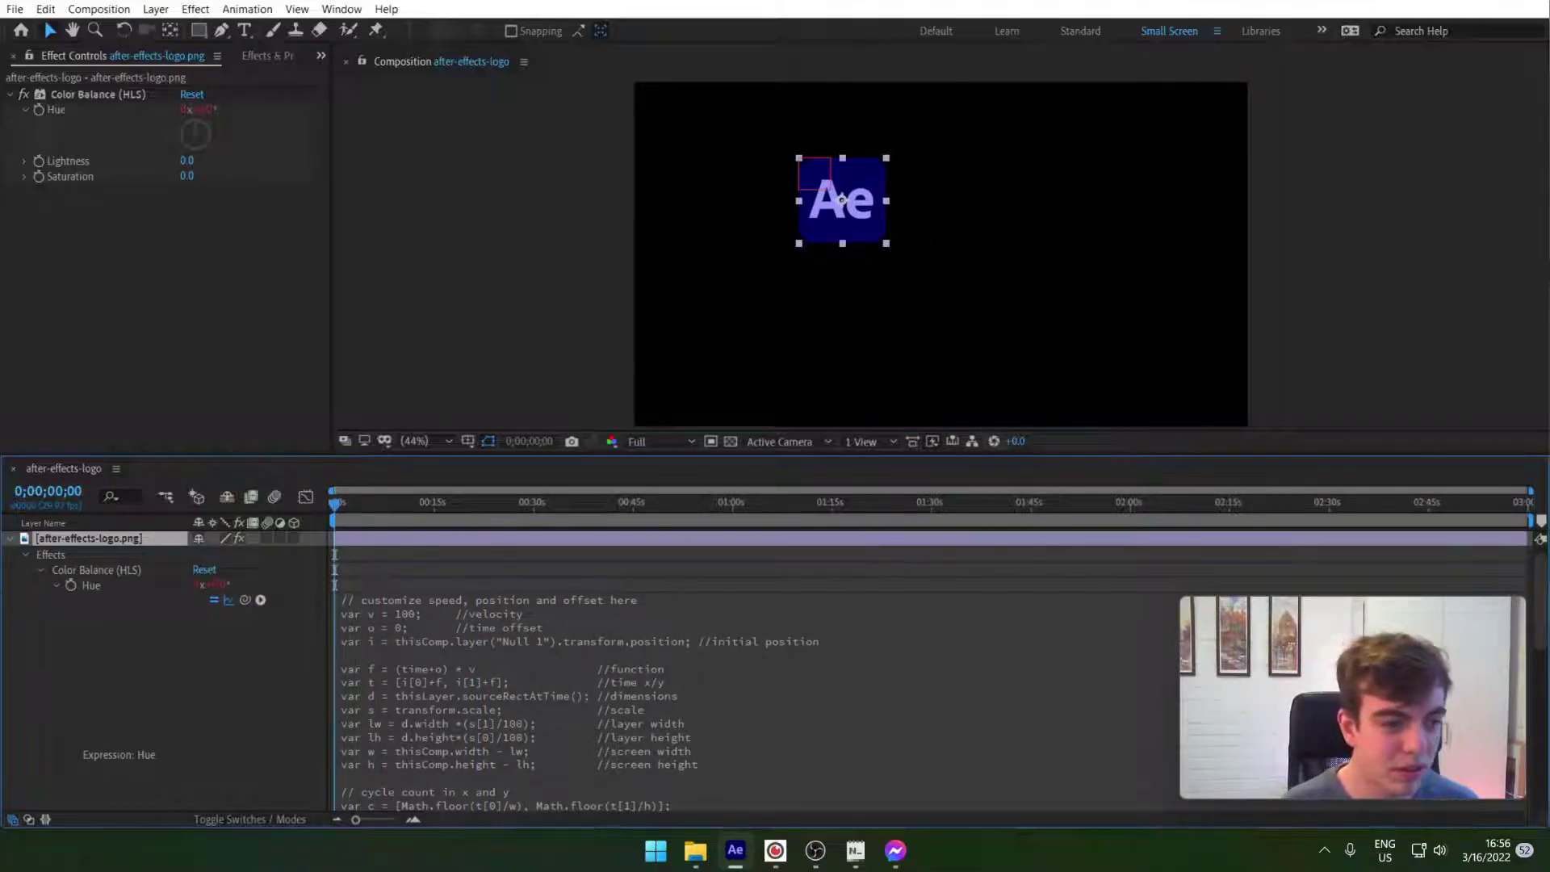